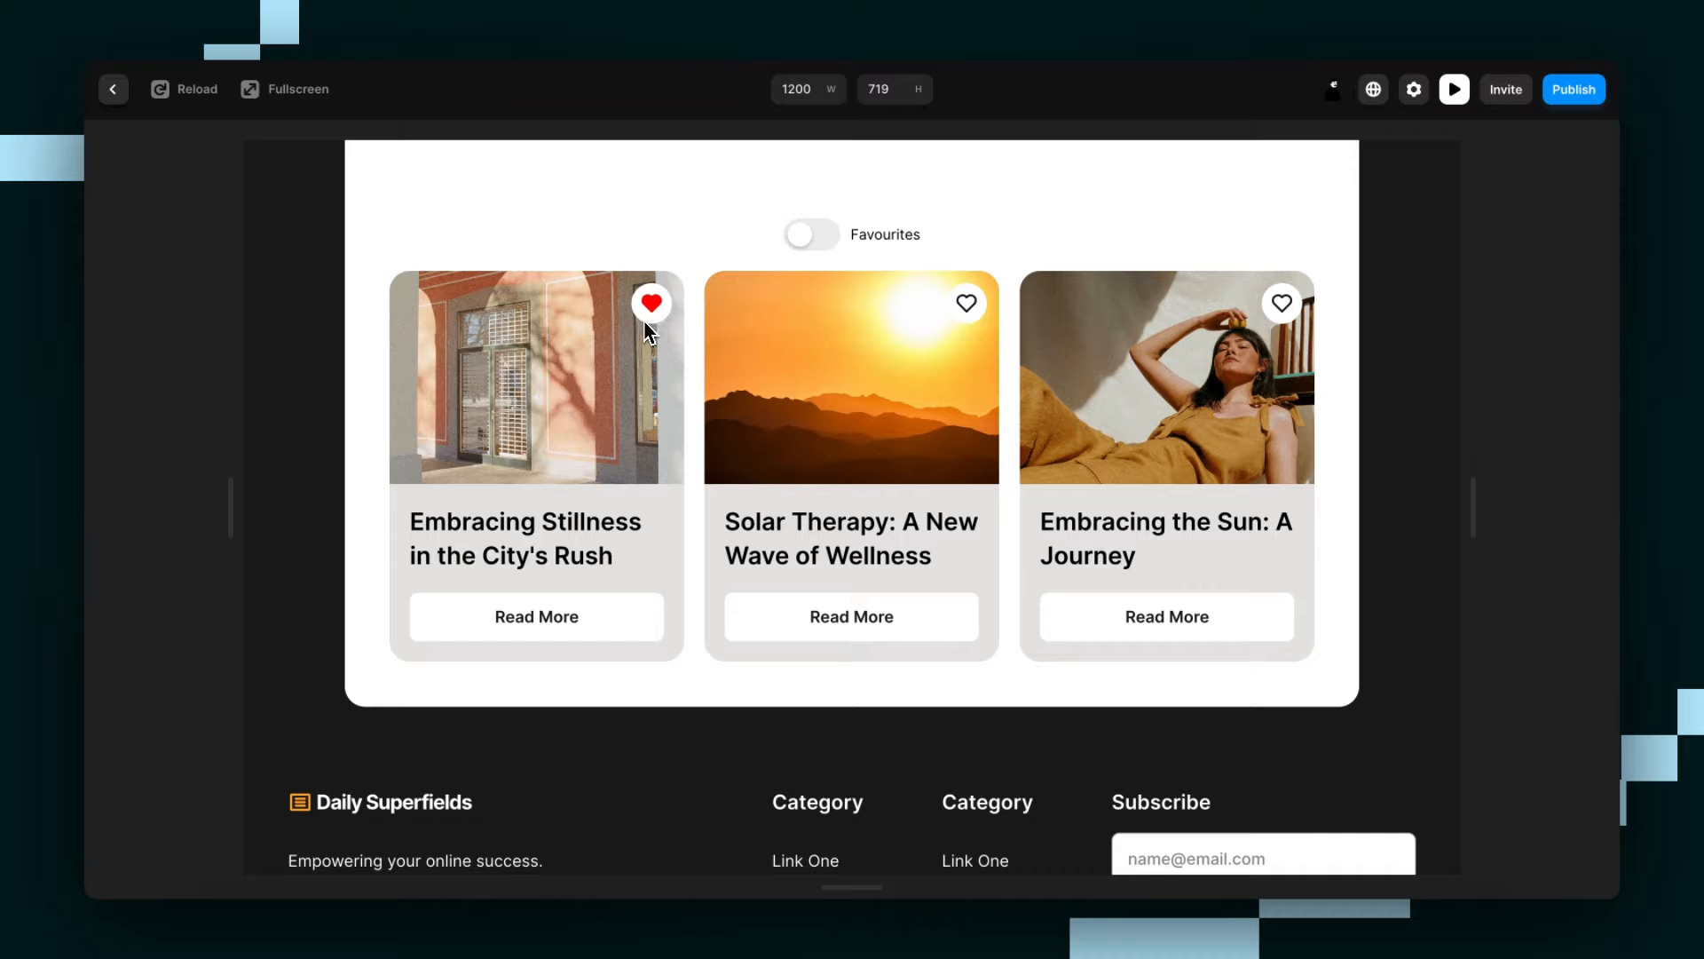
# Test the Favourites toggle and remove the favourited cards one by one in the preview, and return to the editor.
pyautogui.click(812, 235)
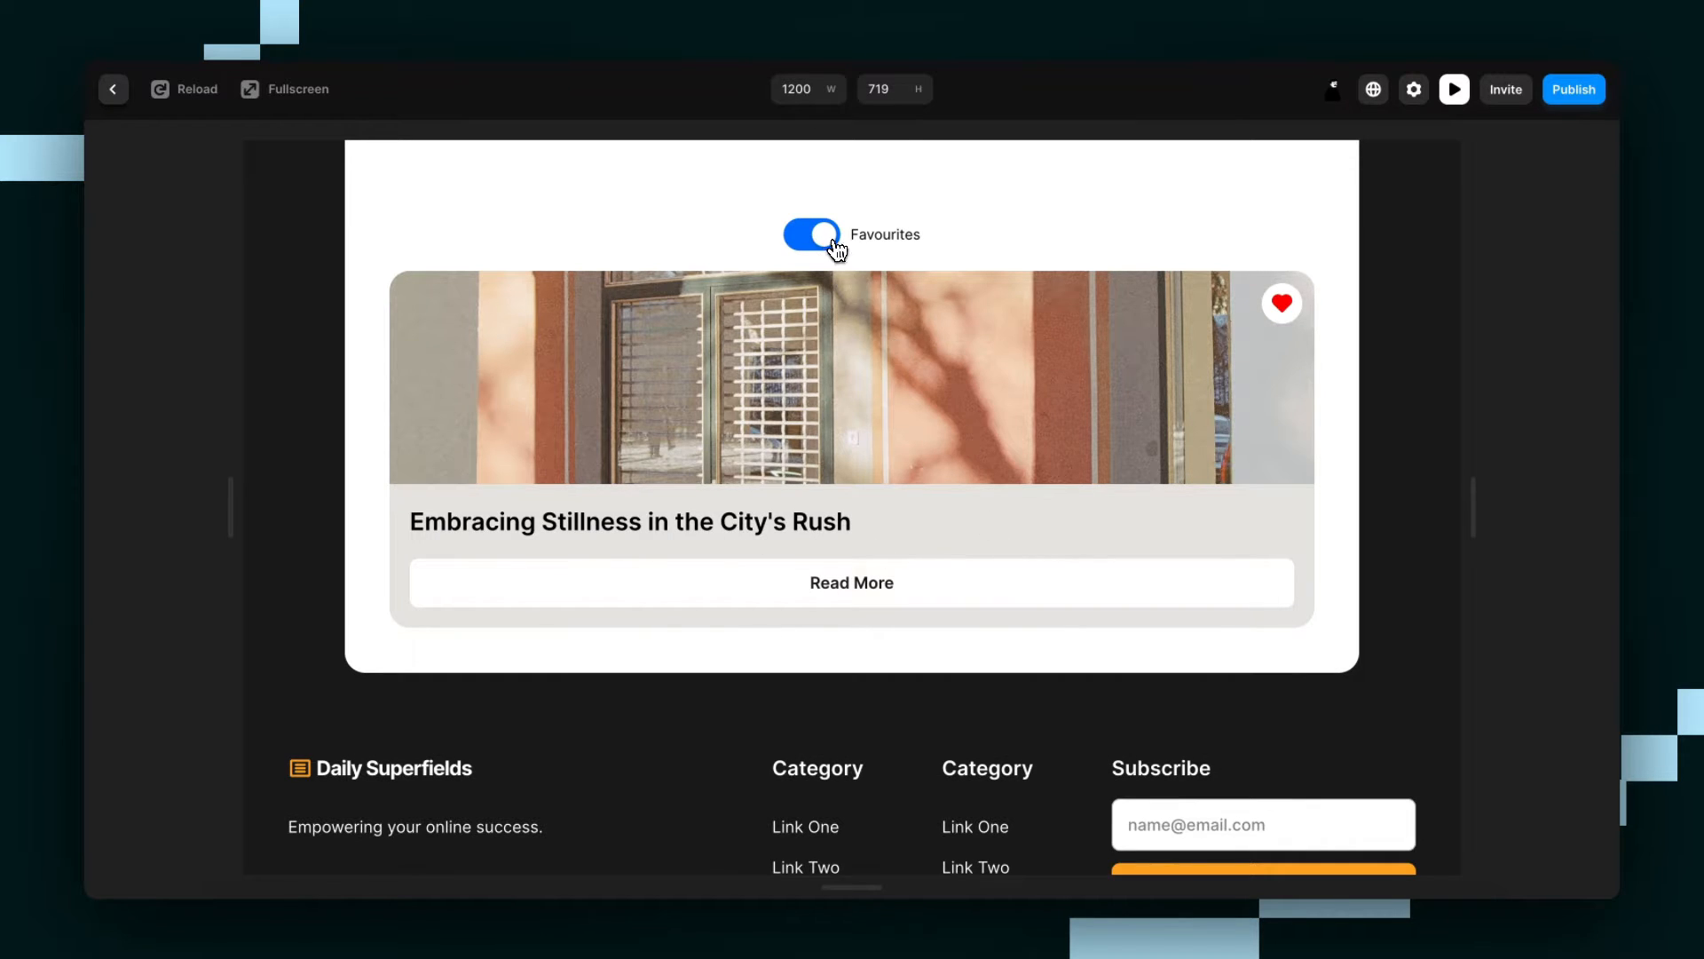
pyautogui.click(834, 241)
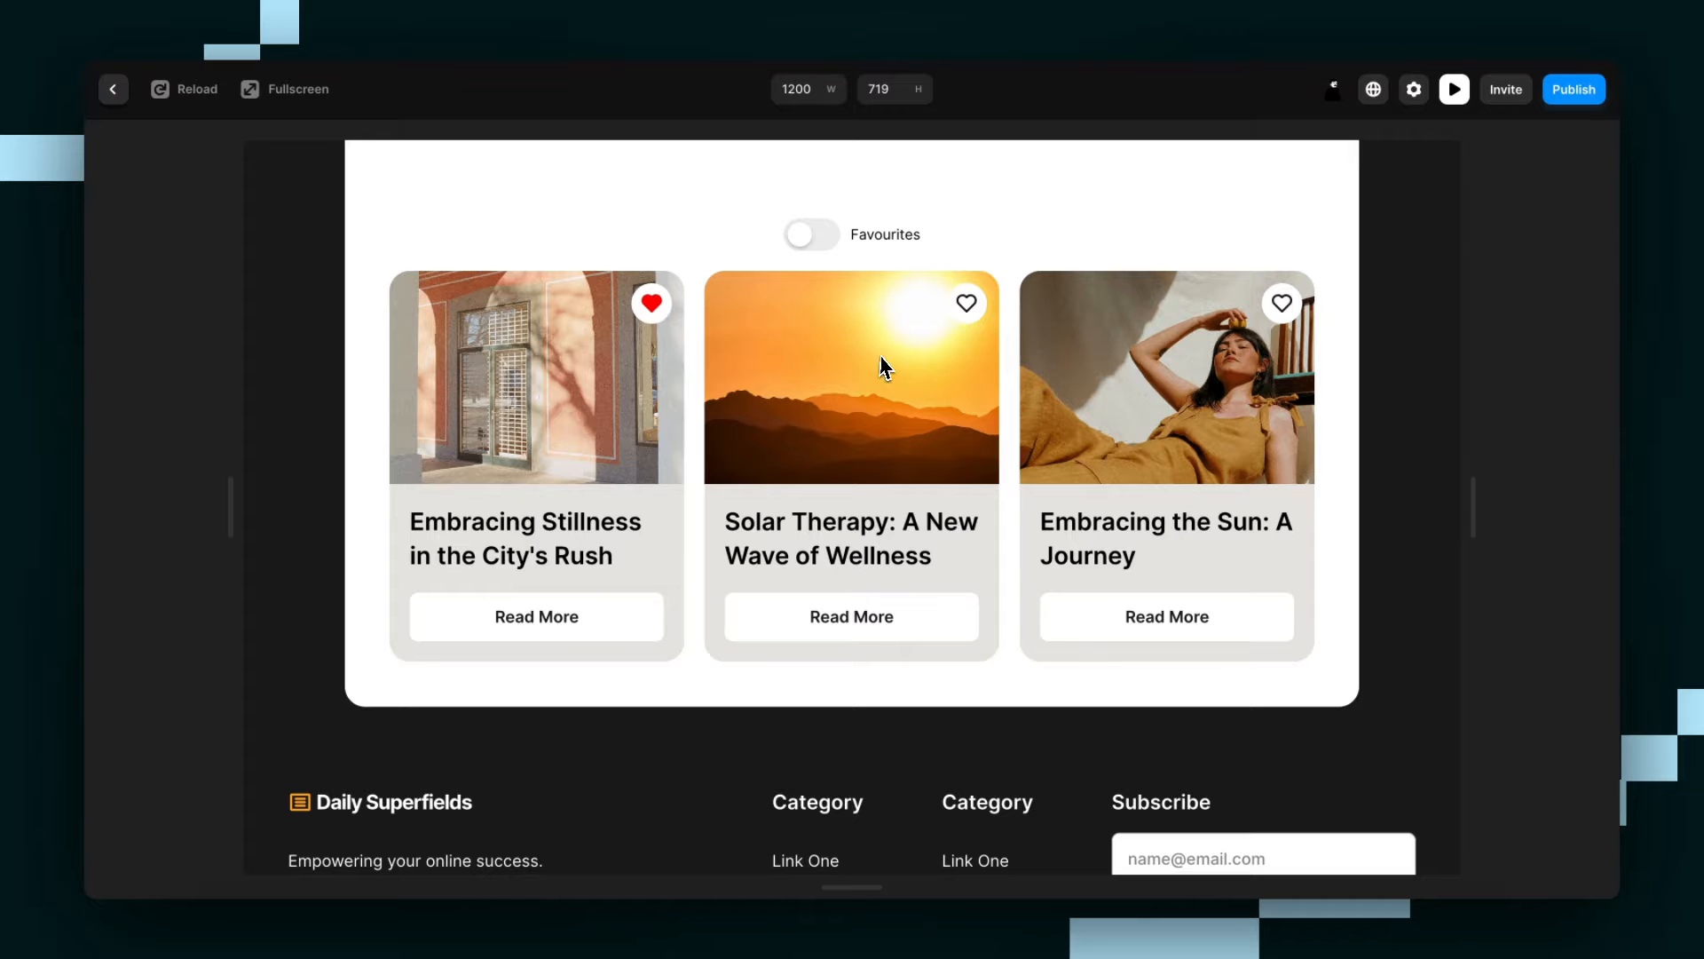
pyautogui.click(824, 249)
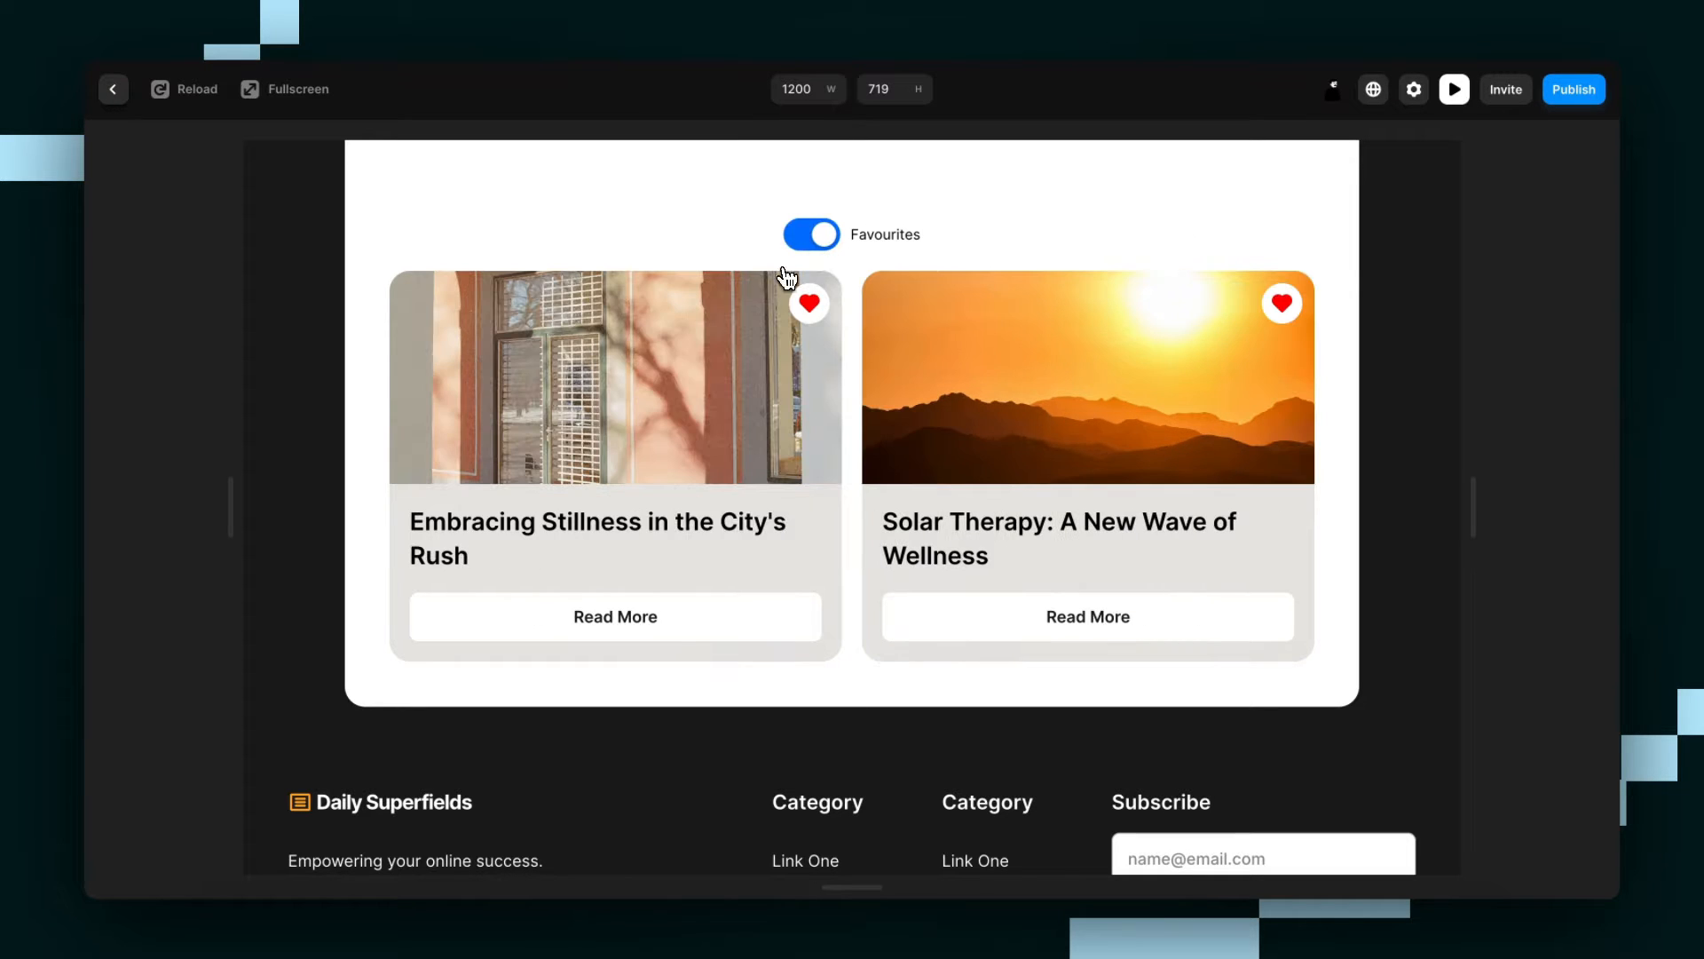
pyautogui.click(1287, 309)
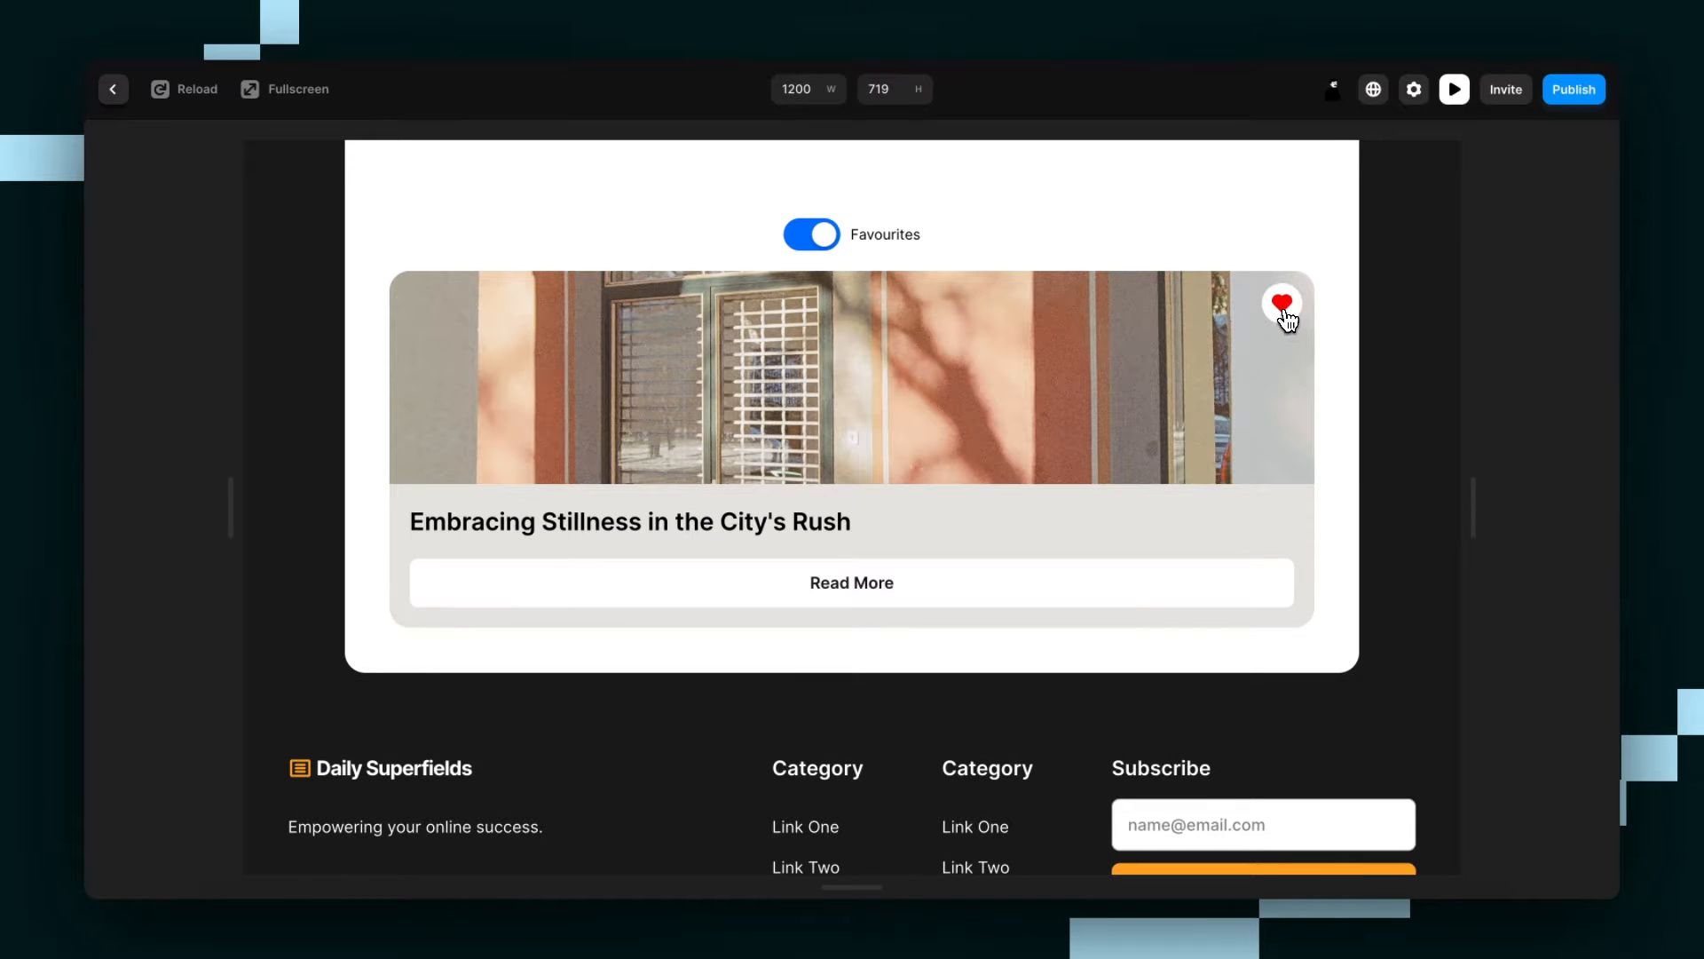
pyautogui.click(1284, 306)
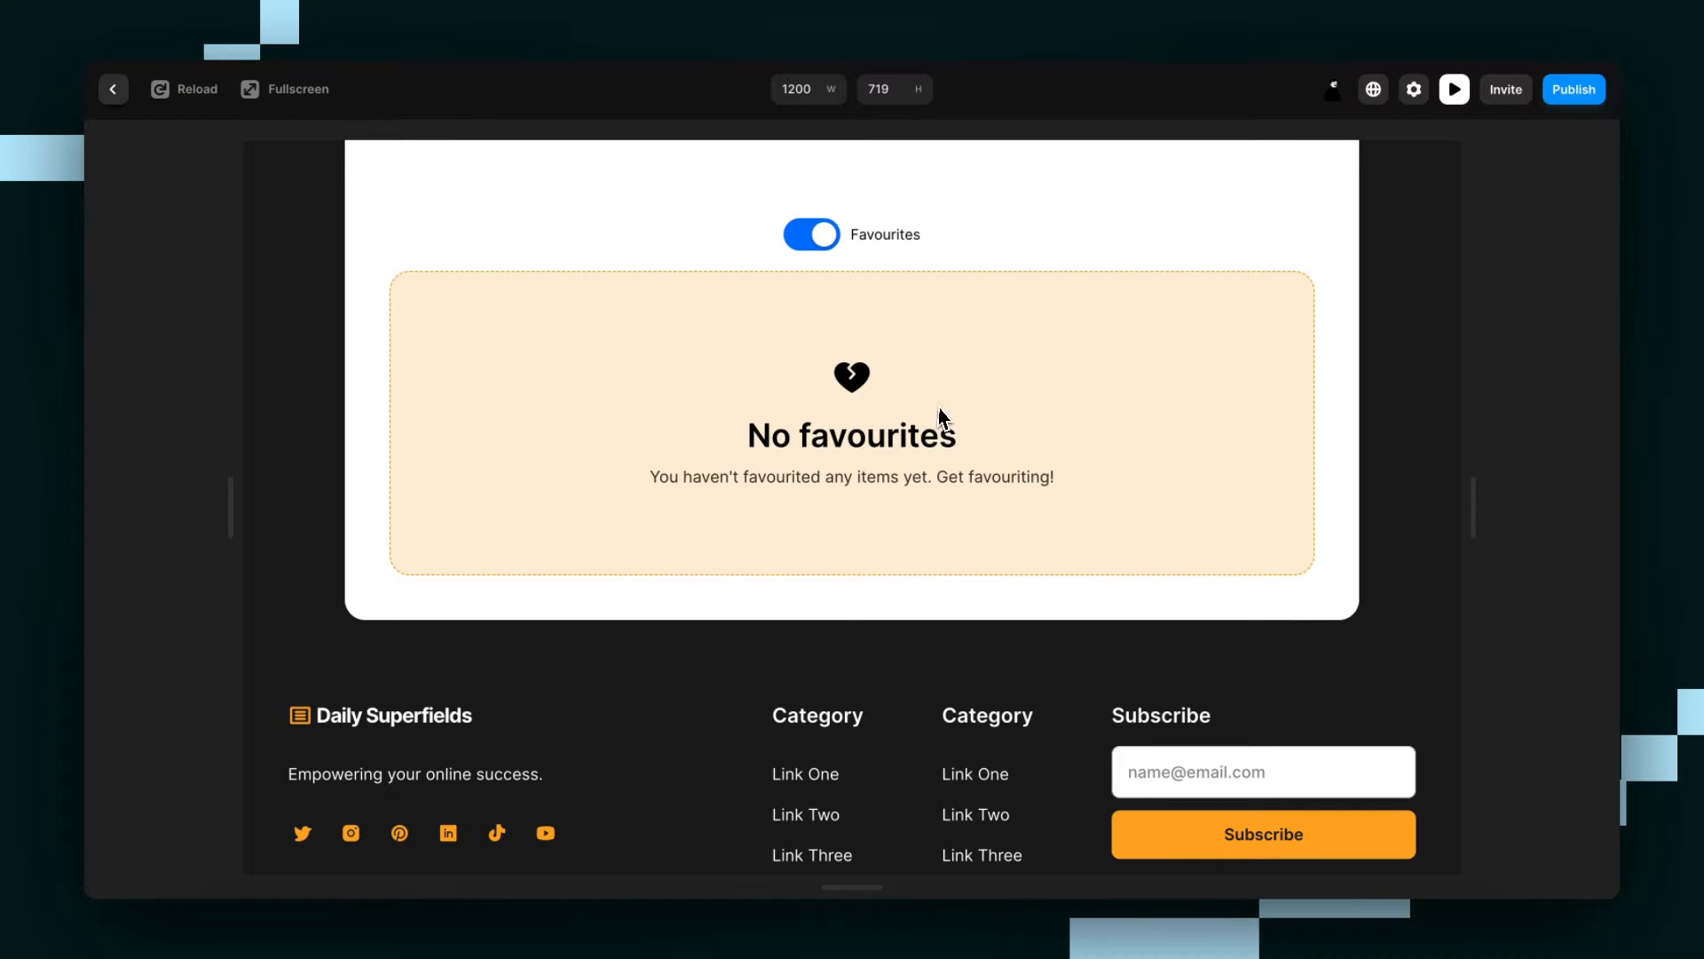
pyautogui.scroll(1, 893, 470)
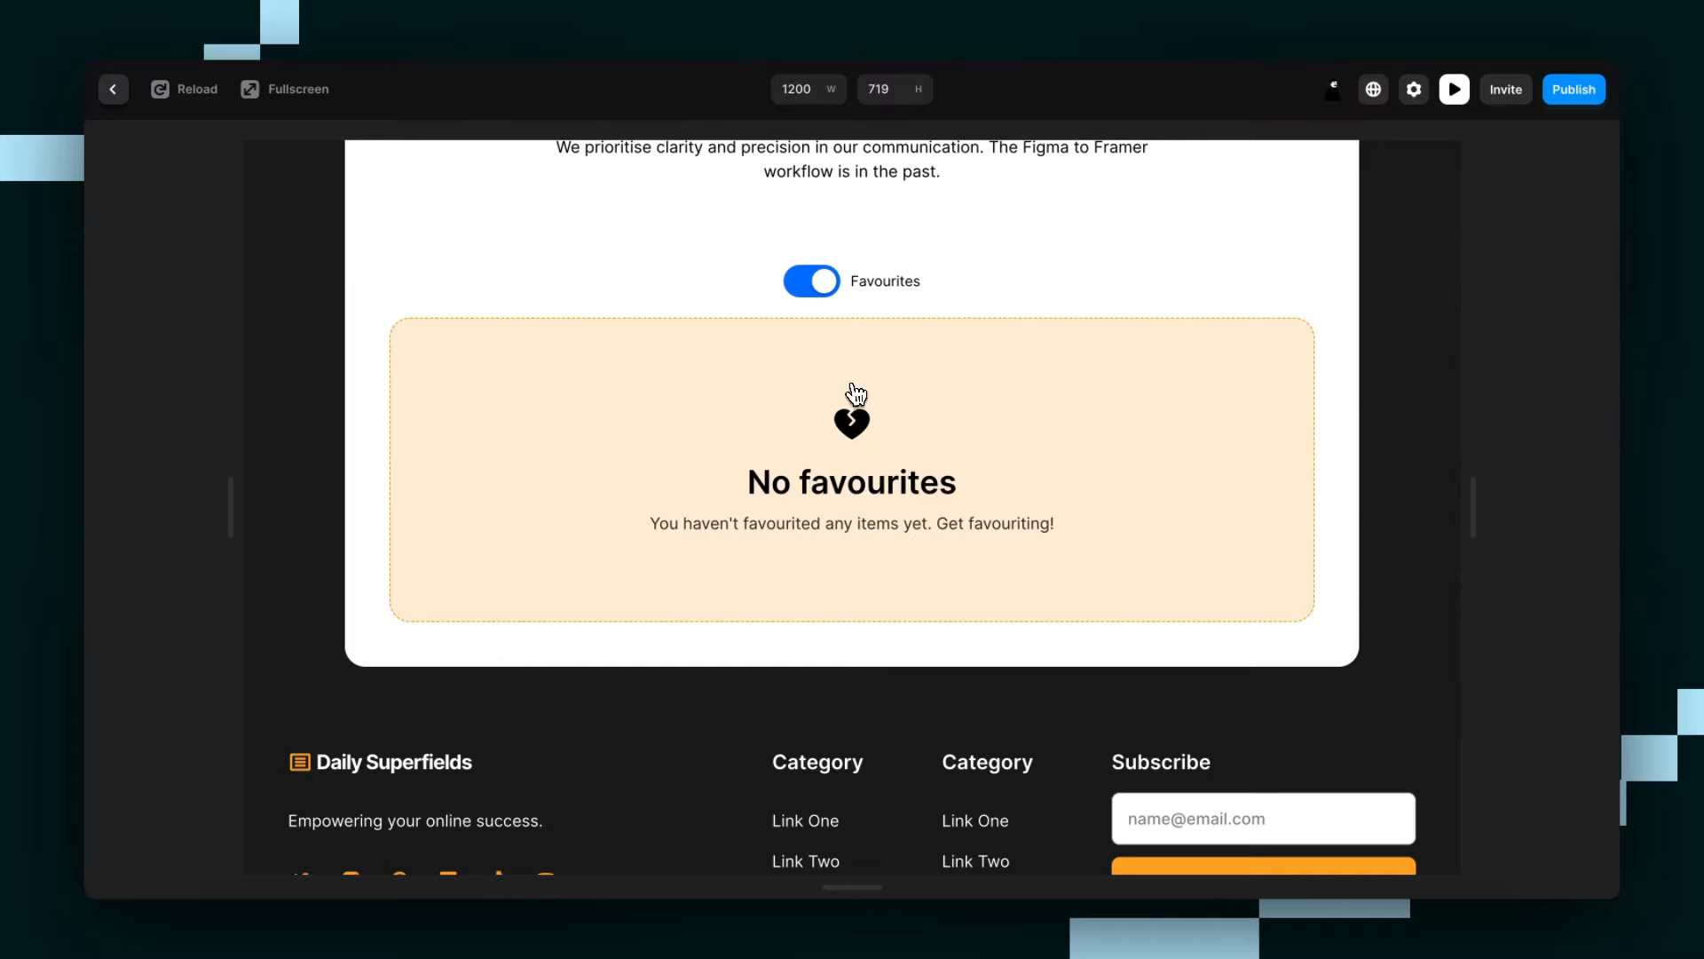
pyautogui.click(823, 284)
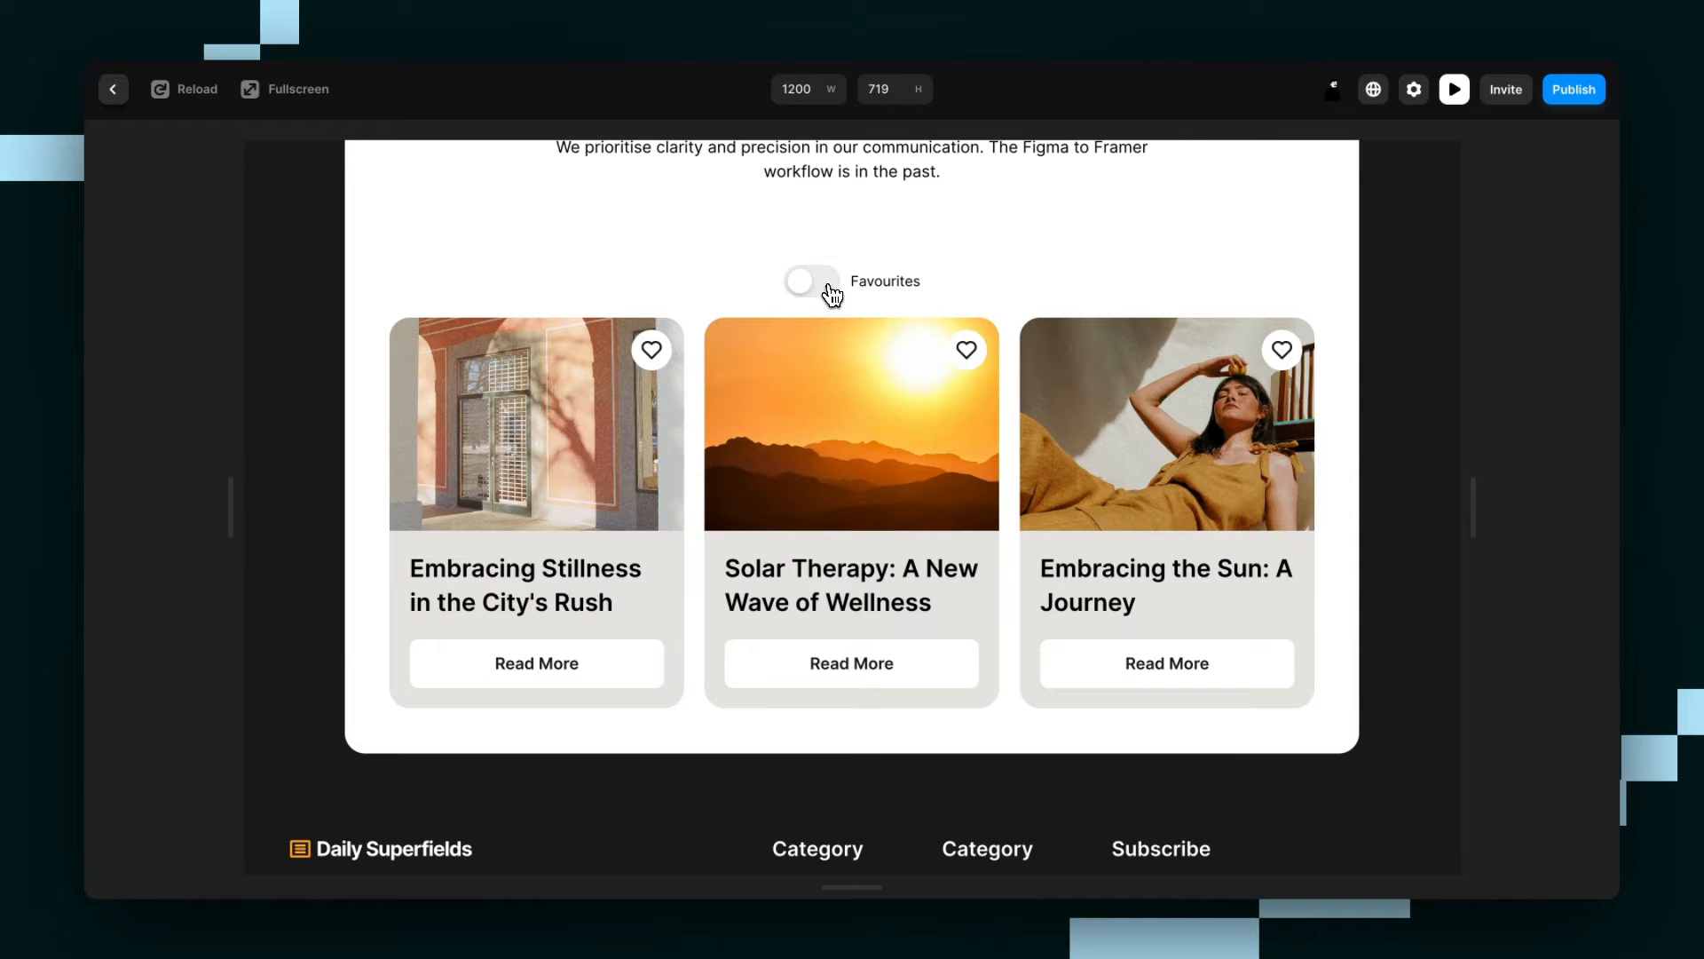
pyautogui.click(109, 93)
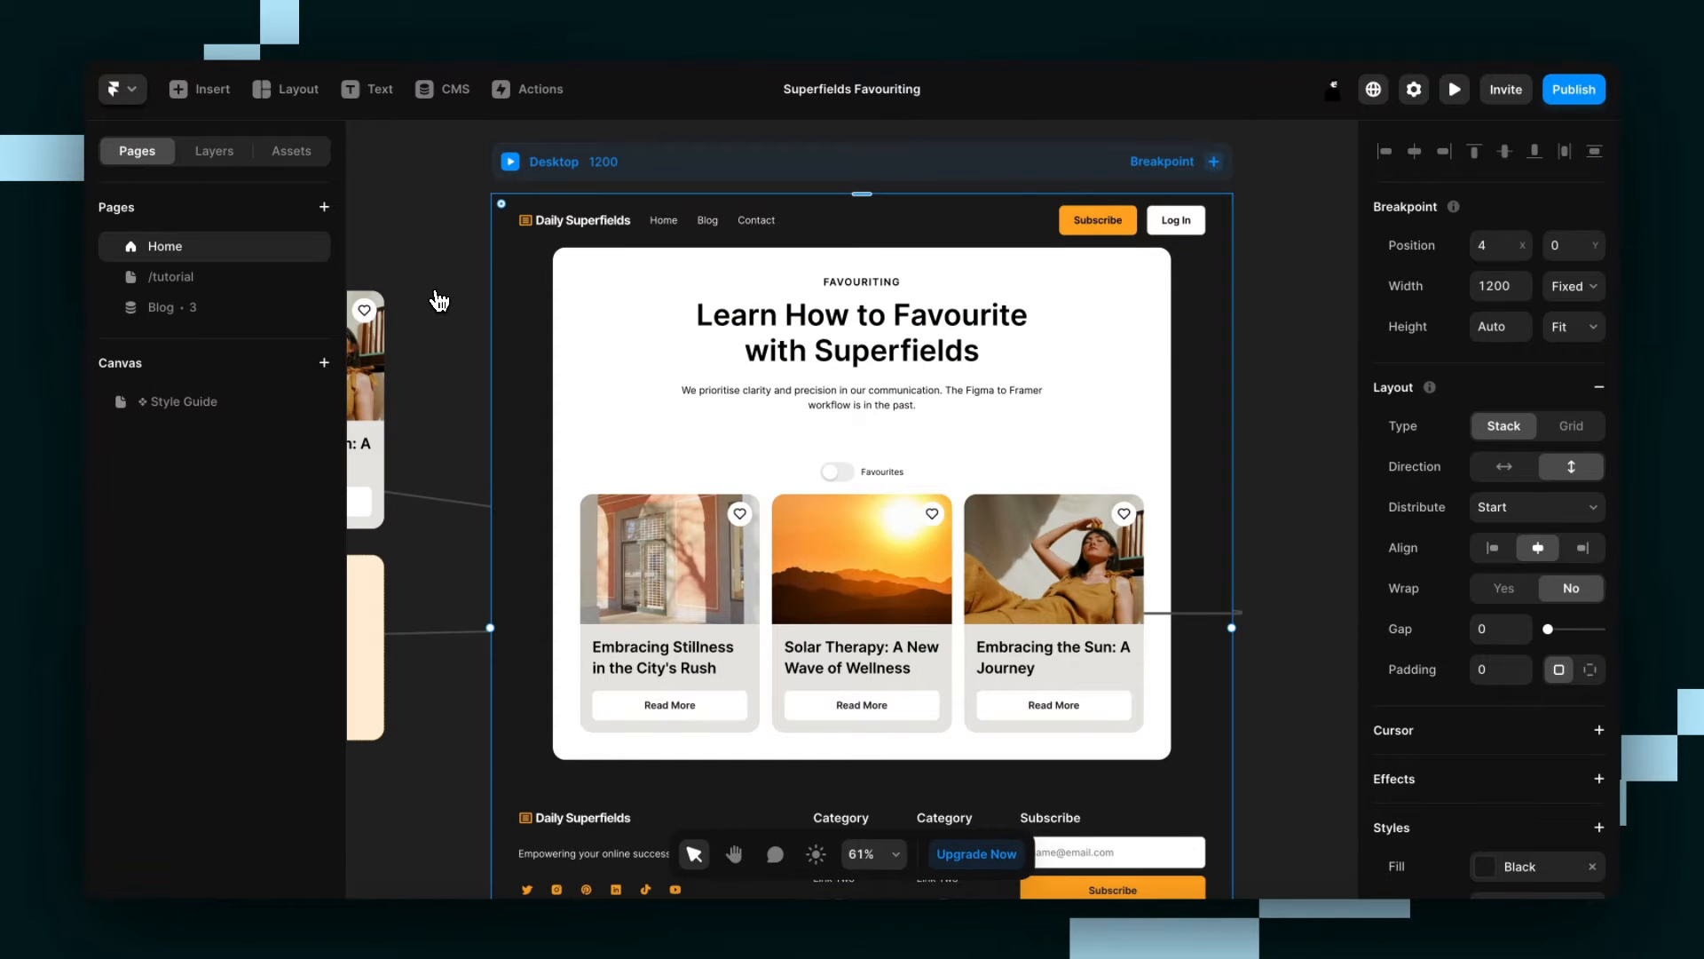
# Copy the Superfields component from the Superfields website into the empty content frame of the /tutorial page in Framer, and set its width to Fill.
pyautogui.hotkey('alt', 'Tab')
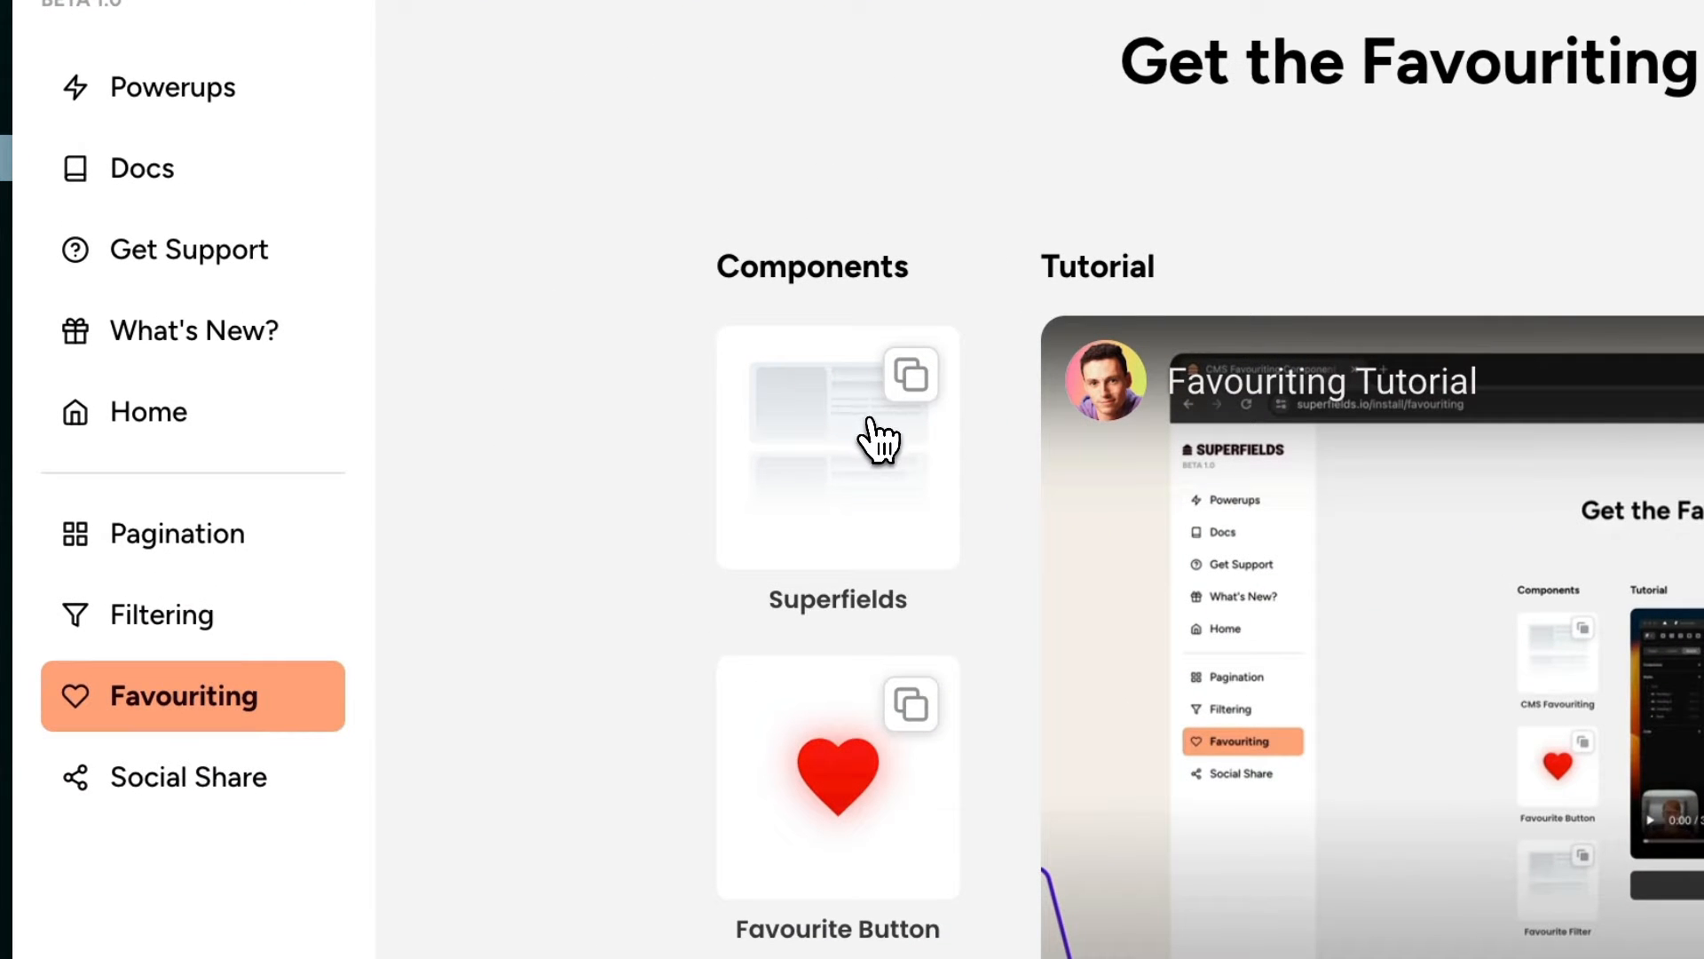
pyautogui.click(870, 422)
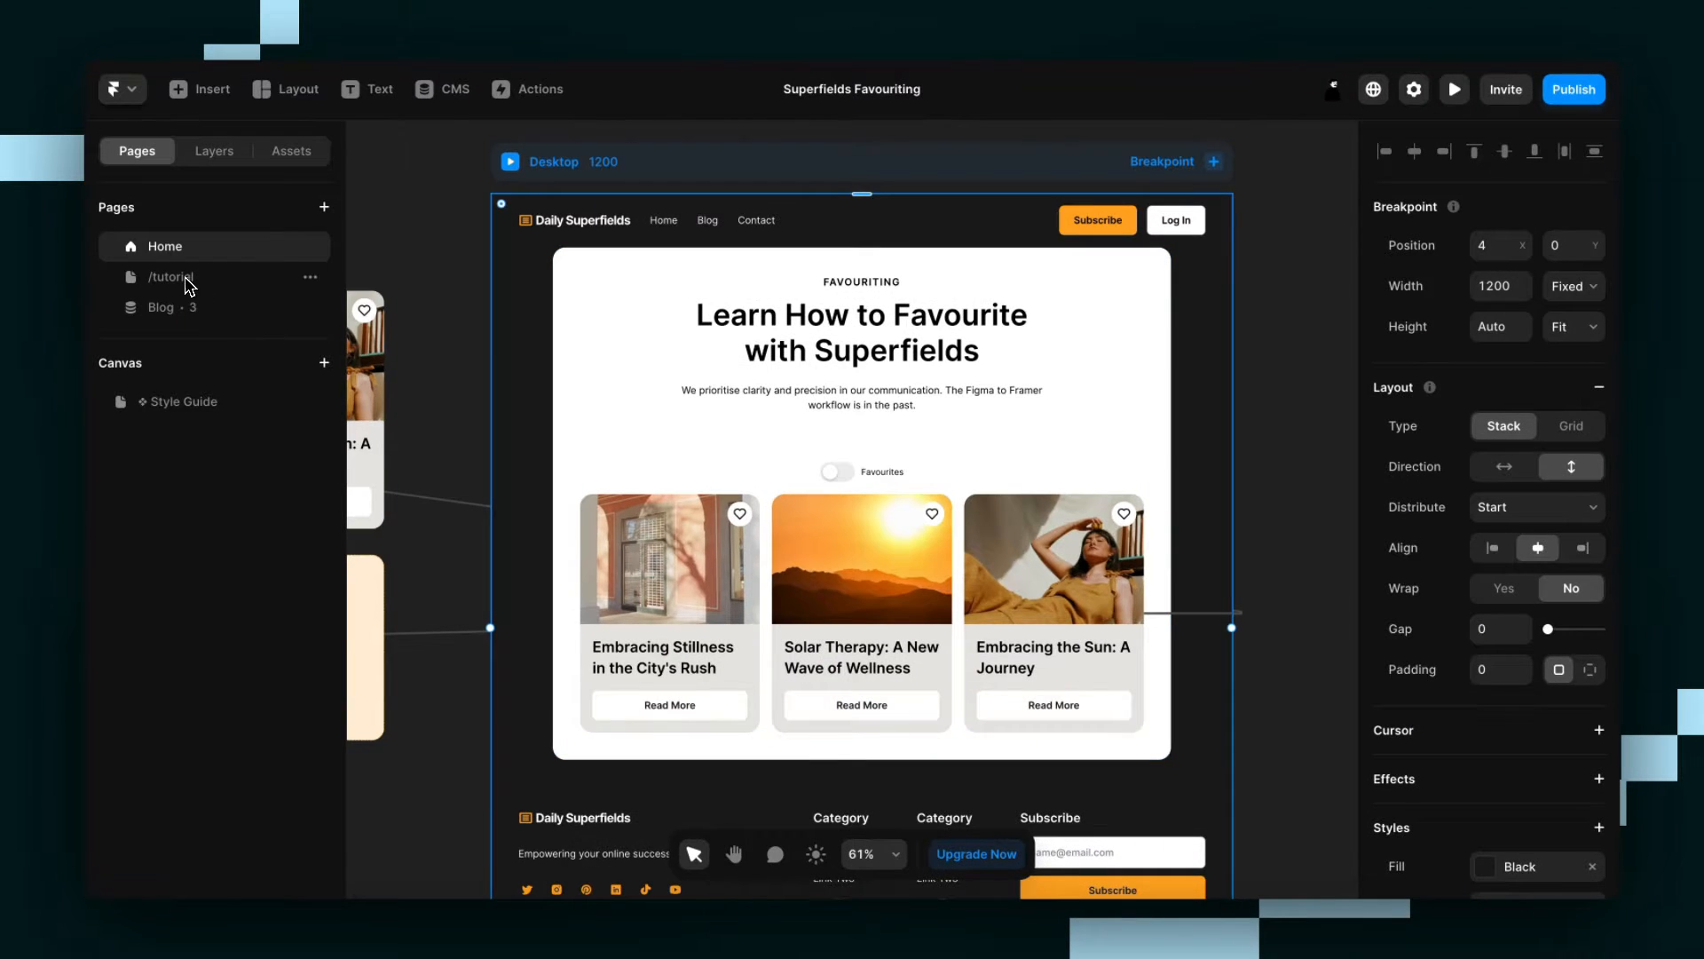
pyautogui.click(186, 280)
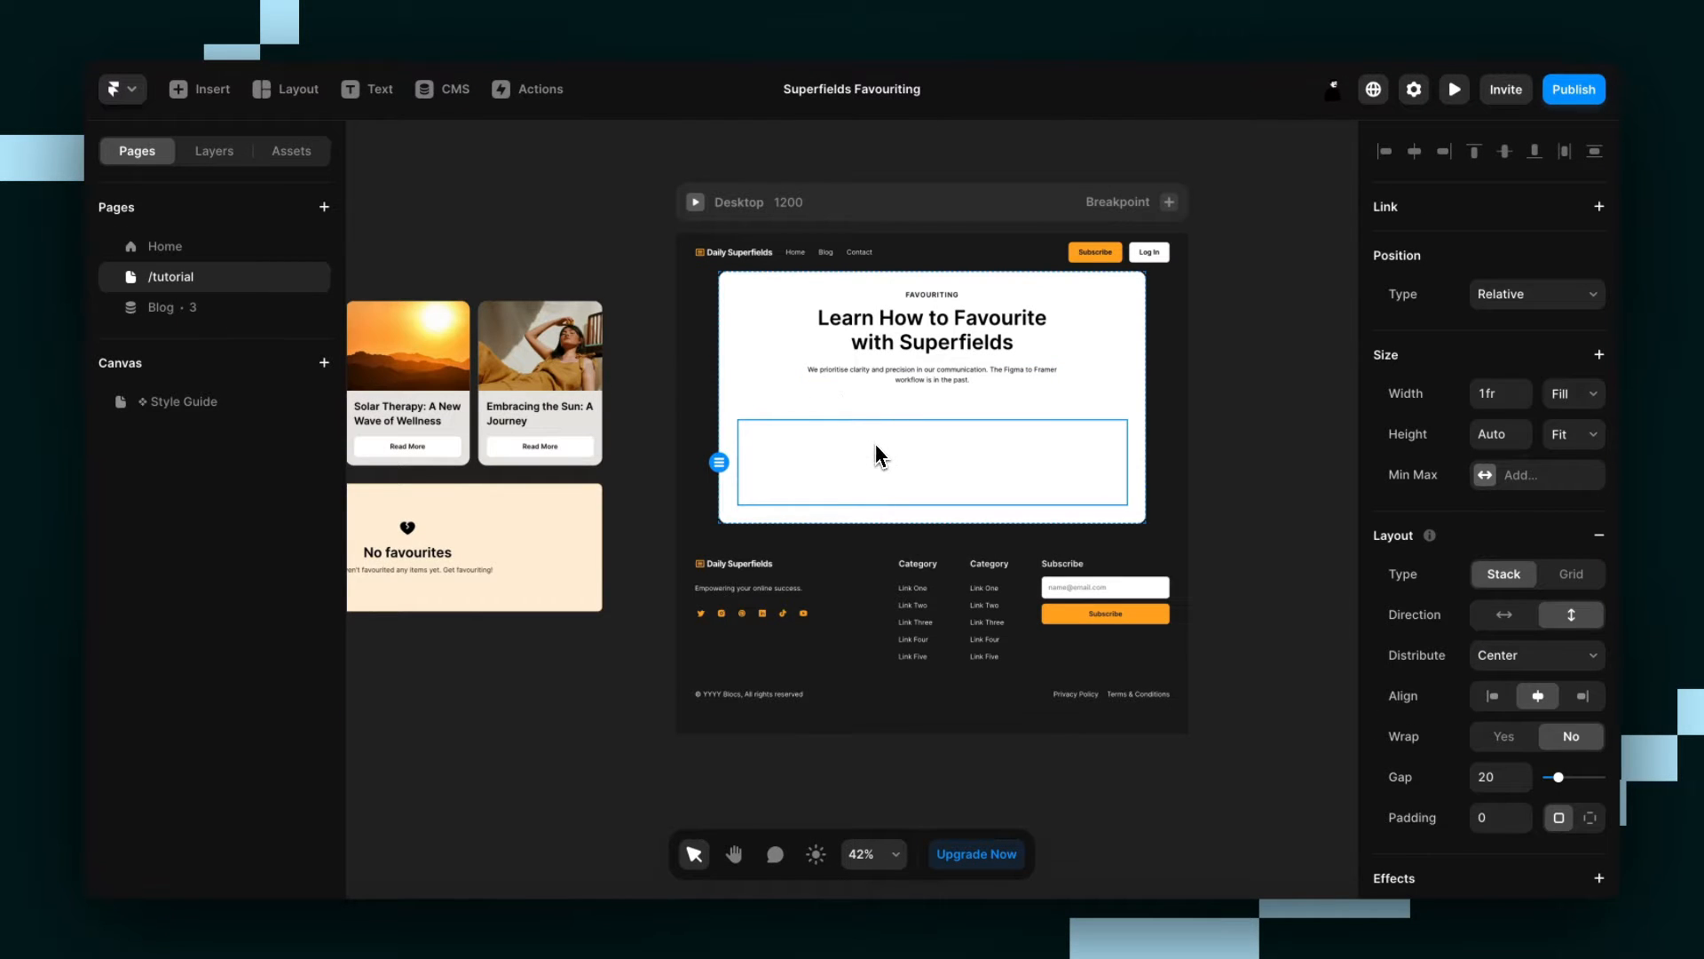
pyautogui.hotkey('ctrl', 'v')
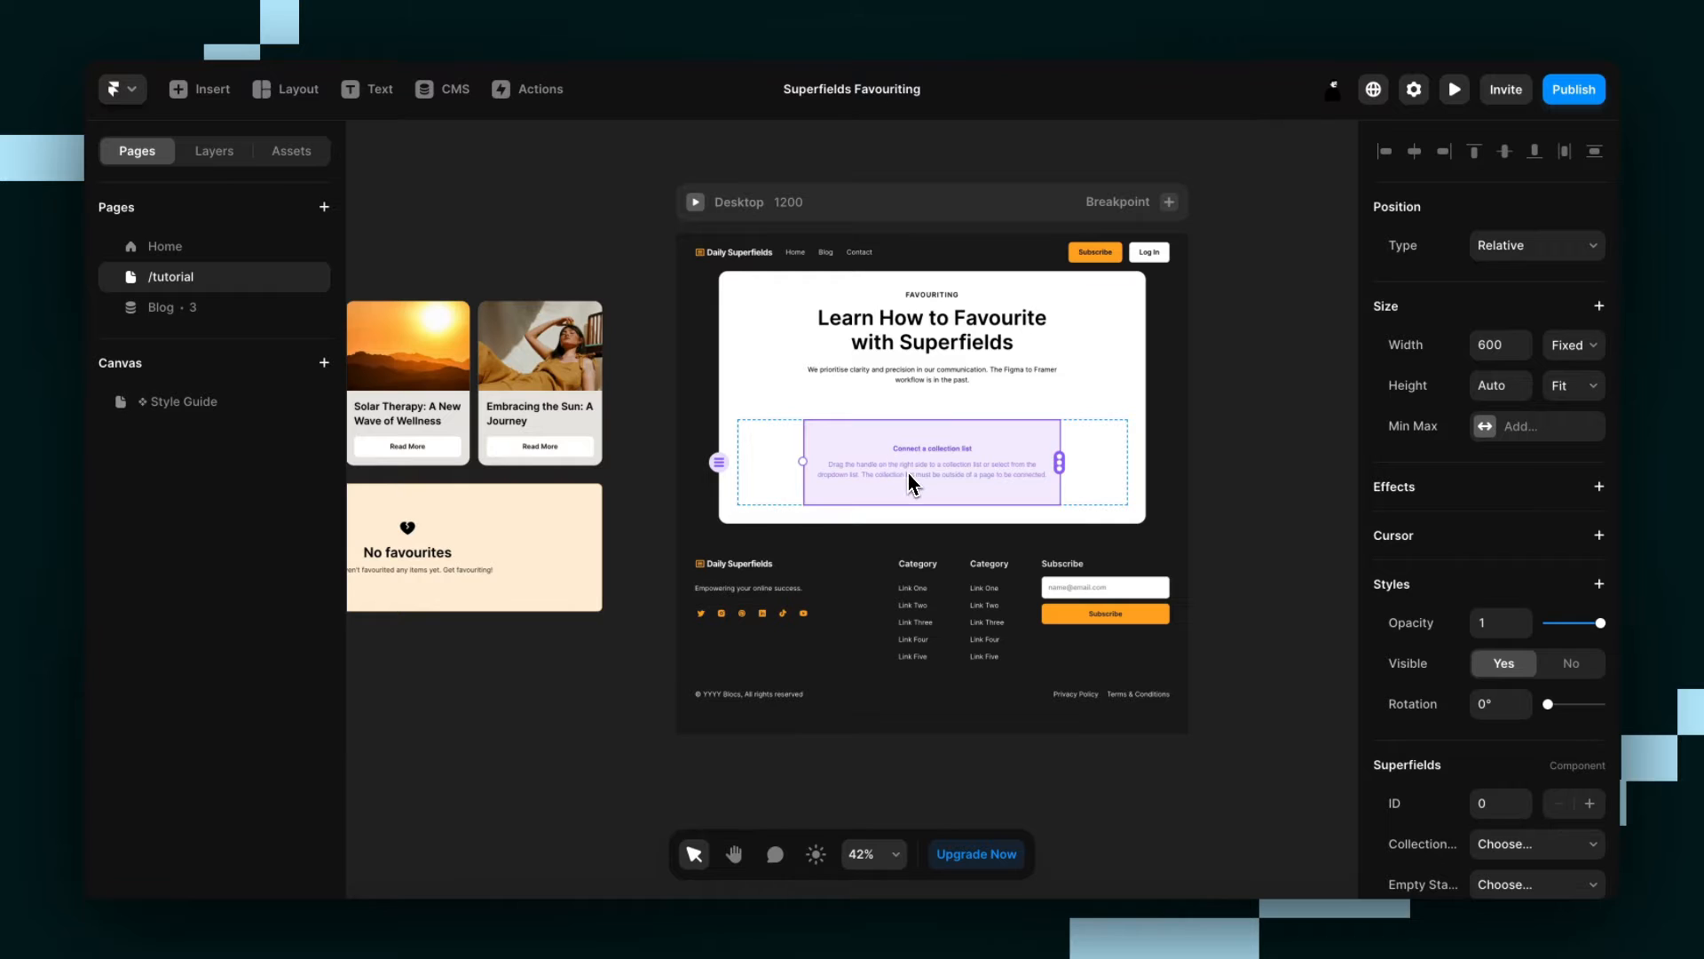
pyautogui.click(1572, 344)
pyautogui.click(1549, 383)
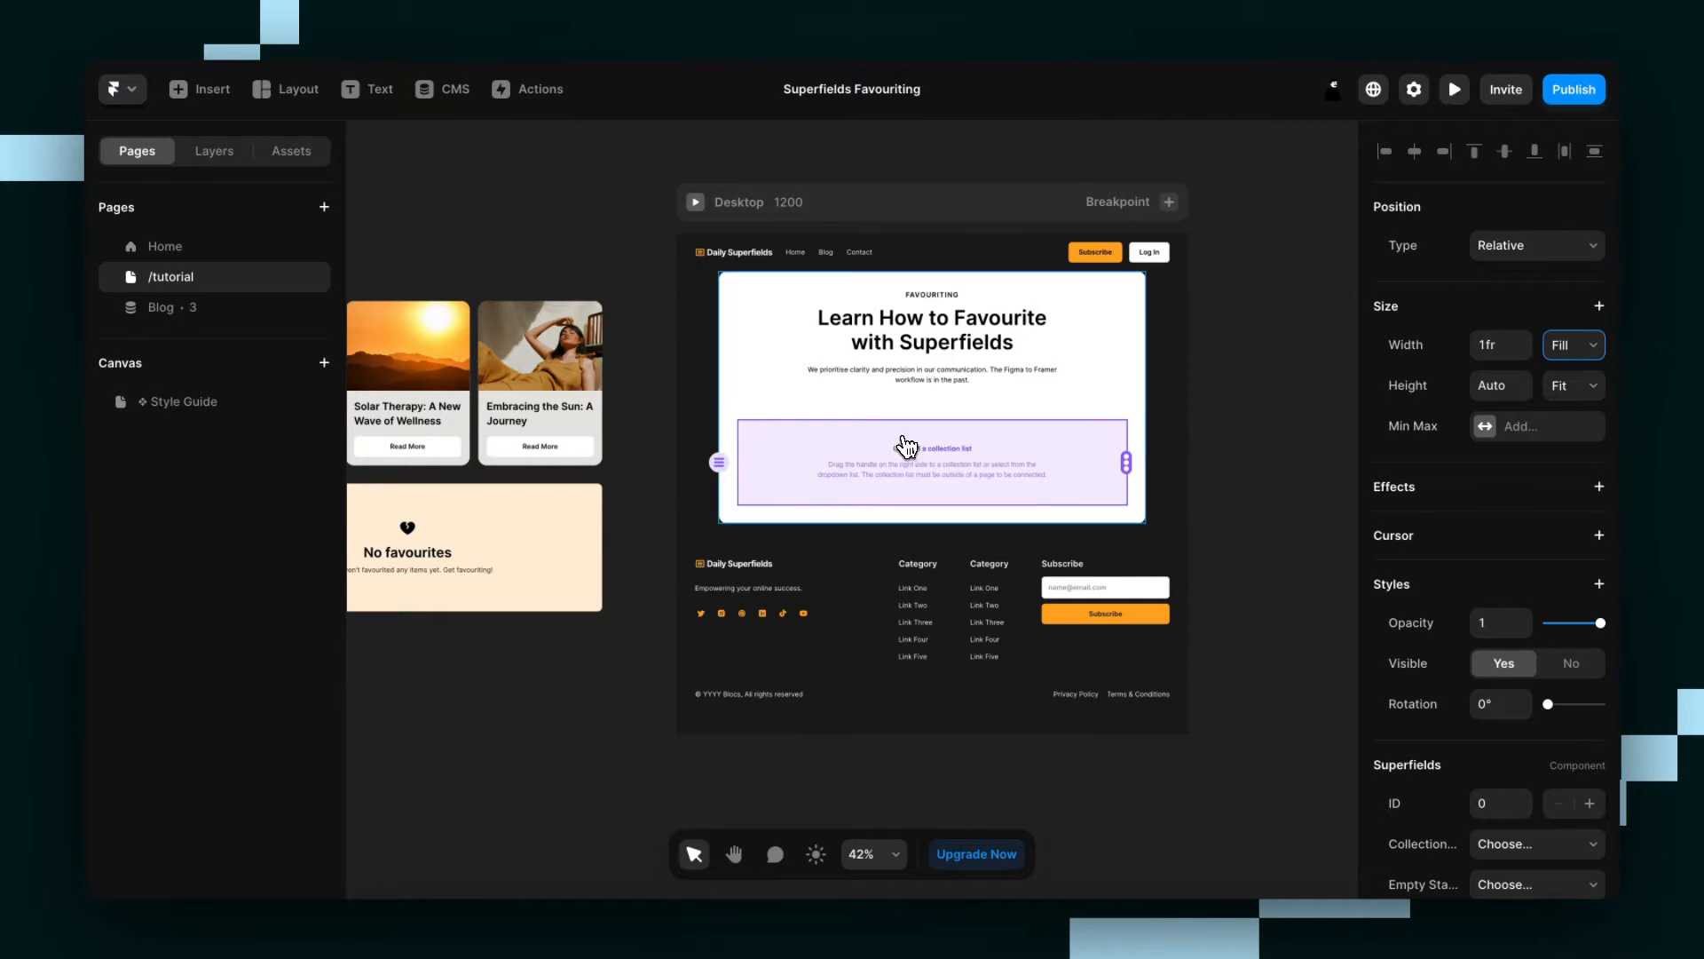
# Examine the Collection List and Empty State frames placed beside the /tutorial page's desktop layout.
pyautogui.hscroll(-2, 855, 429)
pyautogui.hscroll(-10, 855, 430)
pyautogui.keyDown('ctrl'); pyautogui.scroll(-1, 848, 426); pyautogui.keyUp('ctrl')
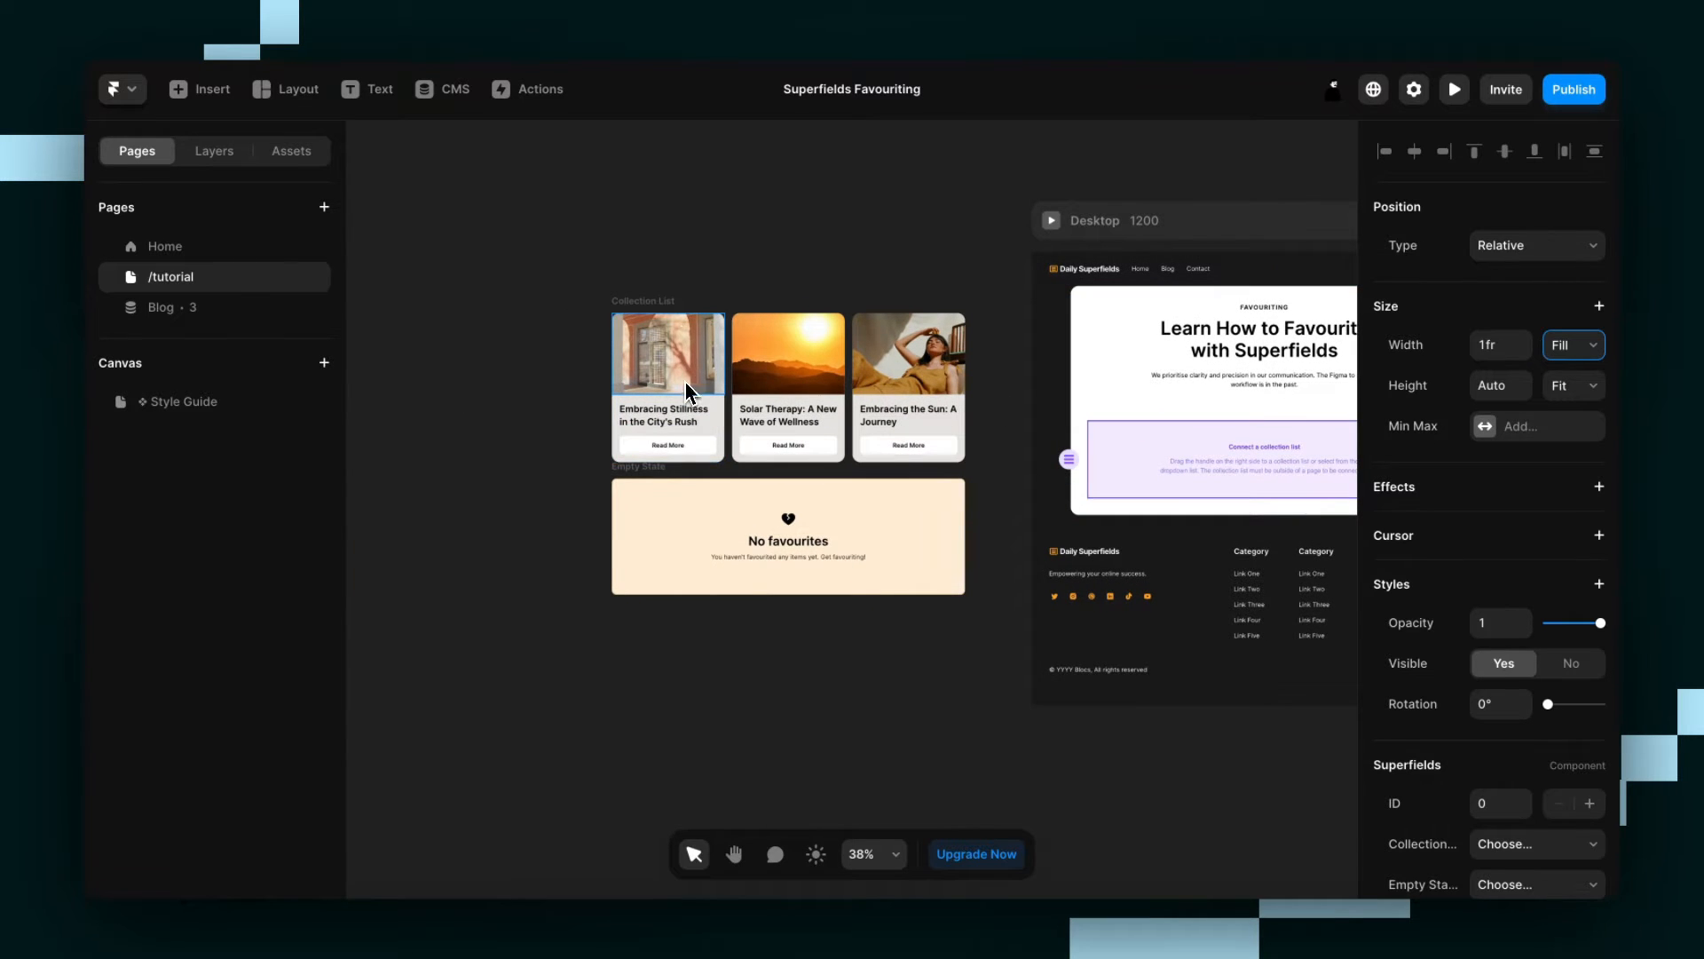
pyautogui.keyDown('ctrl'); pyautogui.scroll(5, 684, 333); pyautogui.keyUp('ctrl')
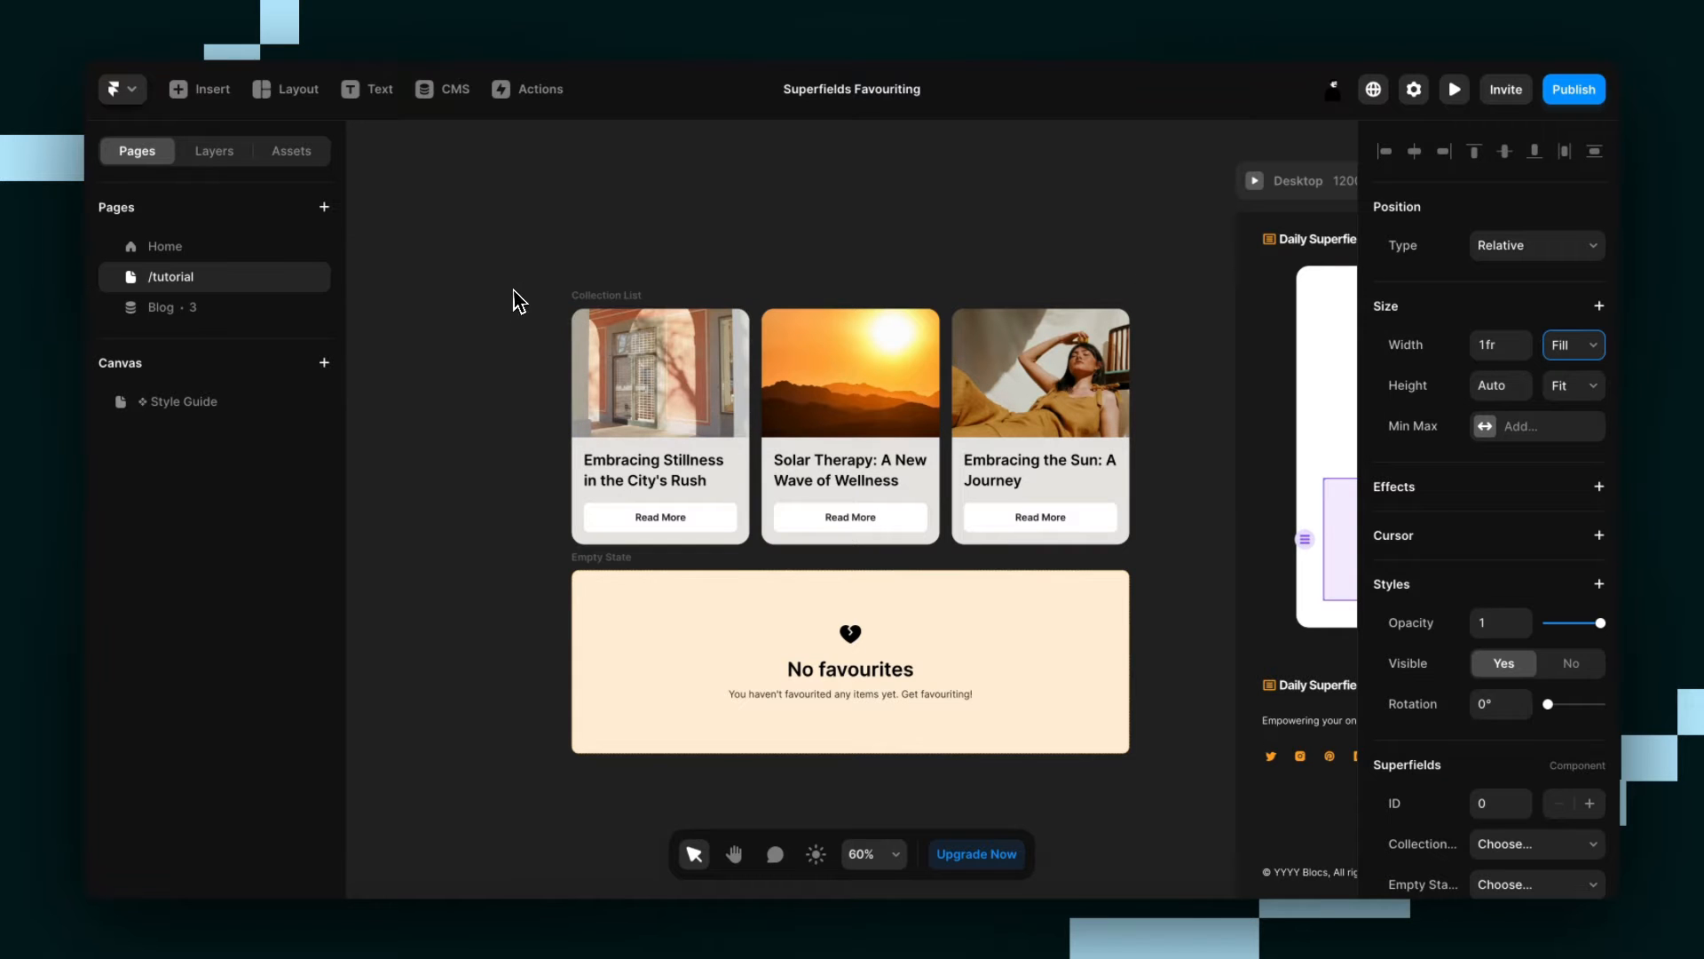
pyautogui.click(618, 575)
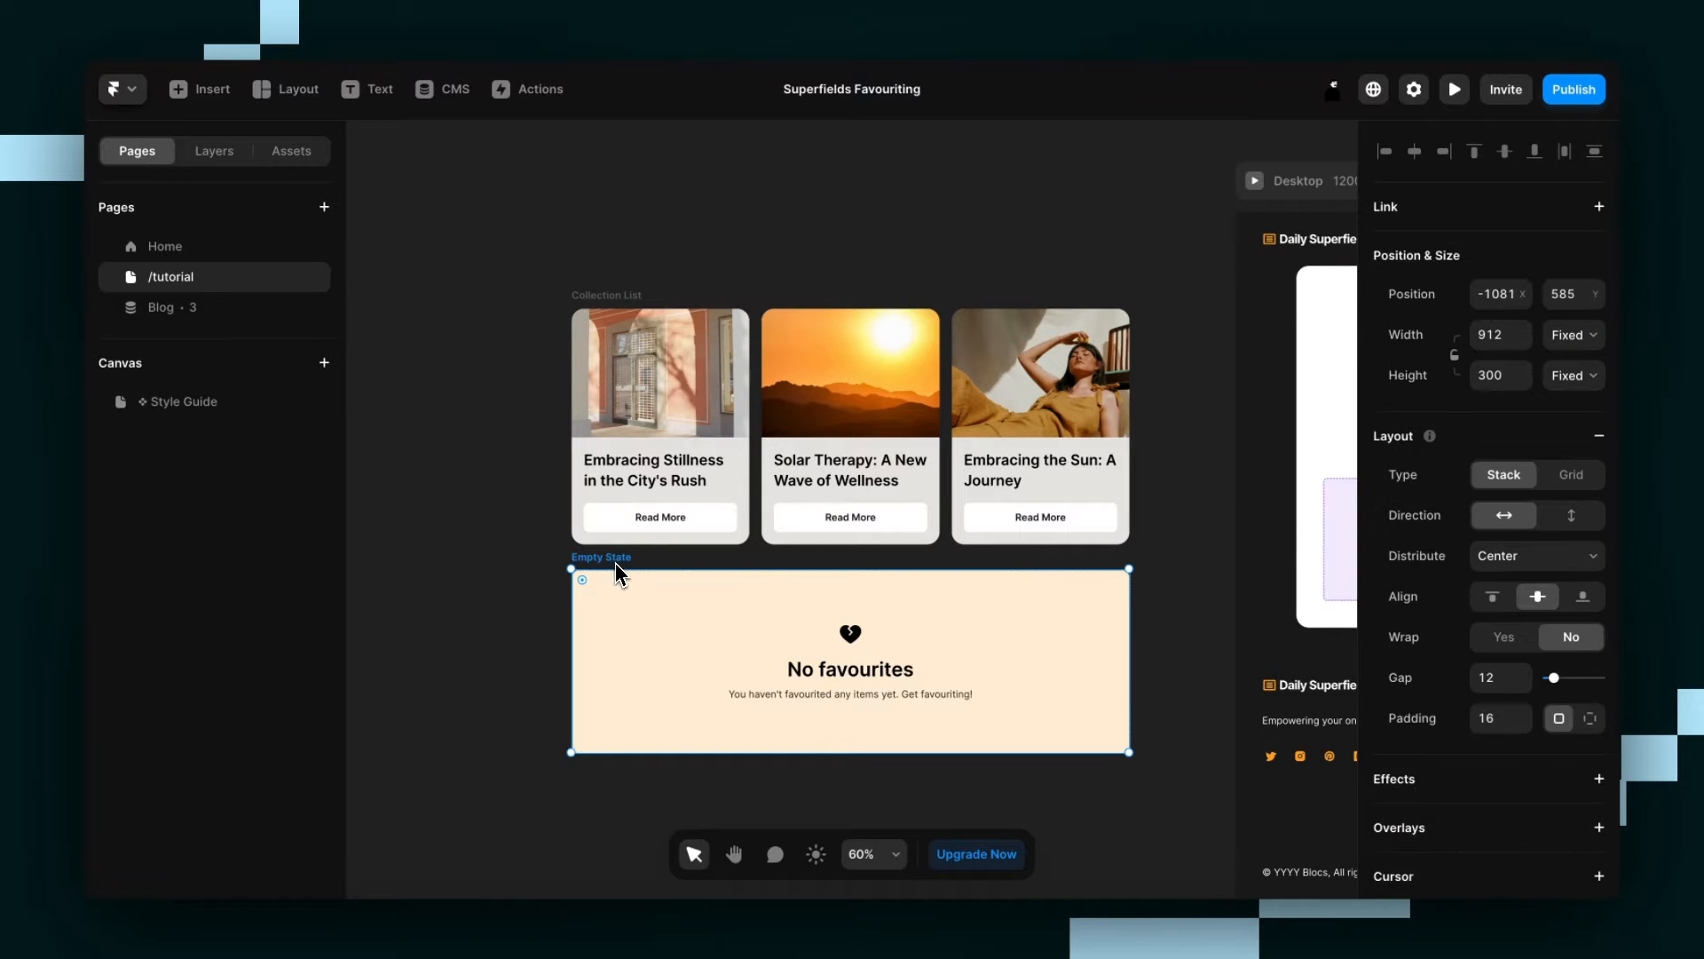
pyautogui.click(487, 550)
pyautogui.keyDown('ctrl'); pyautogui.scroll(-1, 486, 532); pyautogui.keyUp('ctrl')
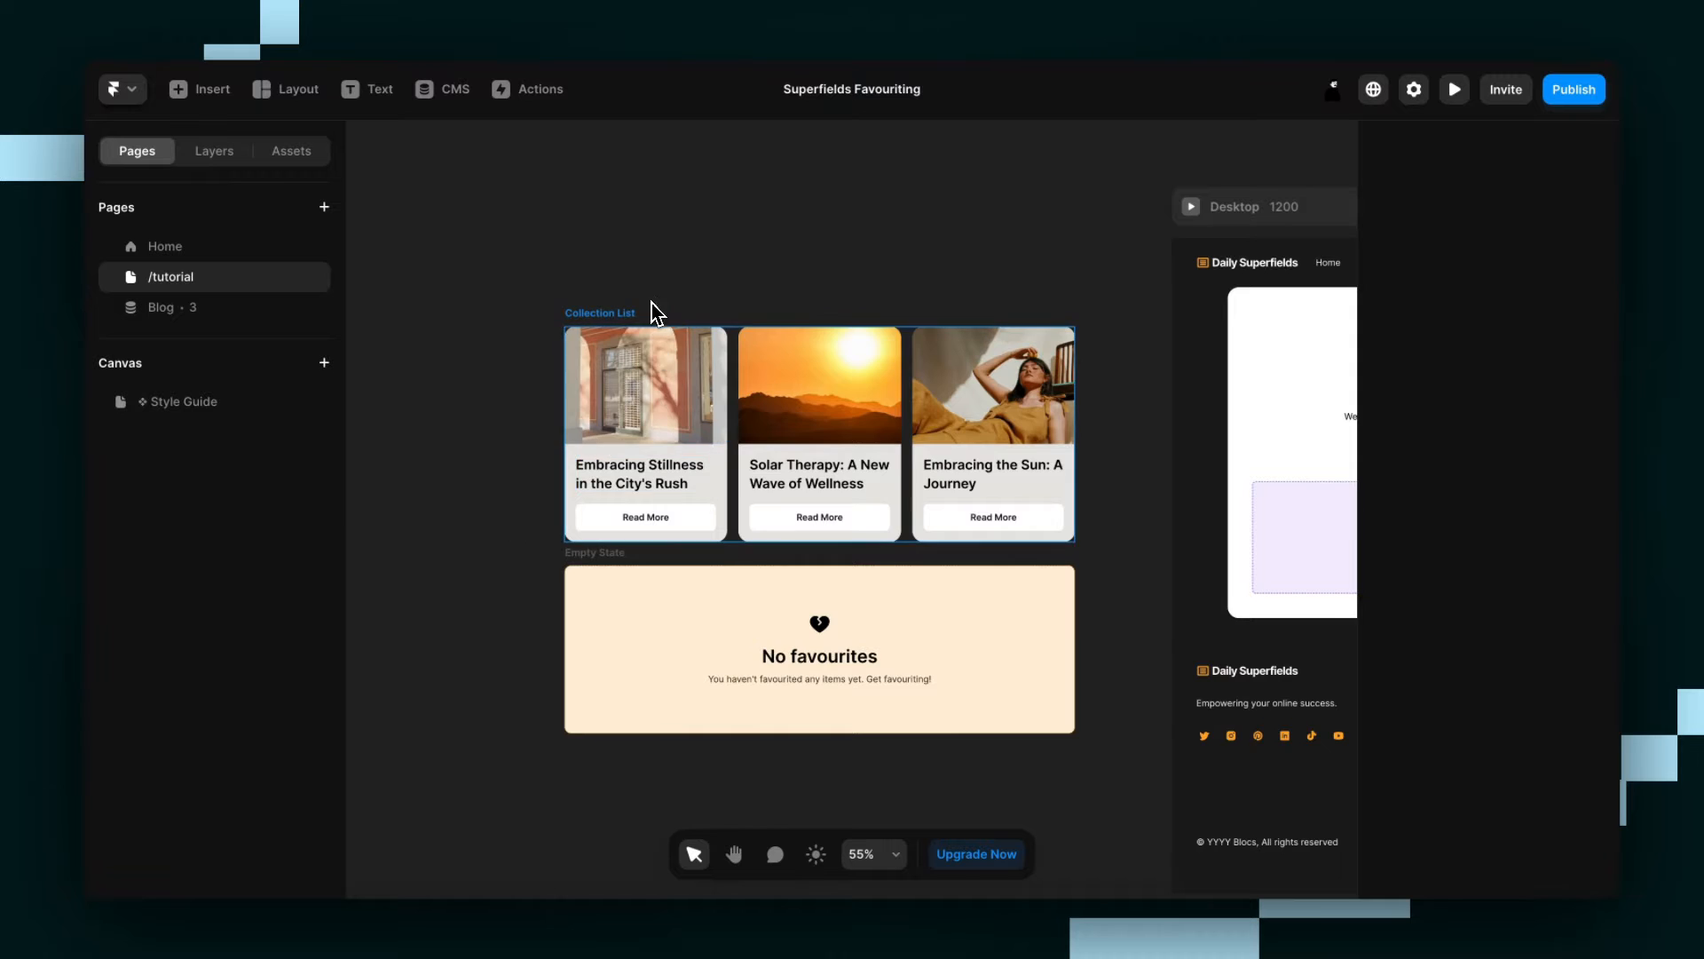
pyautogui.scroll(-1, 494, 314)
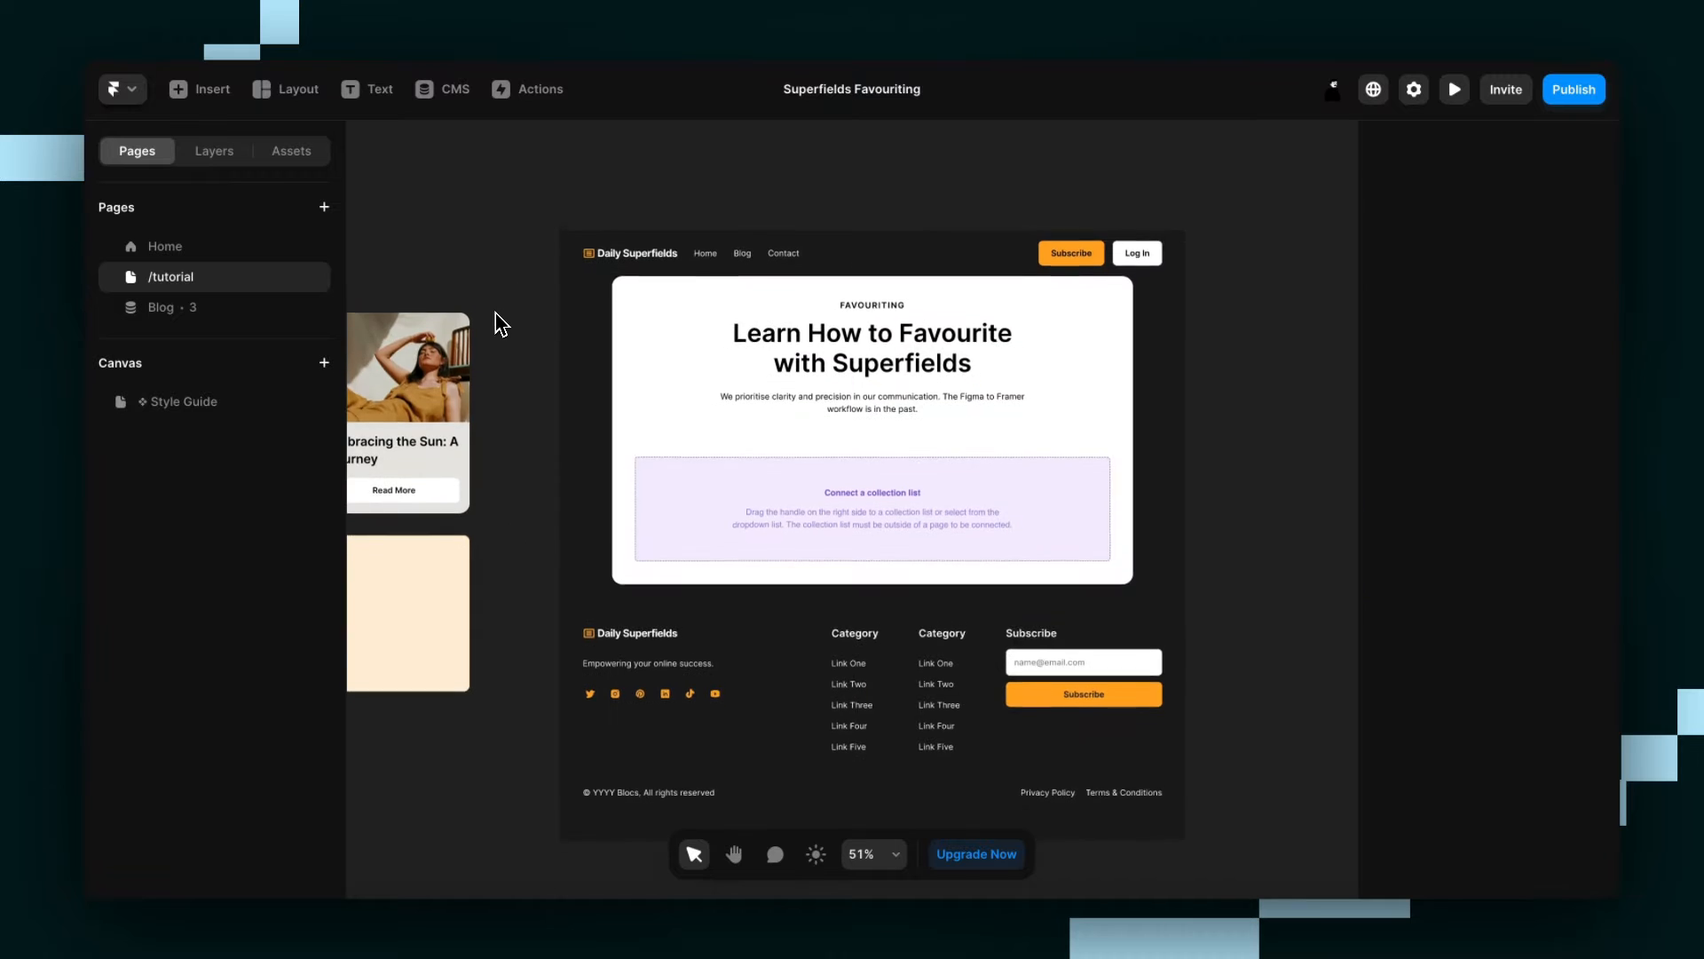
pyautogui.hscroll(-3, 507, 314)
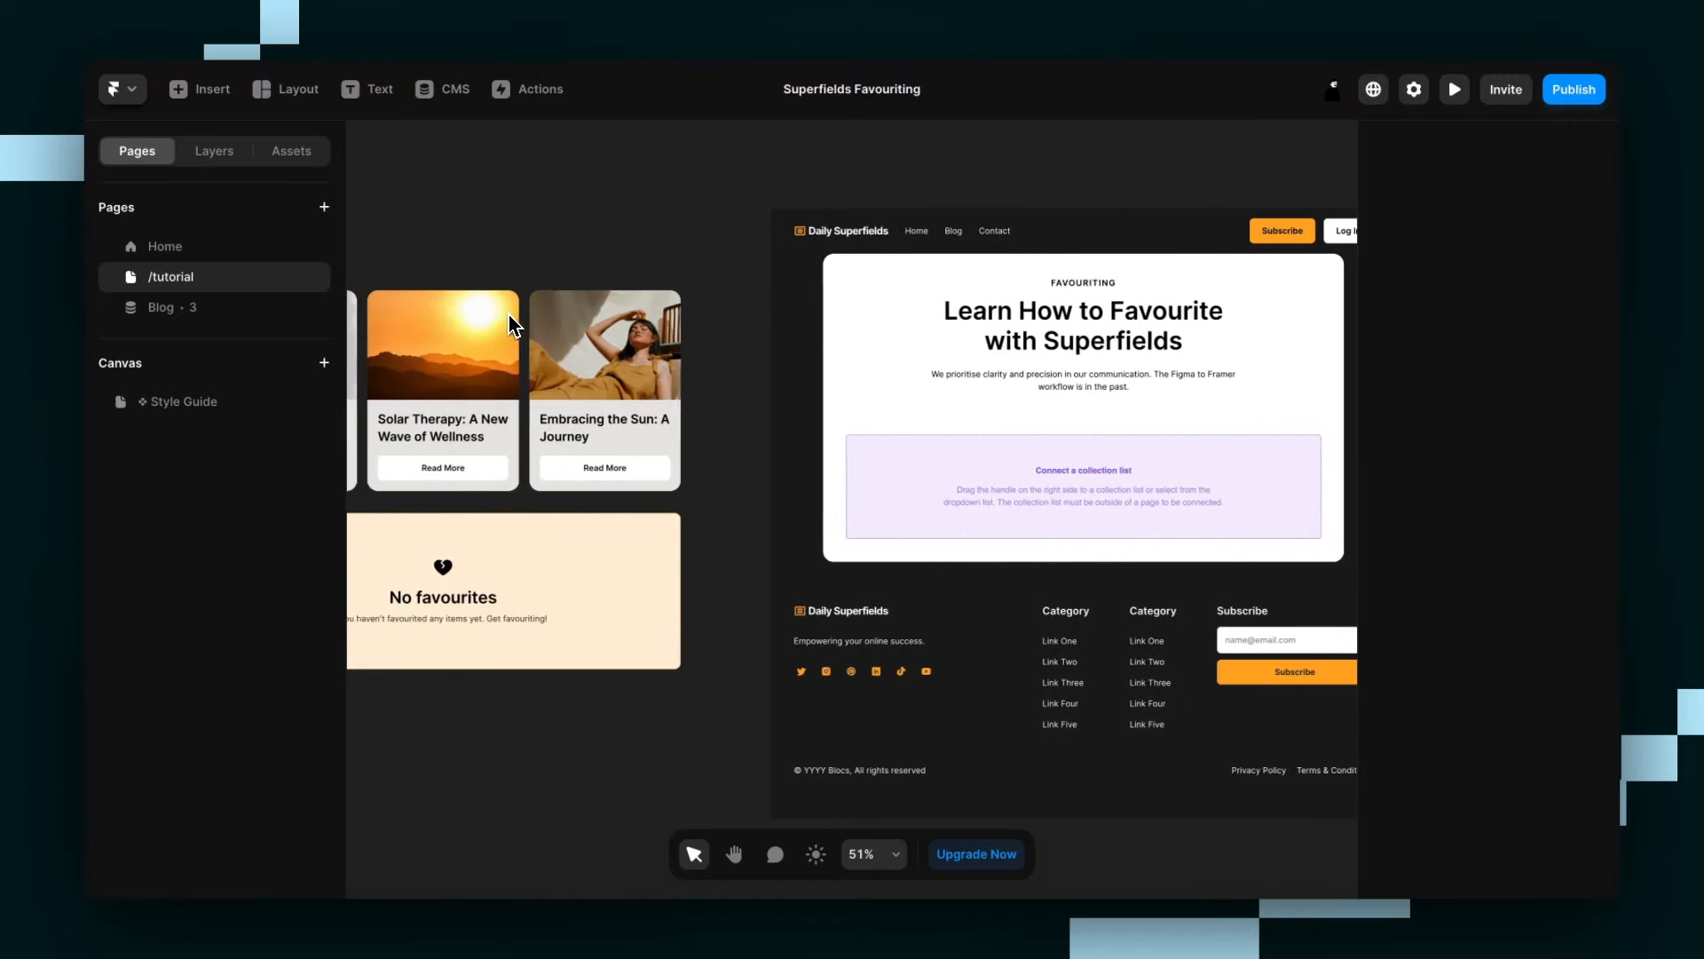
pyautogui.hscroll(-1, 506, 315)
pyautogui.keyDown('ctrl'); pyautogui.scroll(-2, 504, 313); pyautogui.keyUp('ctrl')
# Connect the Superfields component on the page to the Collection List.
pyautogui.click(1189, 495)
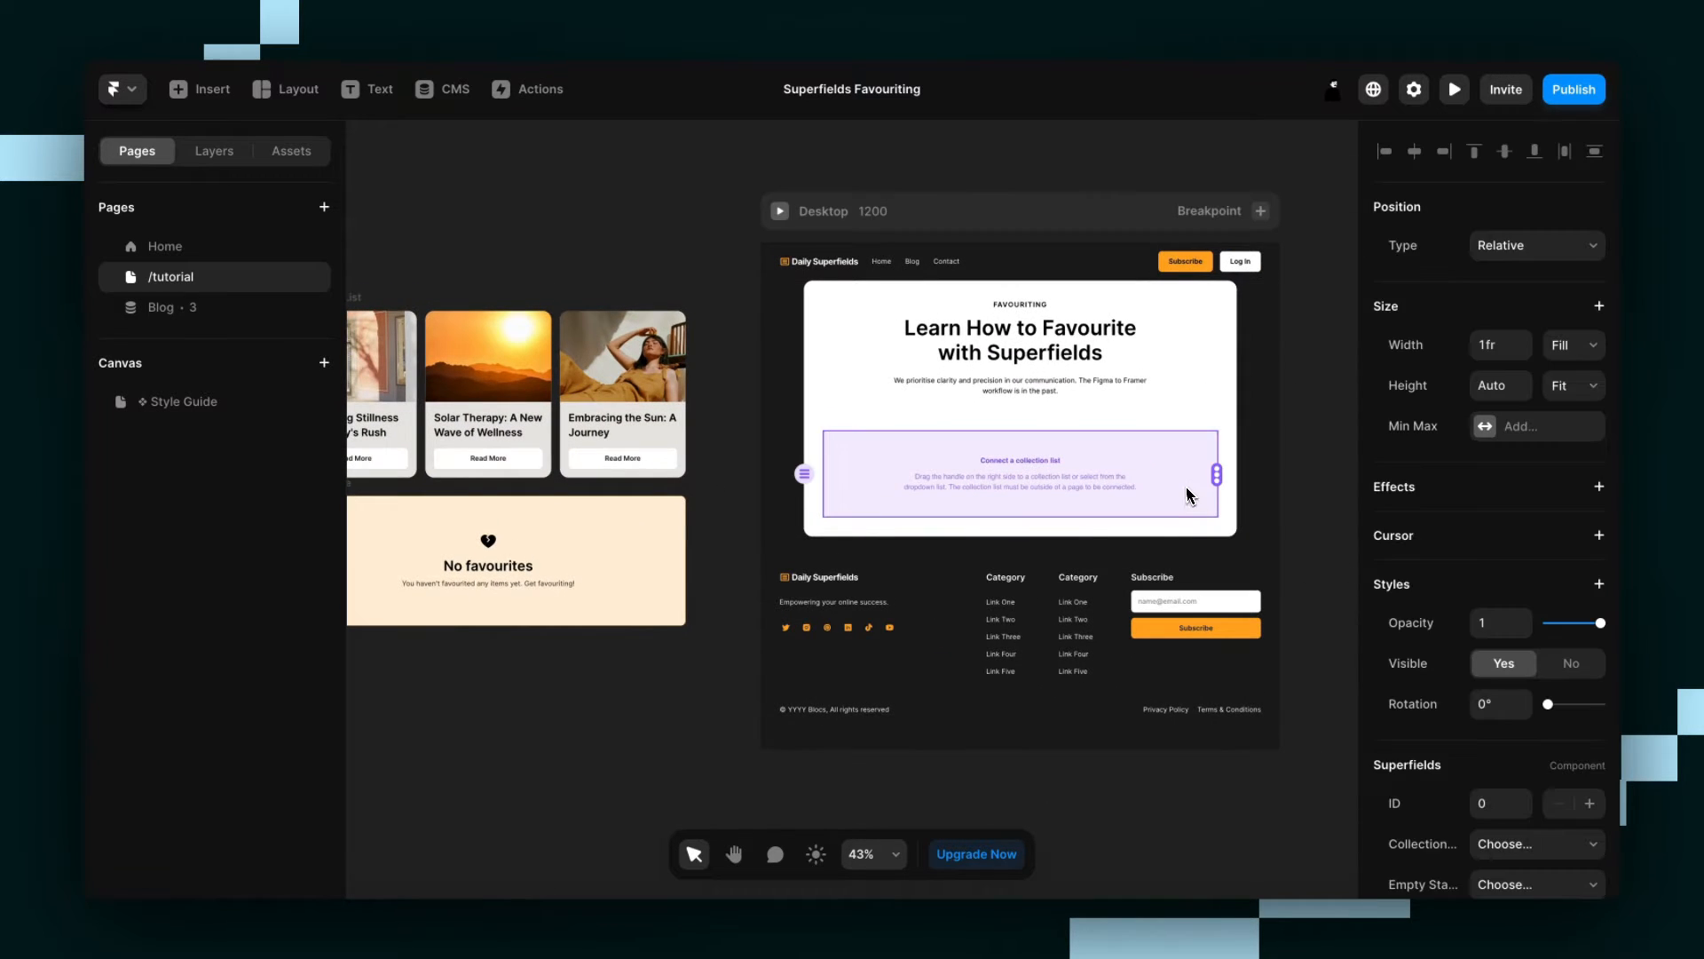
pyautogui.moveTo(1215, 480); pyautogui.dragTo(667, 404)
pyautogui.click(710, 435)
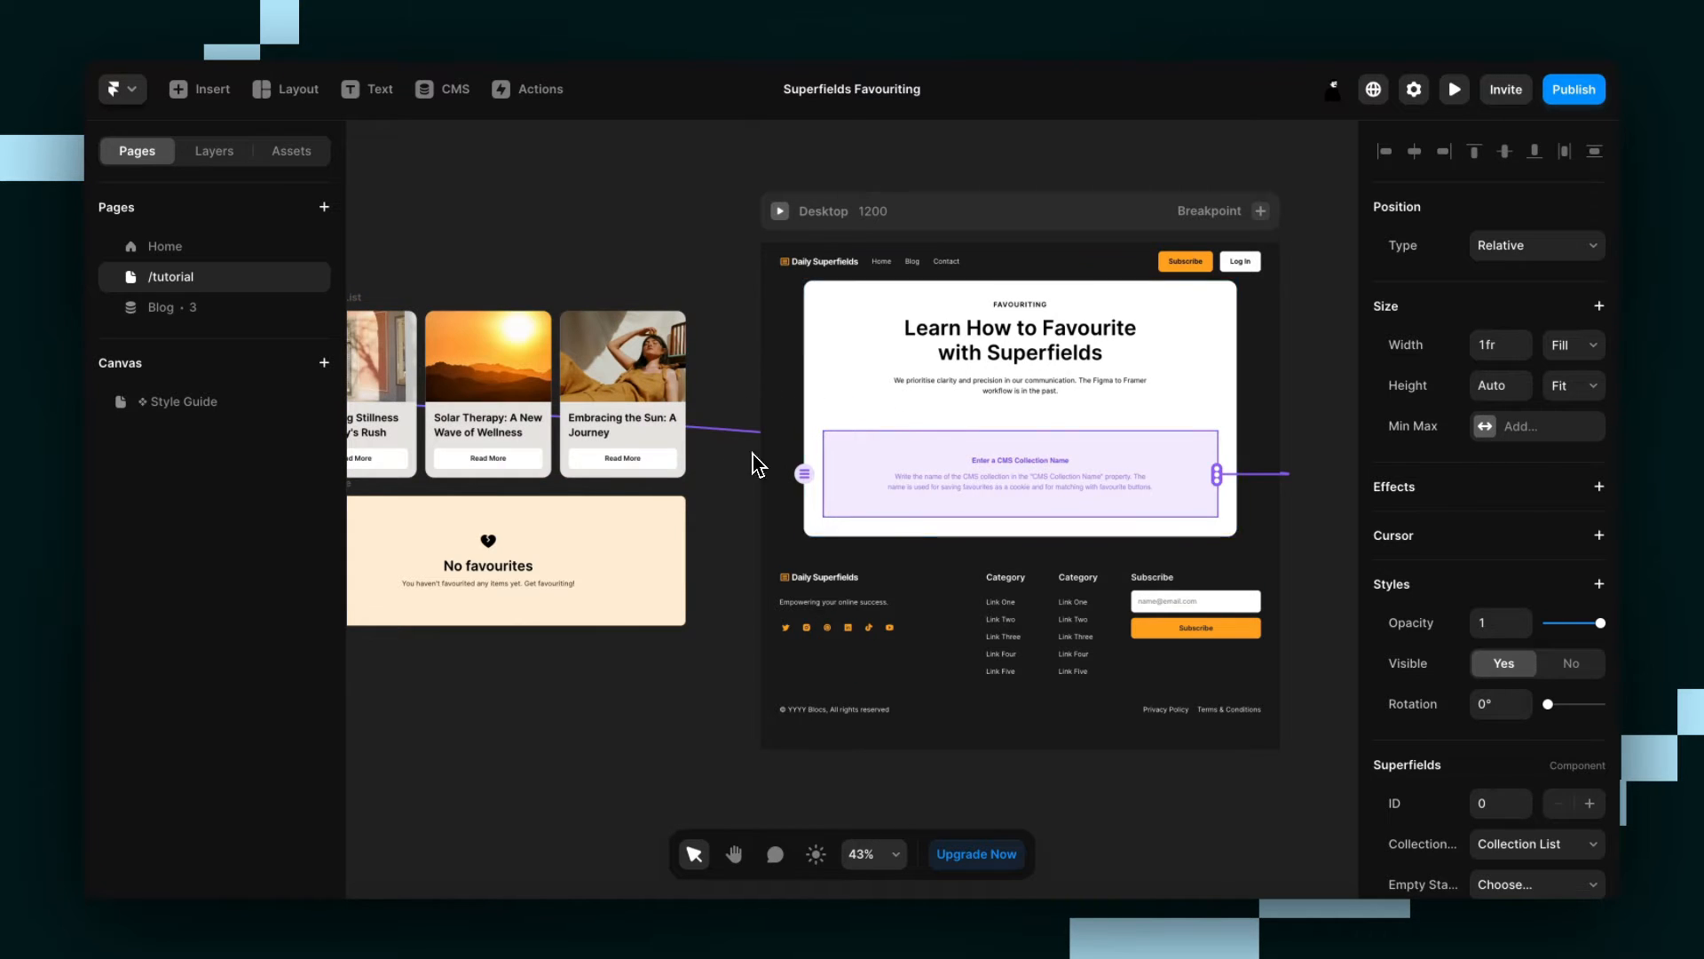
# Look up the collection's name in the CMS and set the Superfields component's CMS collection name to Blog.
pyautogui.scroll(-6, 1487, 777)
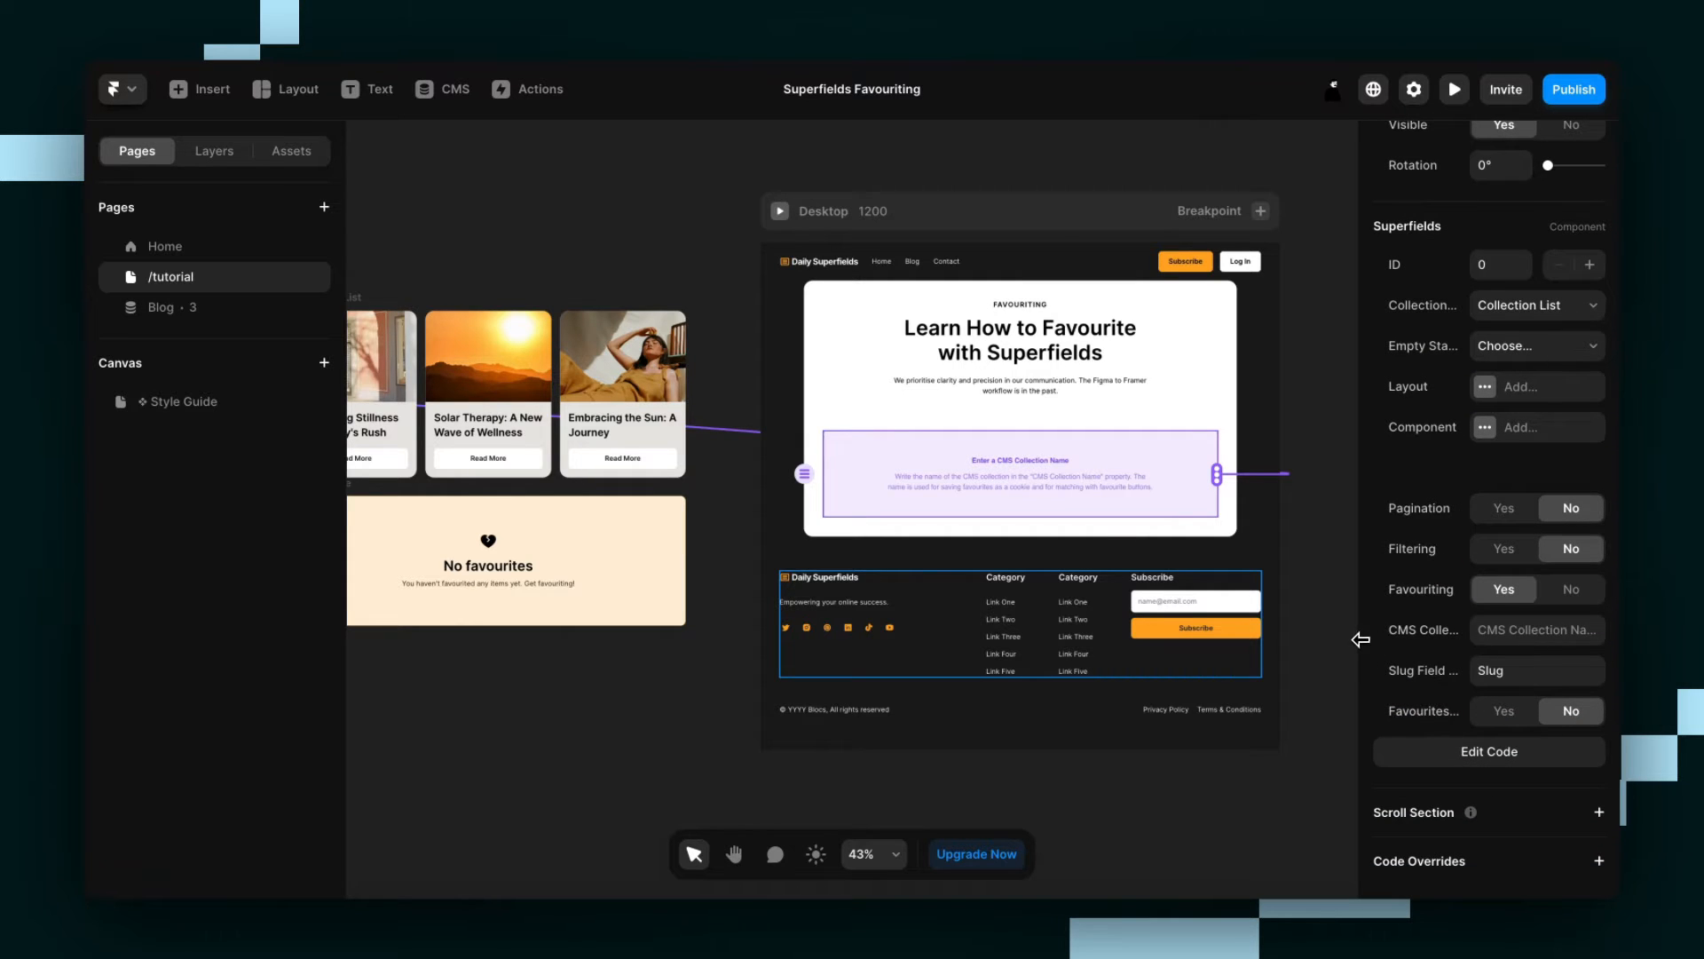
pyautogui.moveTo(1360, 639)
pyautogui.mouseDown()
pyautogui.moveTo(1215, 646)
pyautogui.moveTo(1358, 621)
pyautogui.mouseUp()
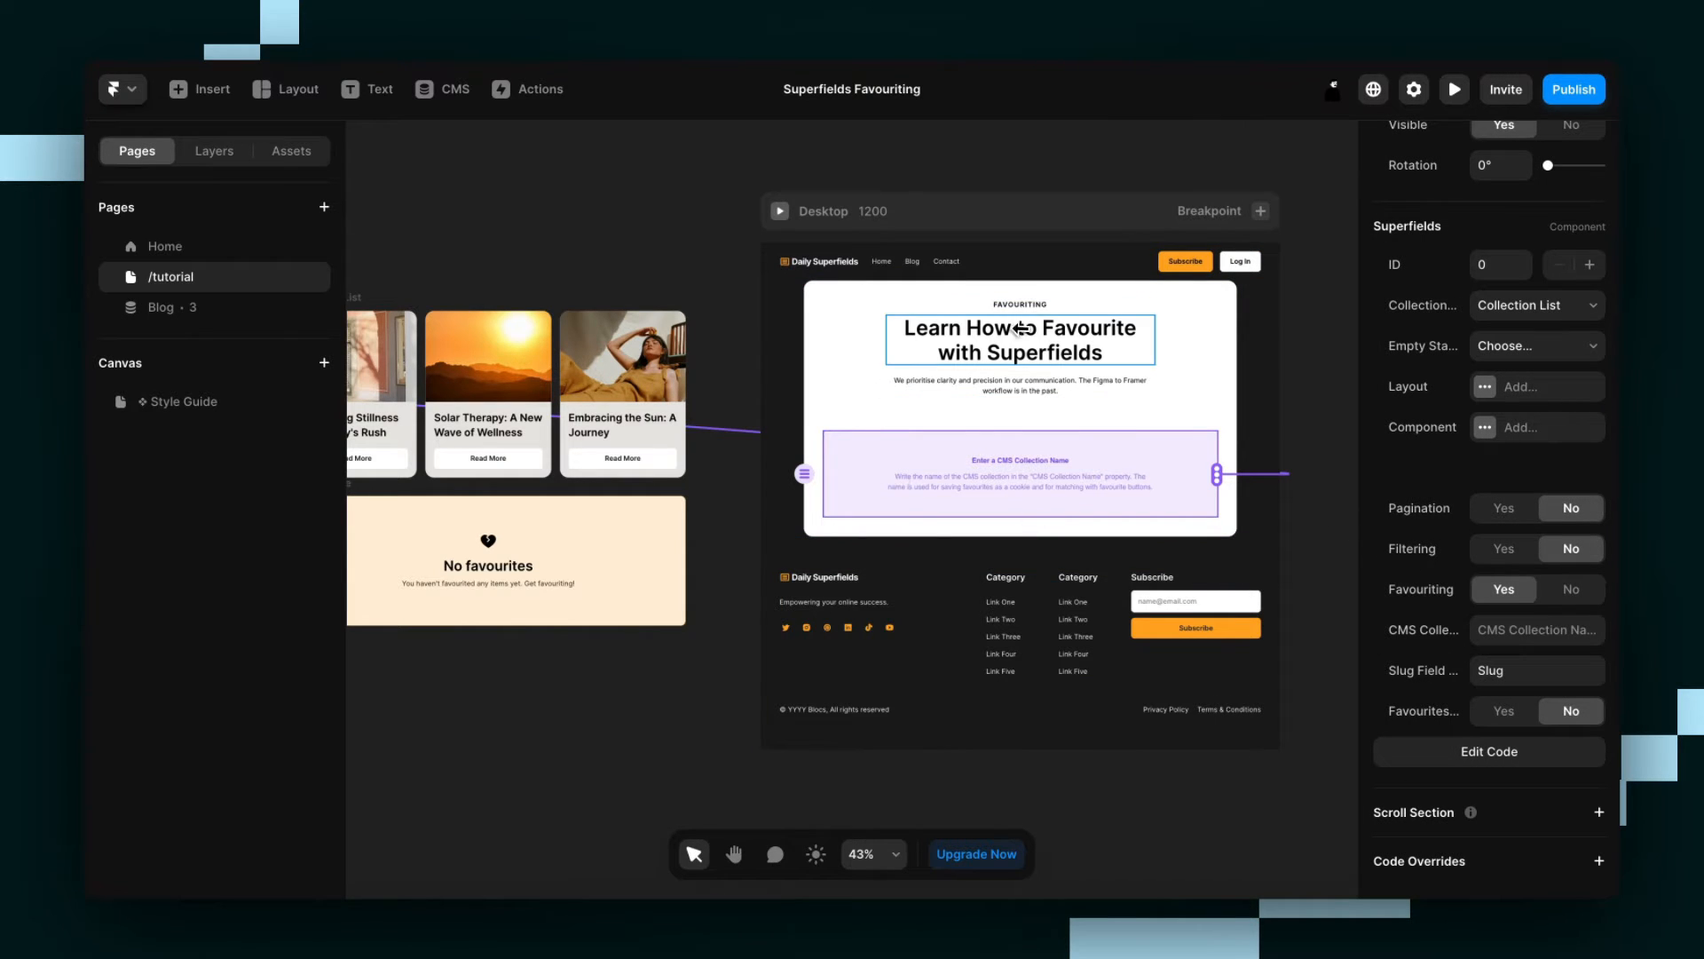
pyautogui.click(448, 88)
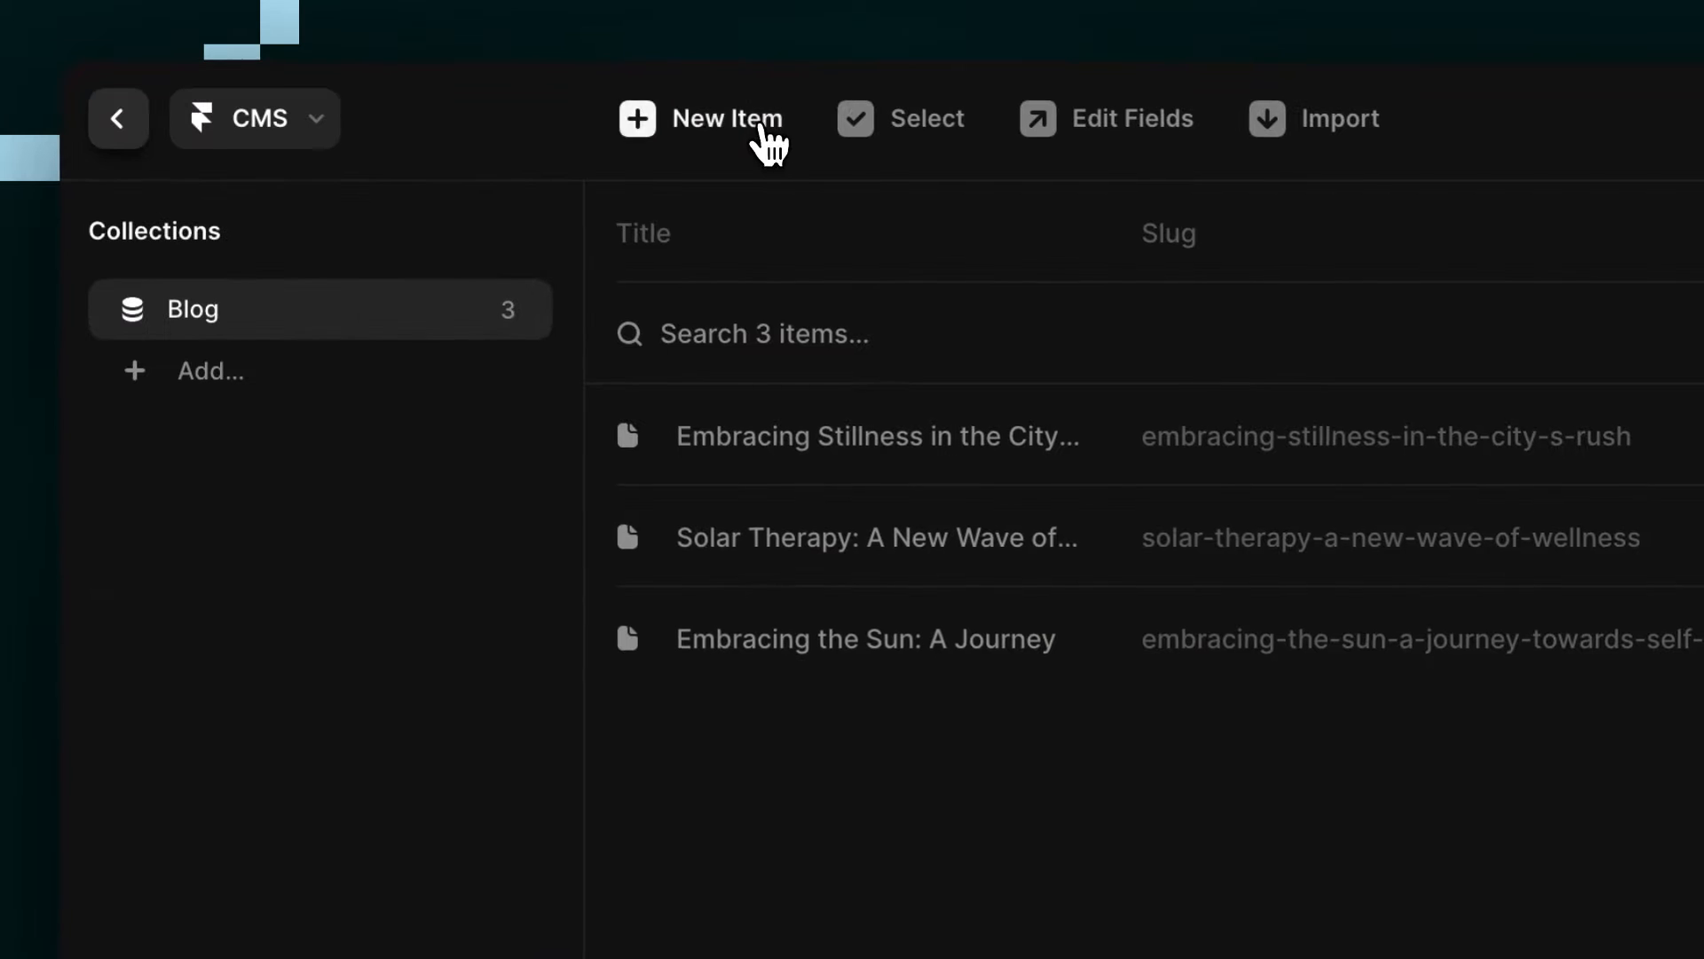
pyautogui.moveTo(161, 311)
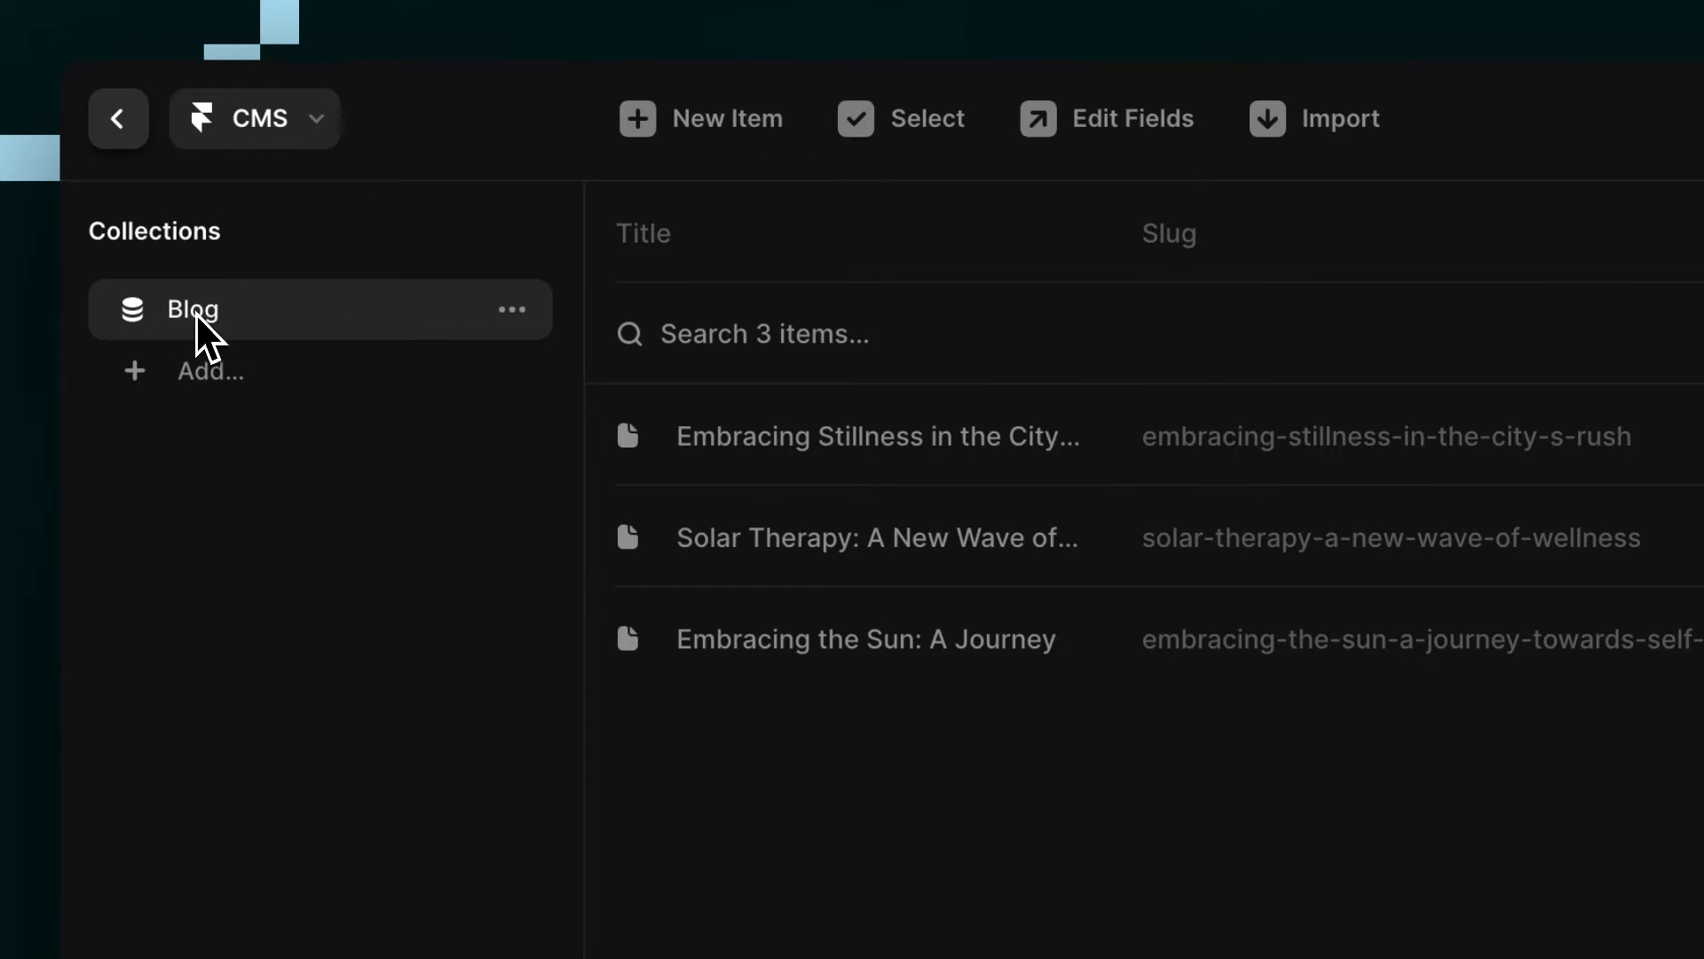
pyautogui.click(118, 118)
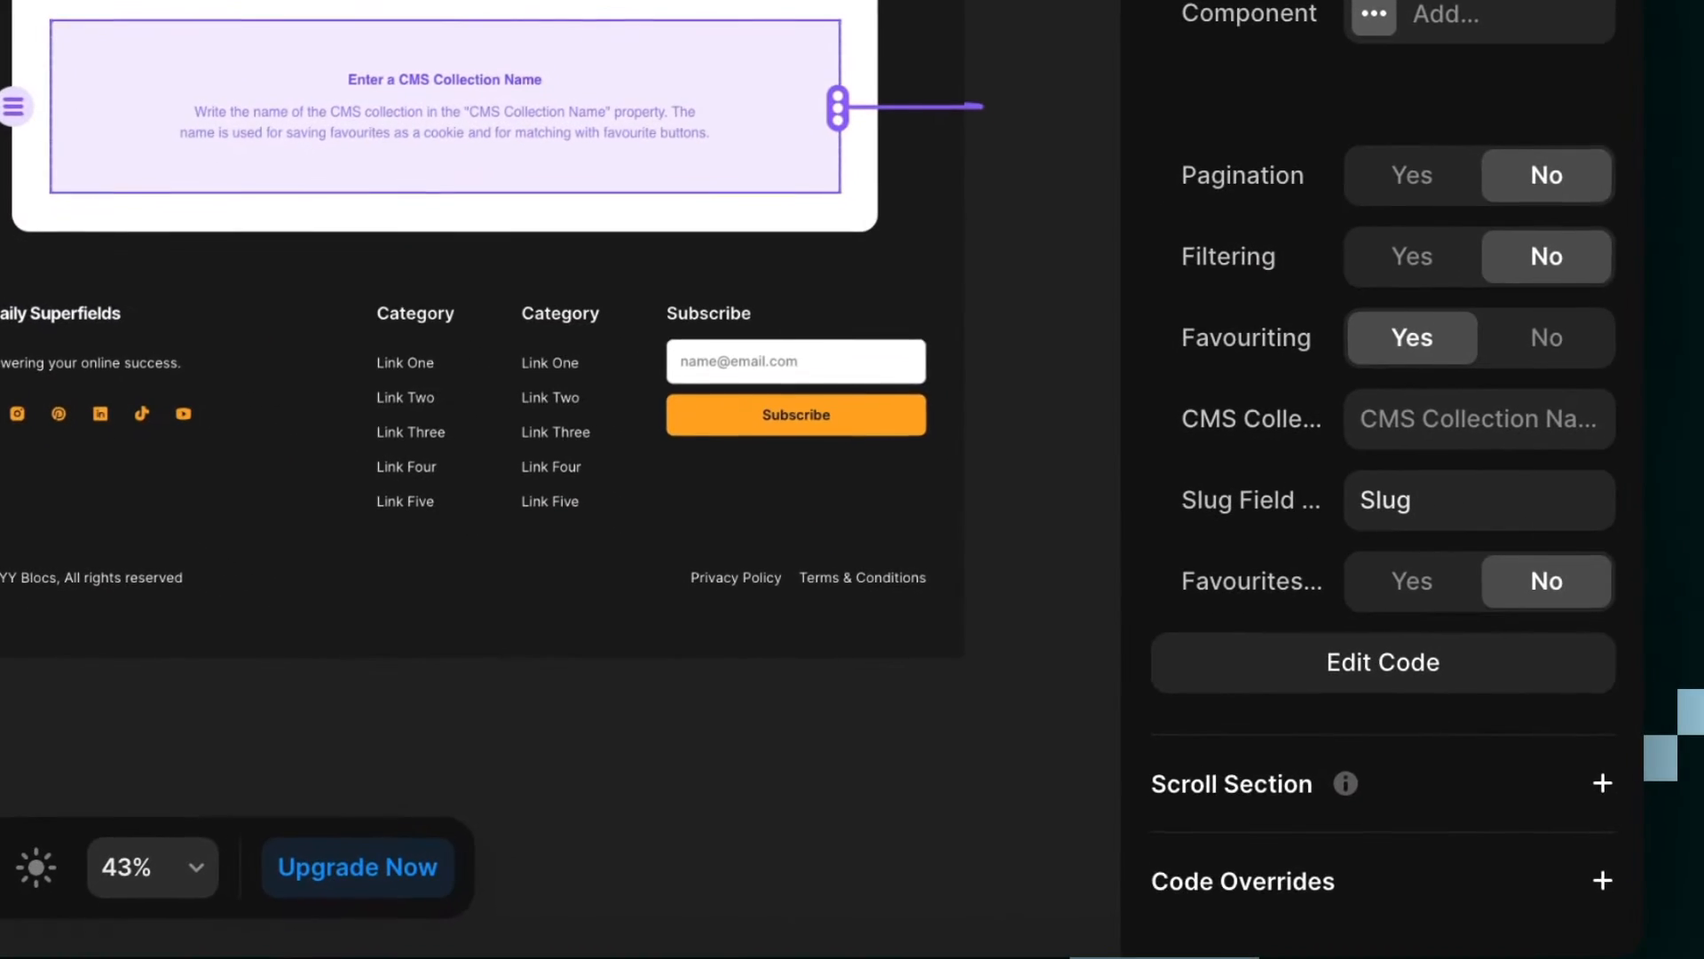
pyautogui.click(1482, 425)
pyautogui.write('Blog')
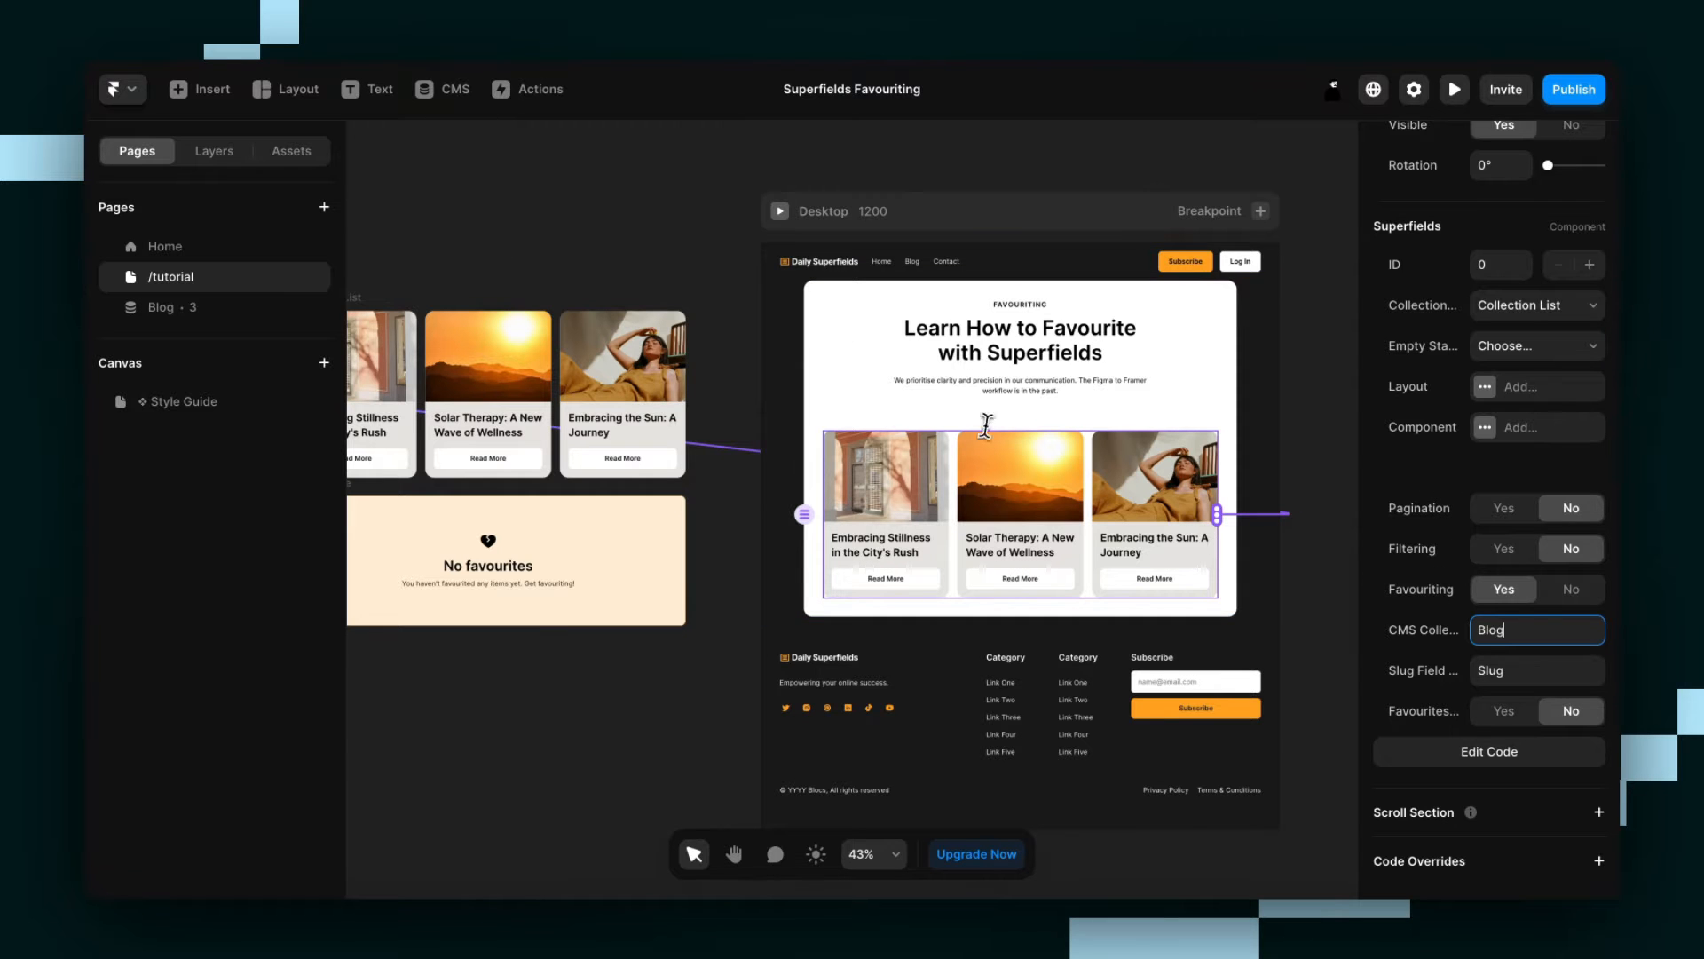
# Check the name of the slug field in the Blog collection's field settings and return to the page.
pyautogui.click(448, 89)
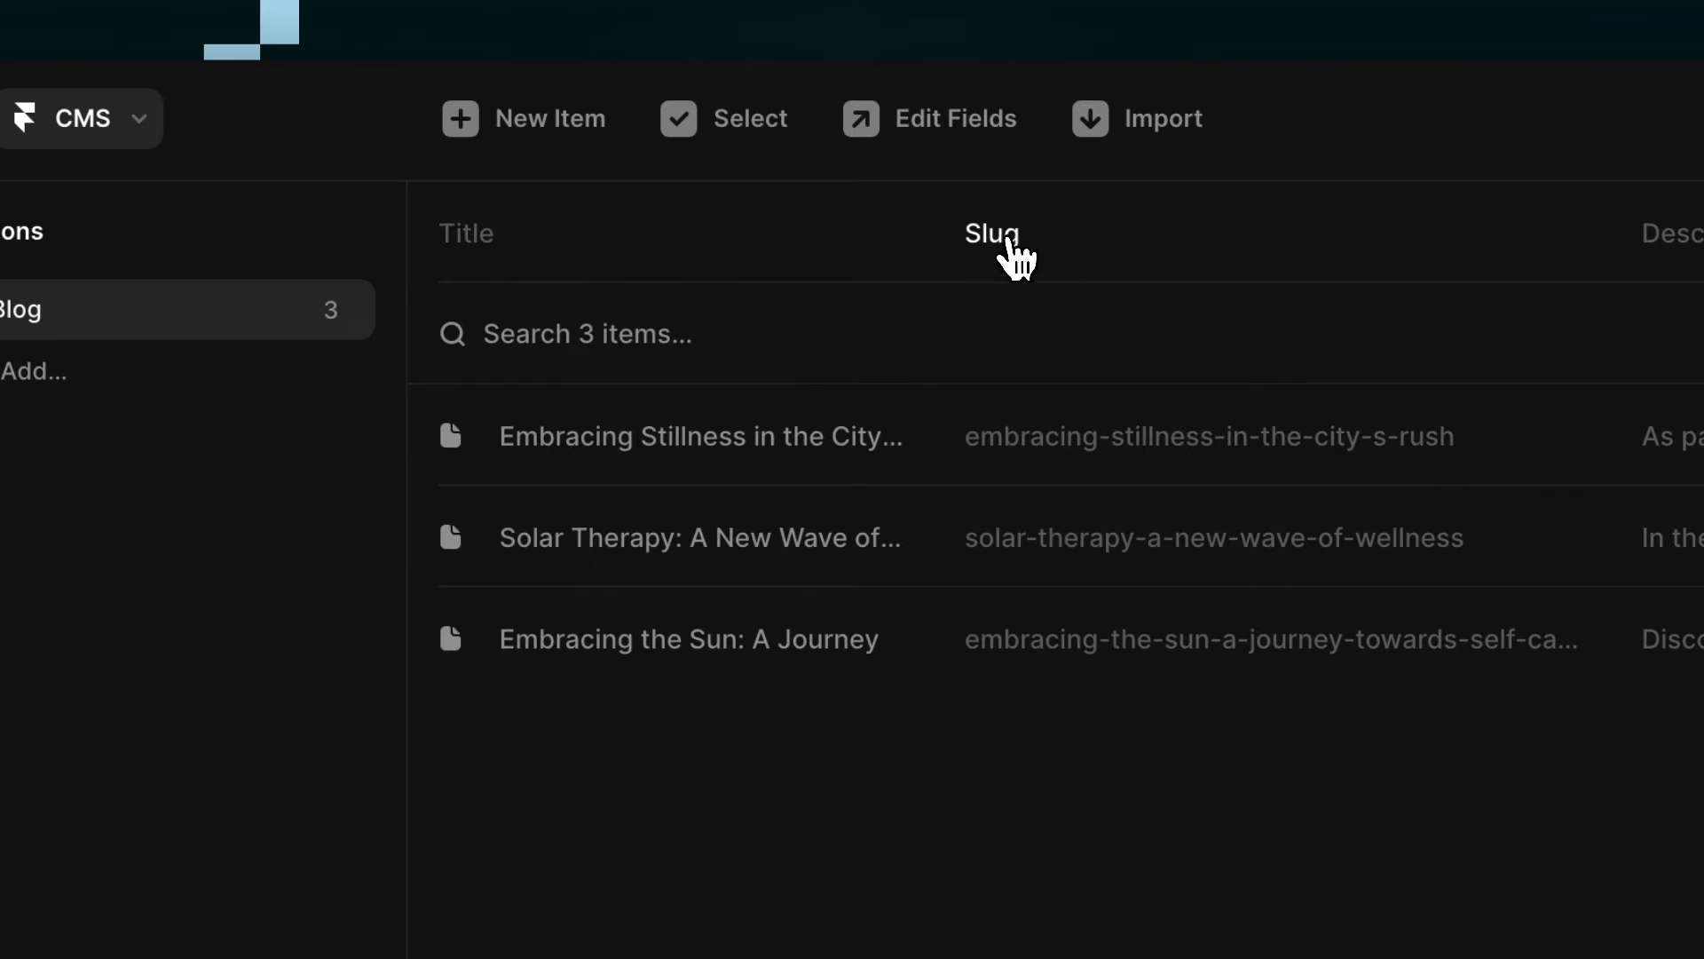
pyautogui.click(998, 236)
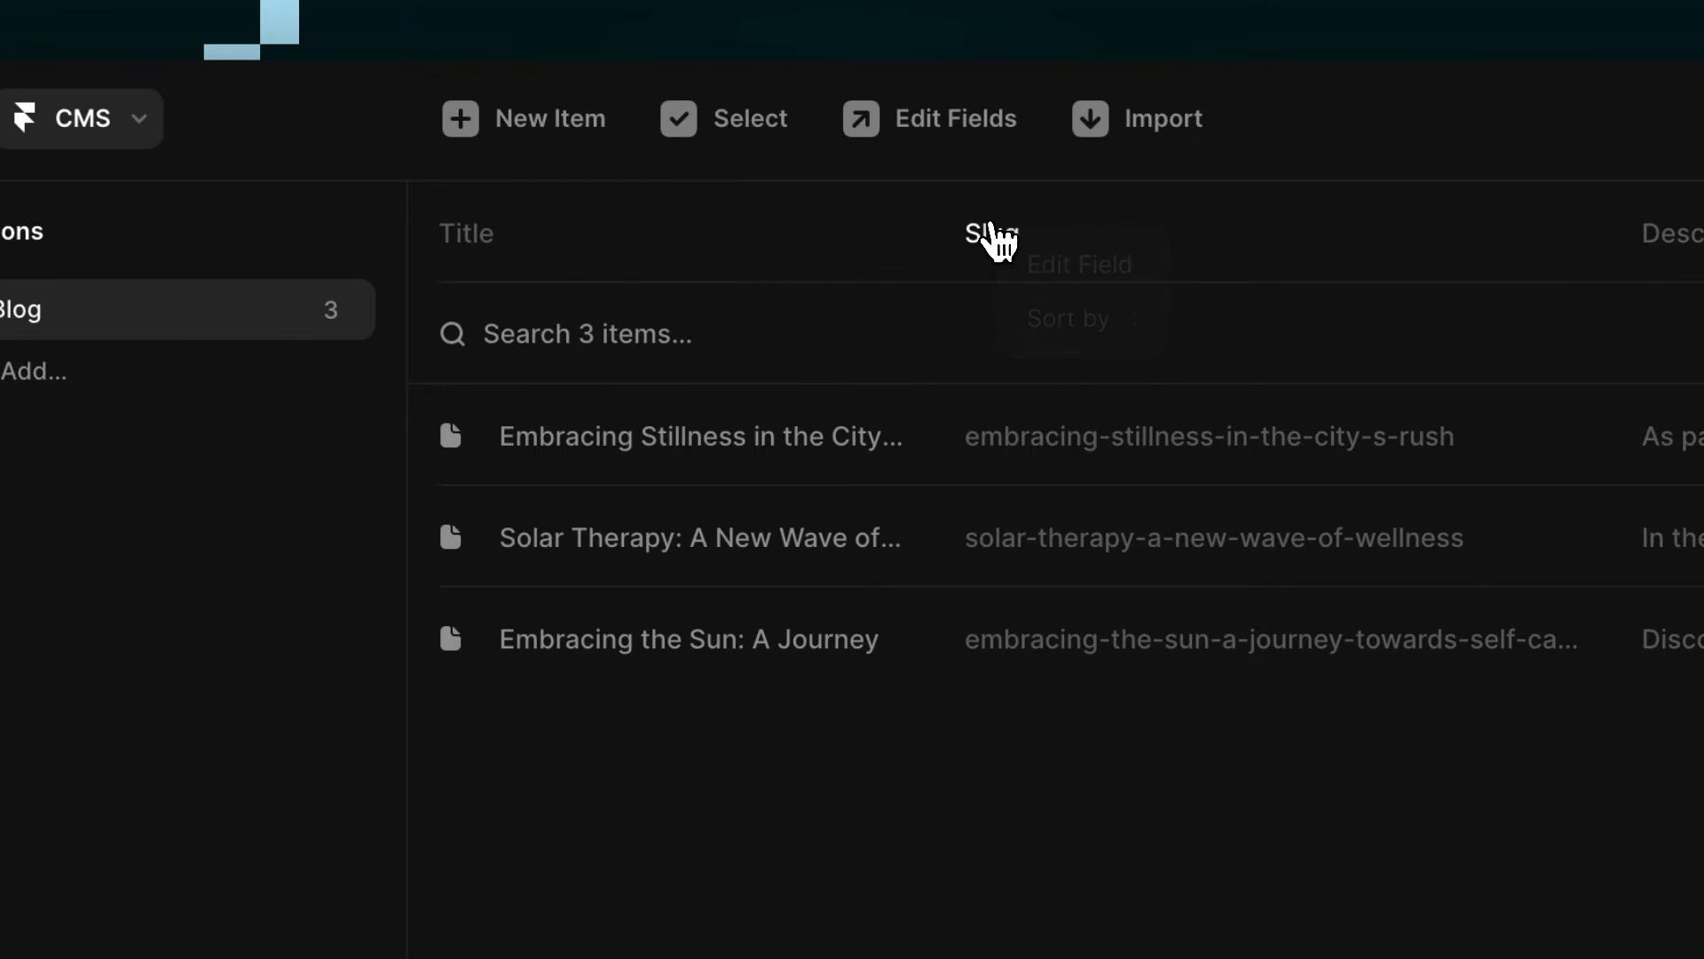
pyautogui.click(939, 133)
pyautogui.click(538, 417)
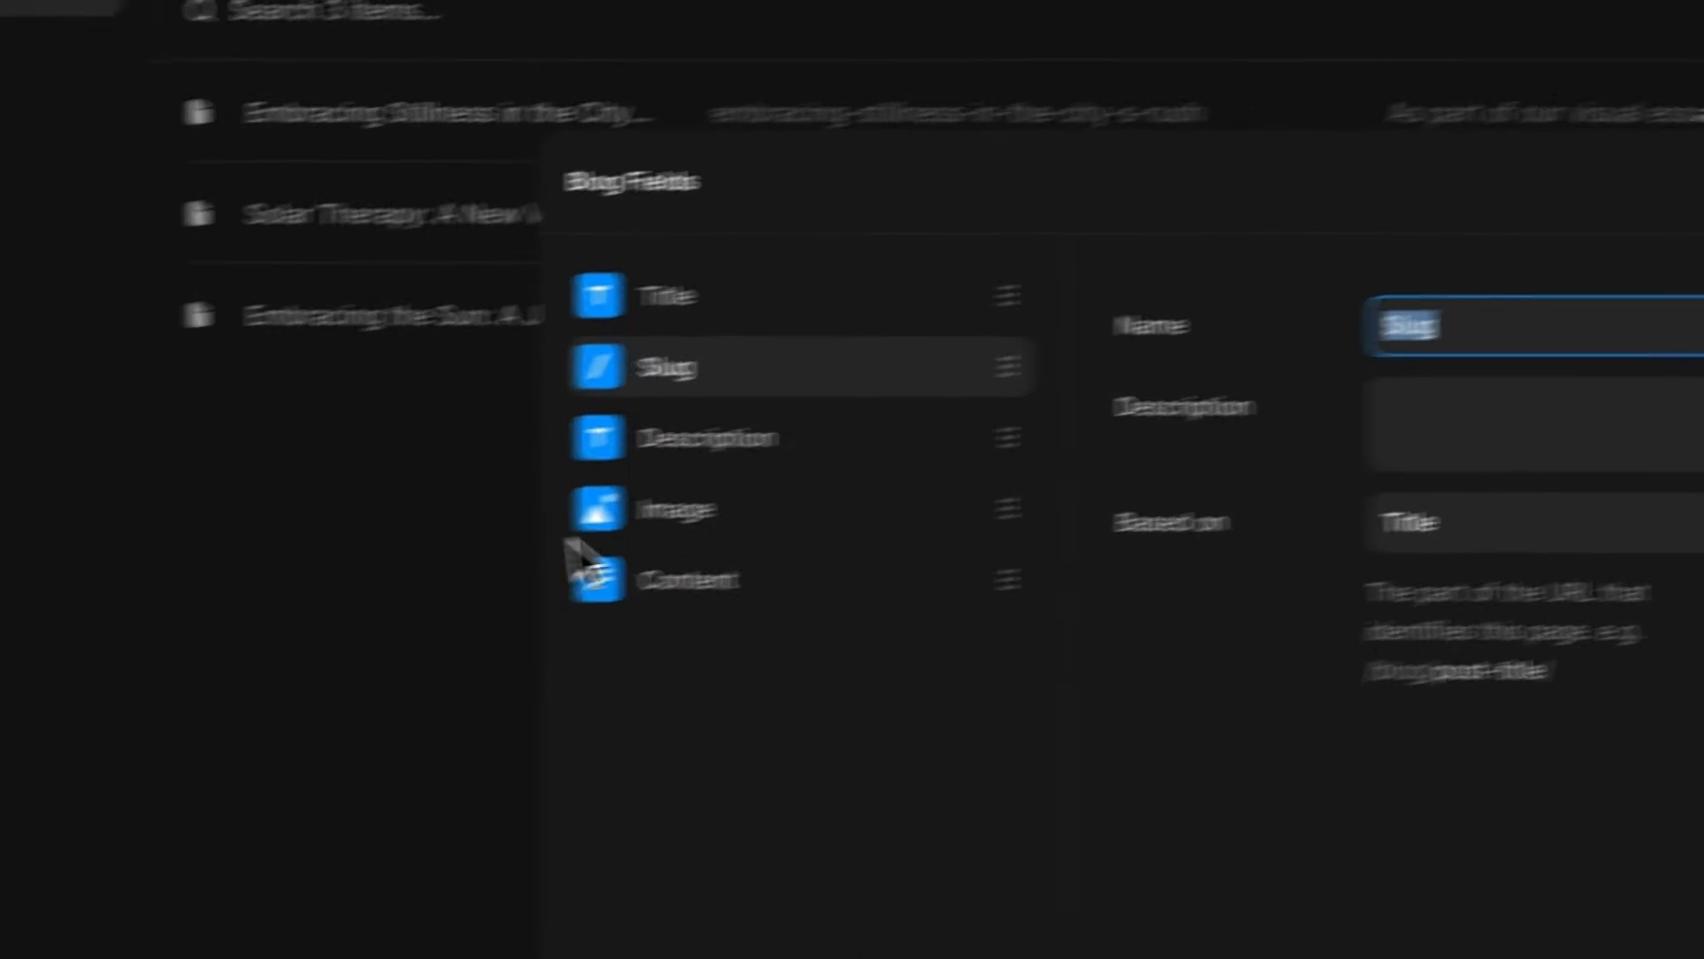
pyautogui.click(68, 515)
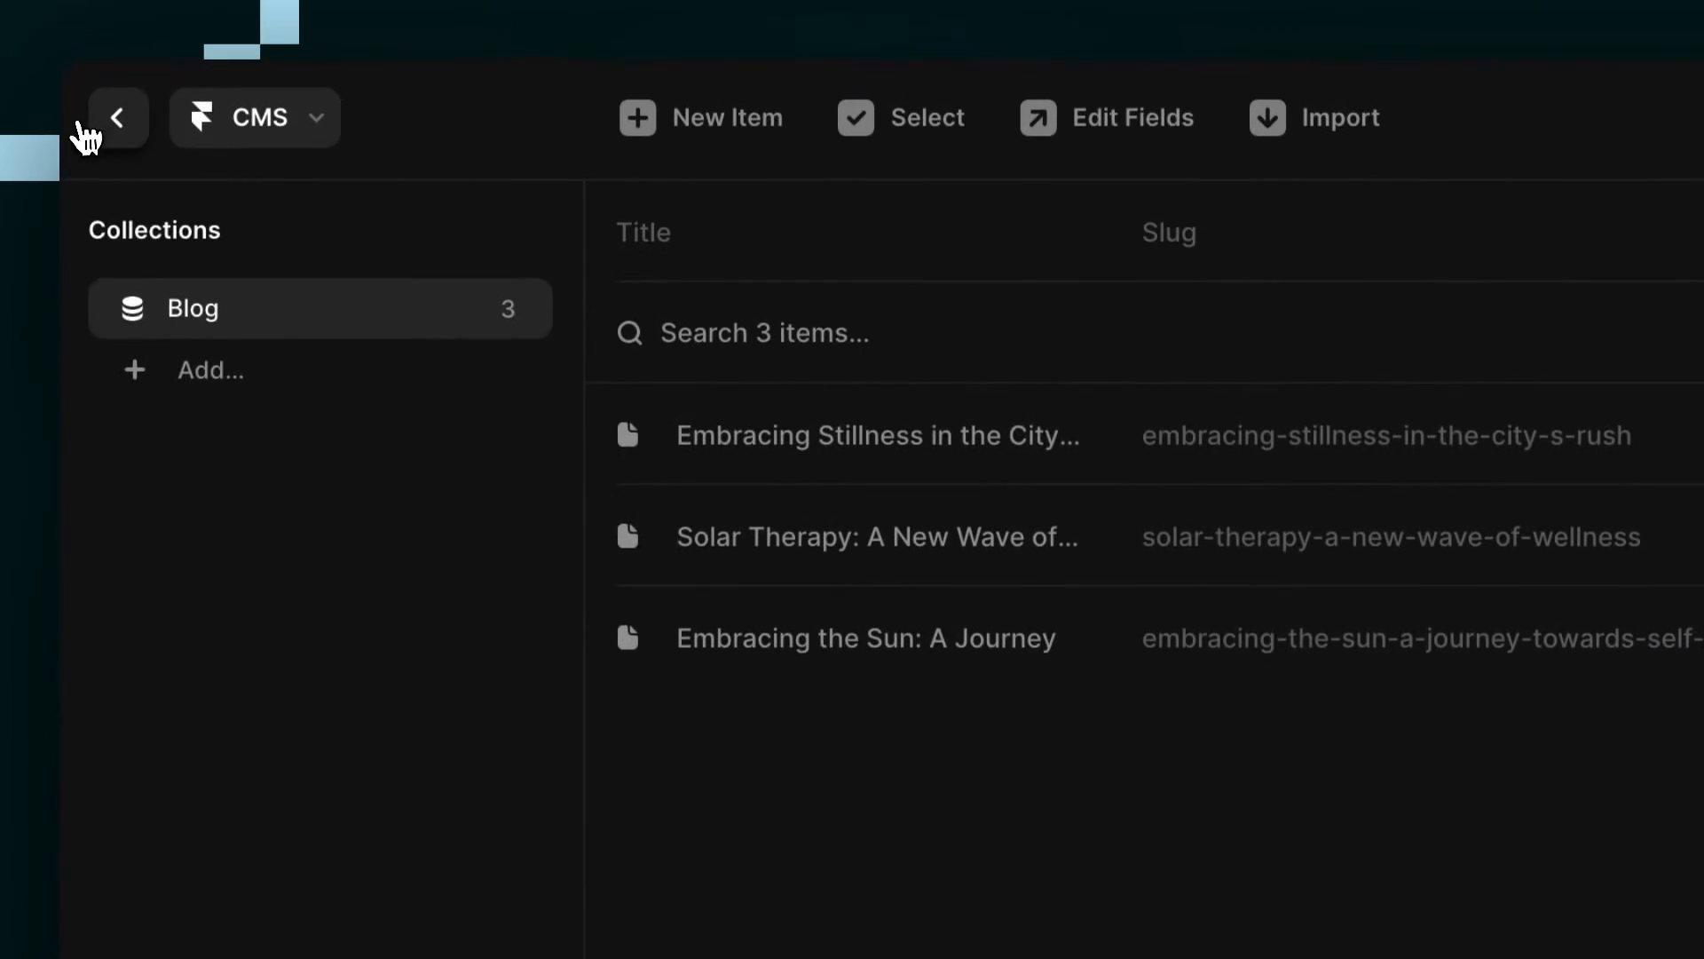
pyautogui.click(111, 119)
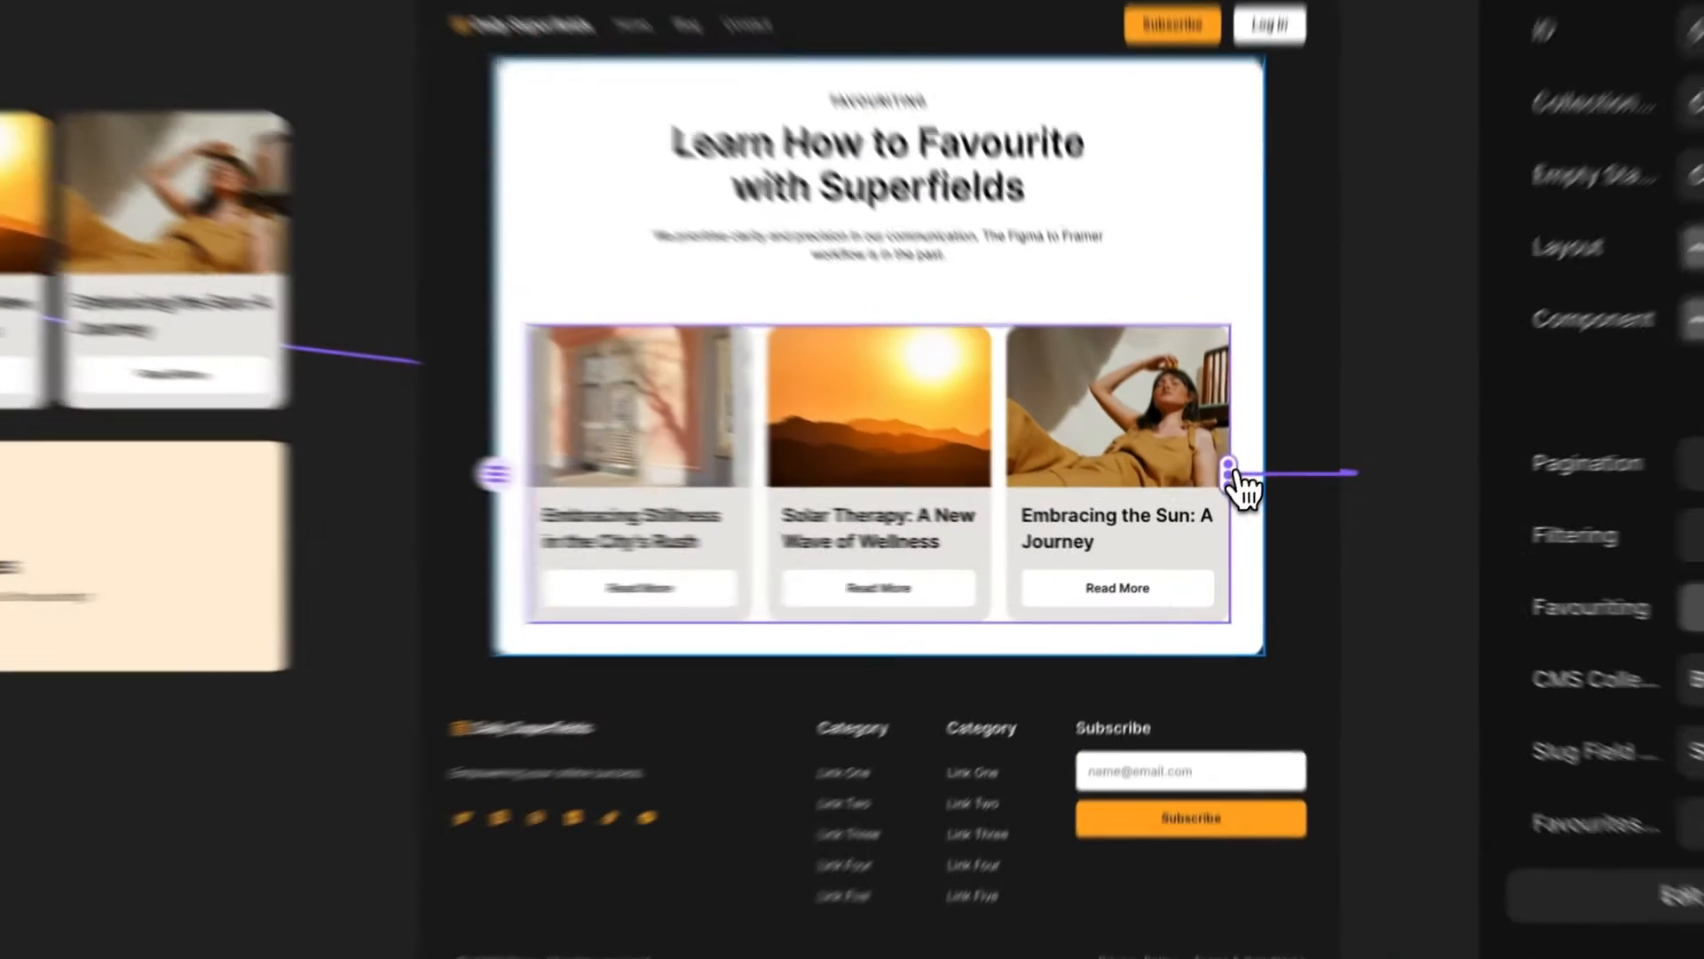
# Connect the Superfields component on the page to the Empty State frame.
pyautogui.moveTo(1217, 513); pyautogui.dragTo(677, 542)
pyautogui.moveTo(510, 549); pyautogui.dragTo(512, 550)
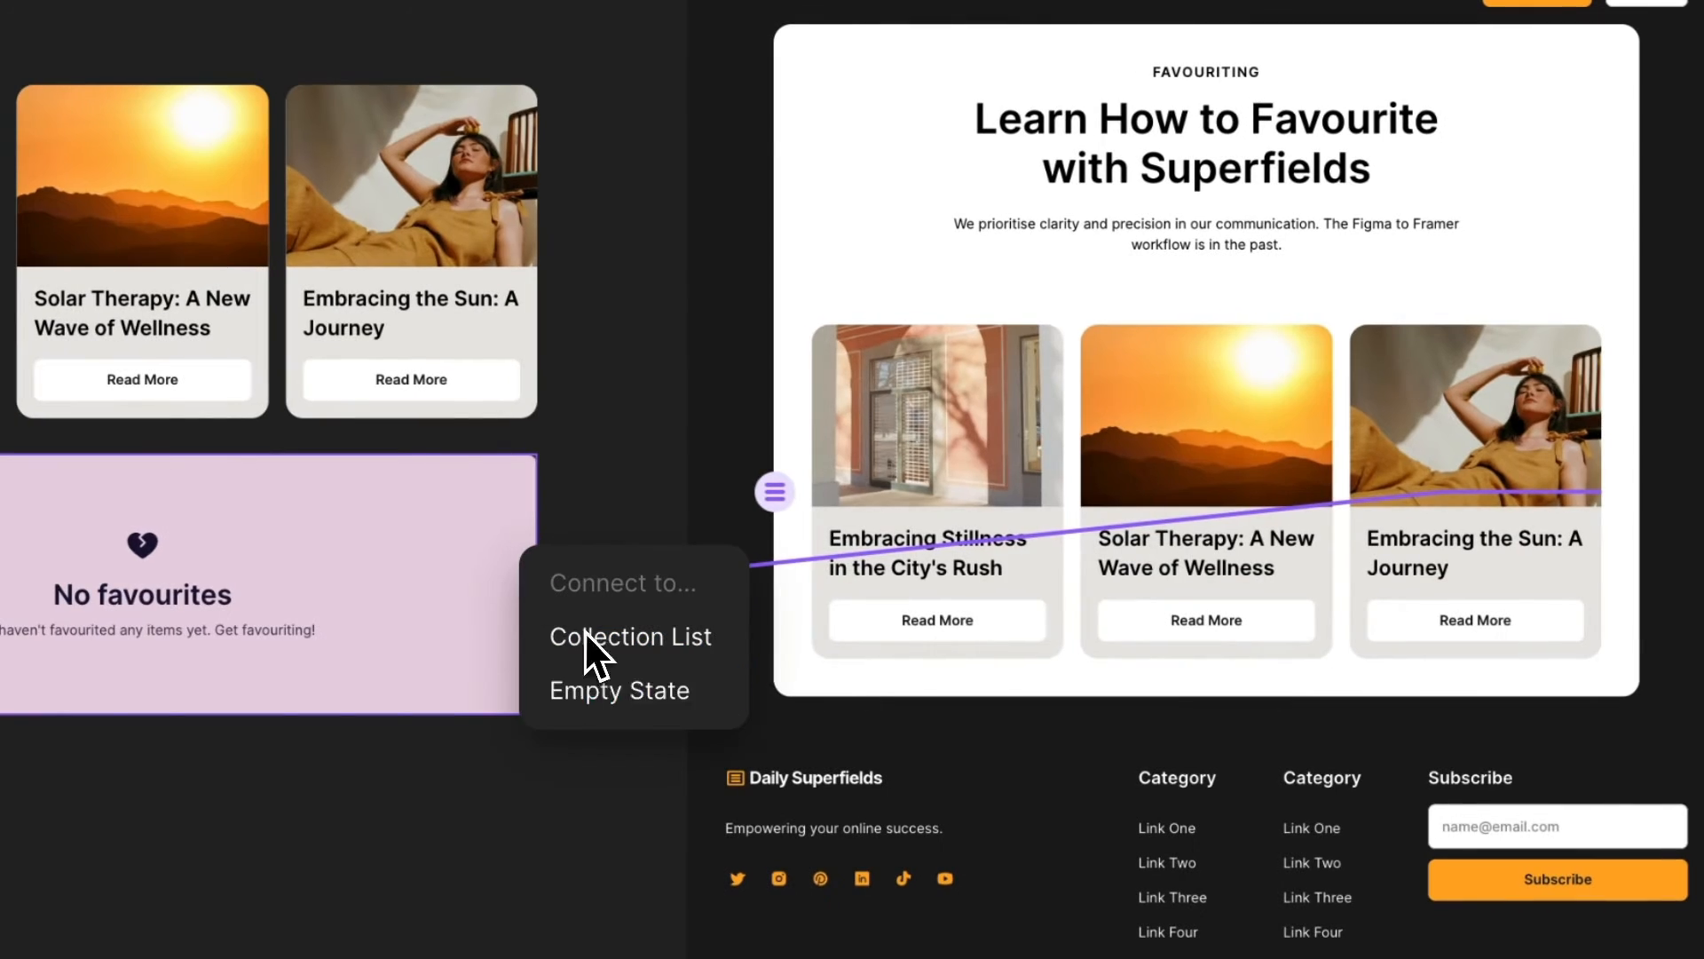
pyautogui.click(669, 698)
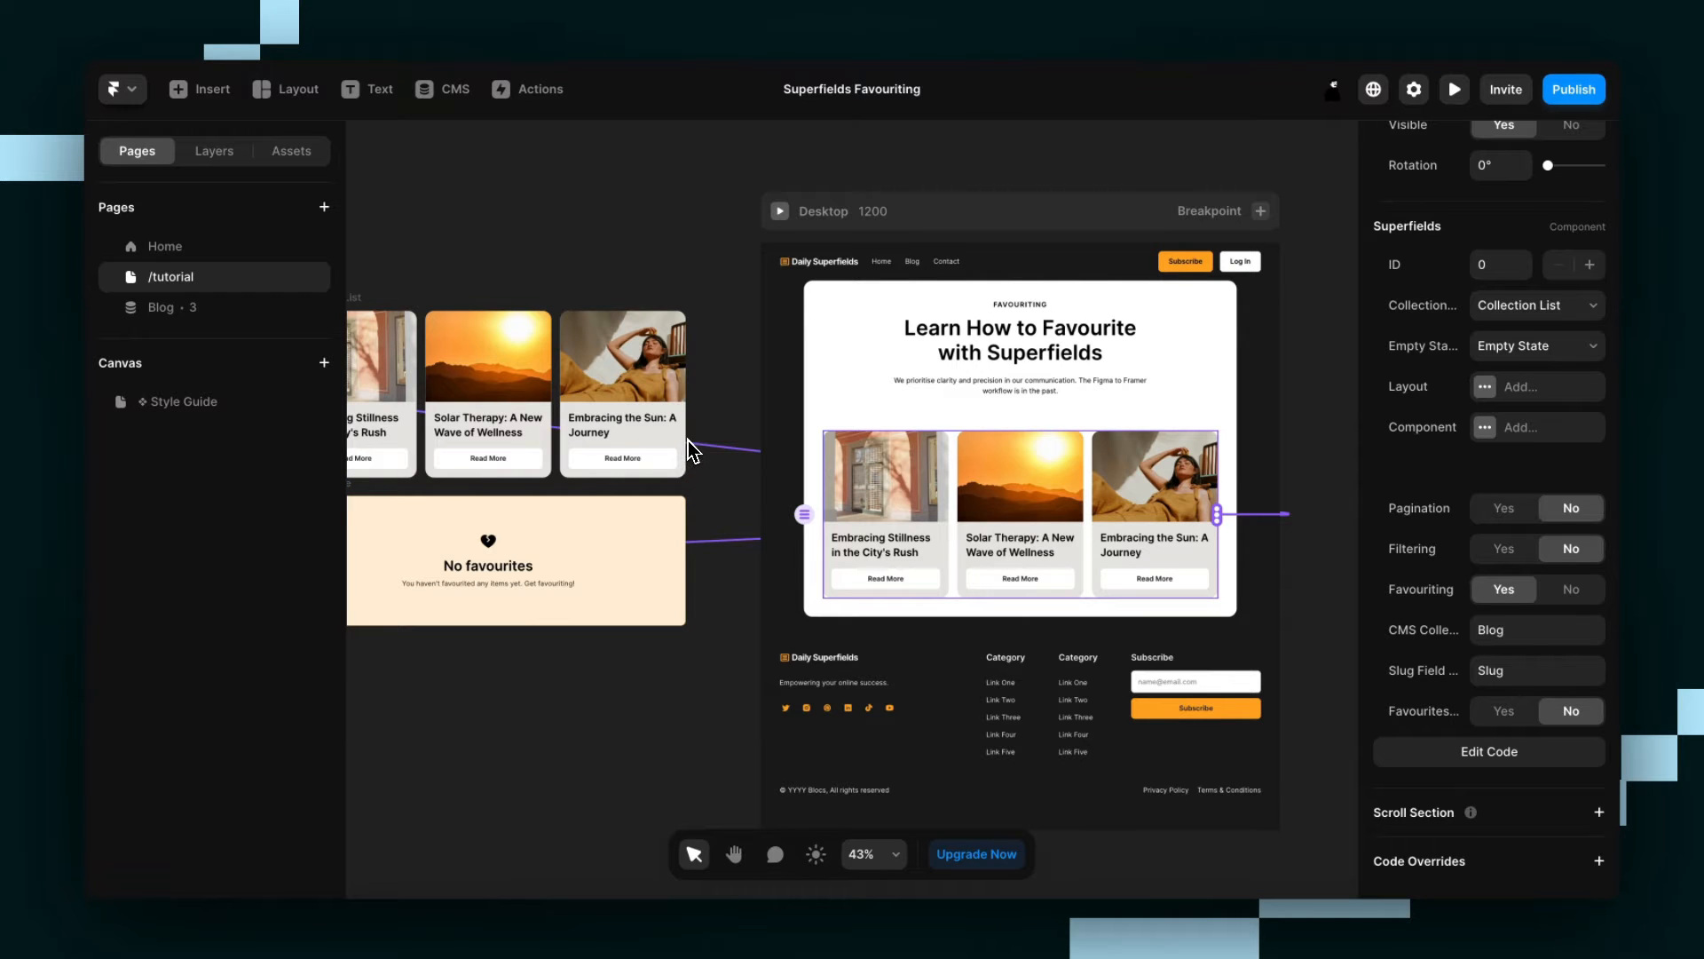
# Copy the Favourite Button component from the Superfields website and paste it into the first card's image in the Collection List.
pyautogui.hscroll(-5, 689, 465)
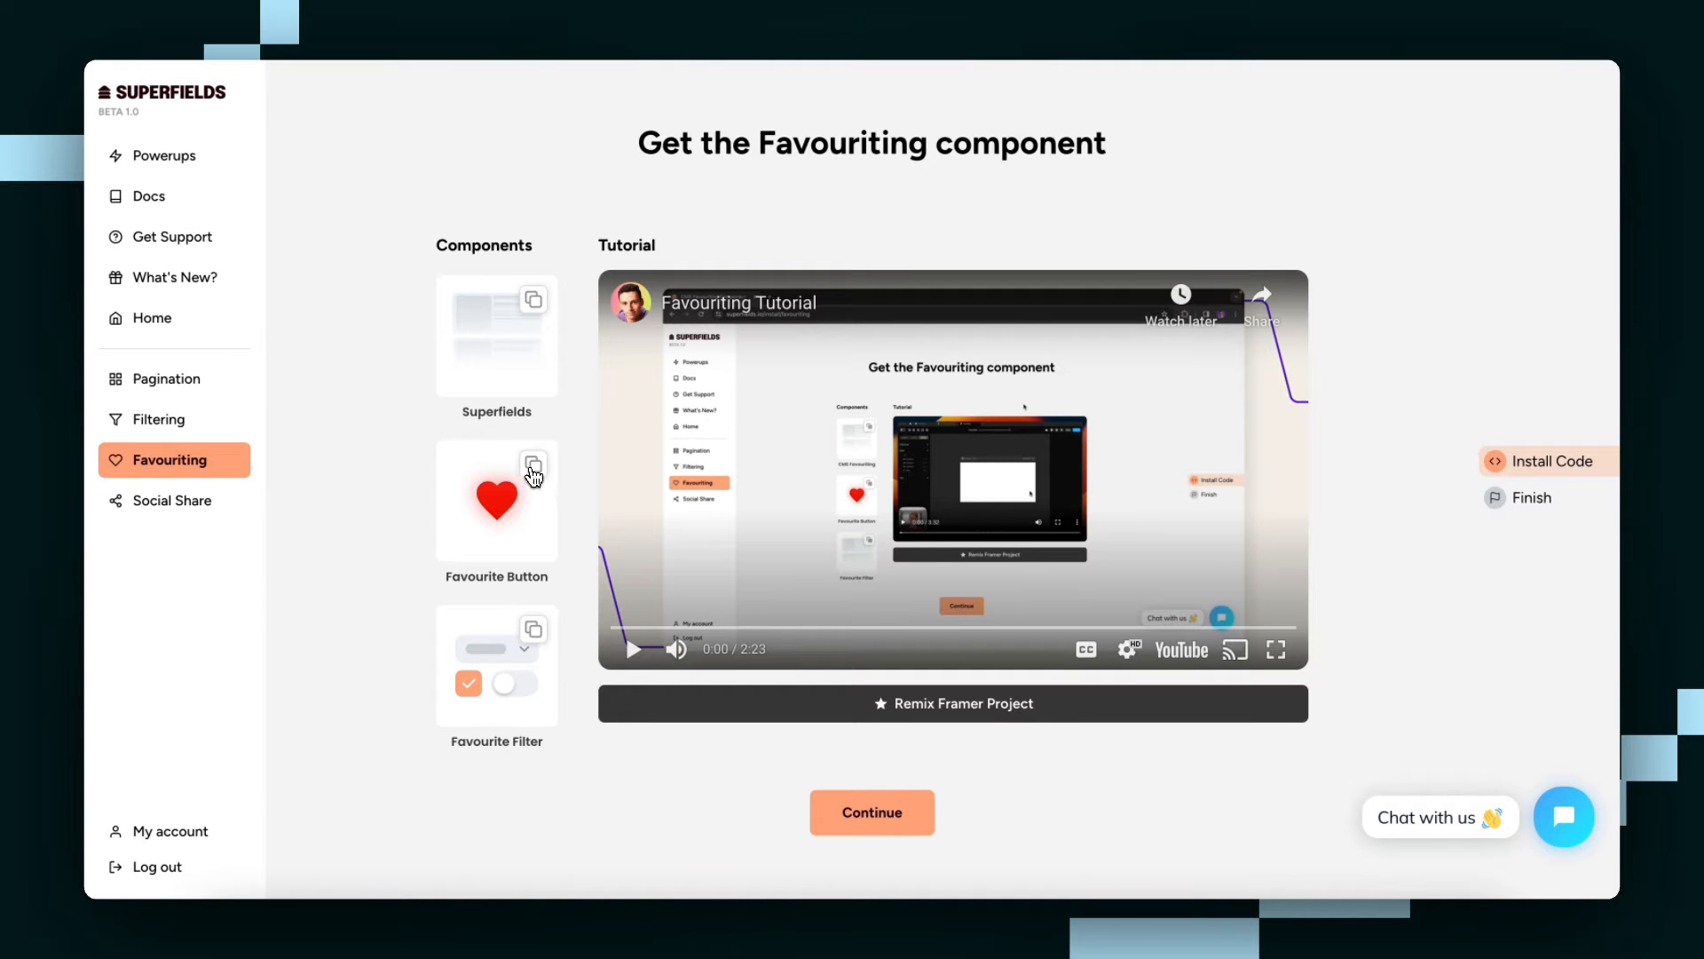
pyautogui.click(533, 477)
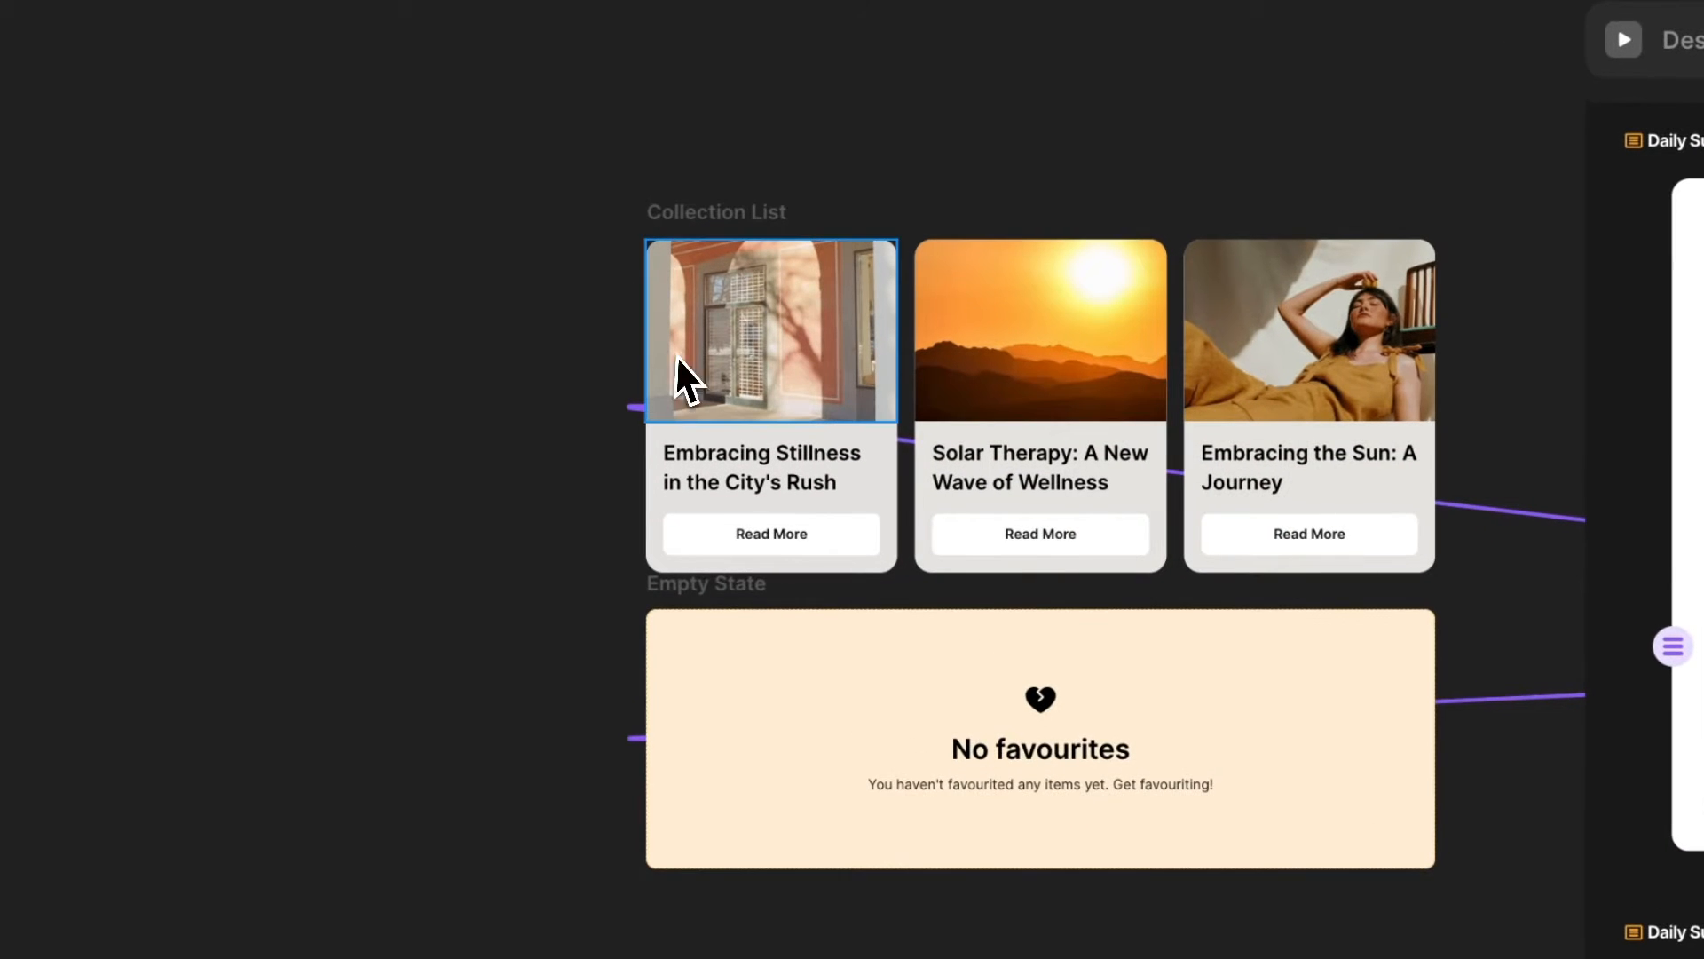
pyautogui.scroll(-2, 700, 316)
pyautogui.scroll(5, 700, 316)
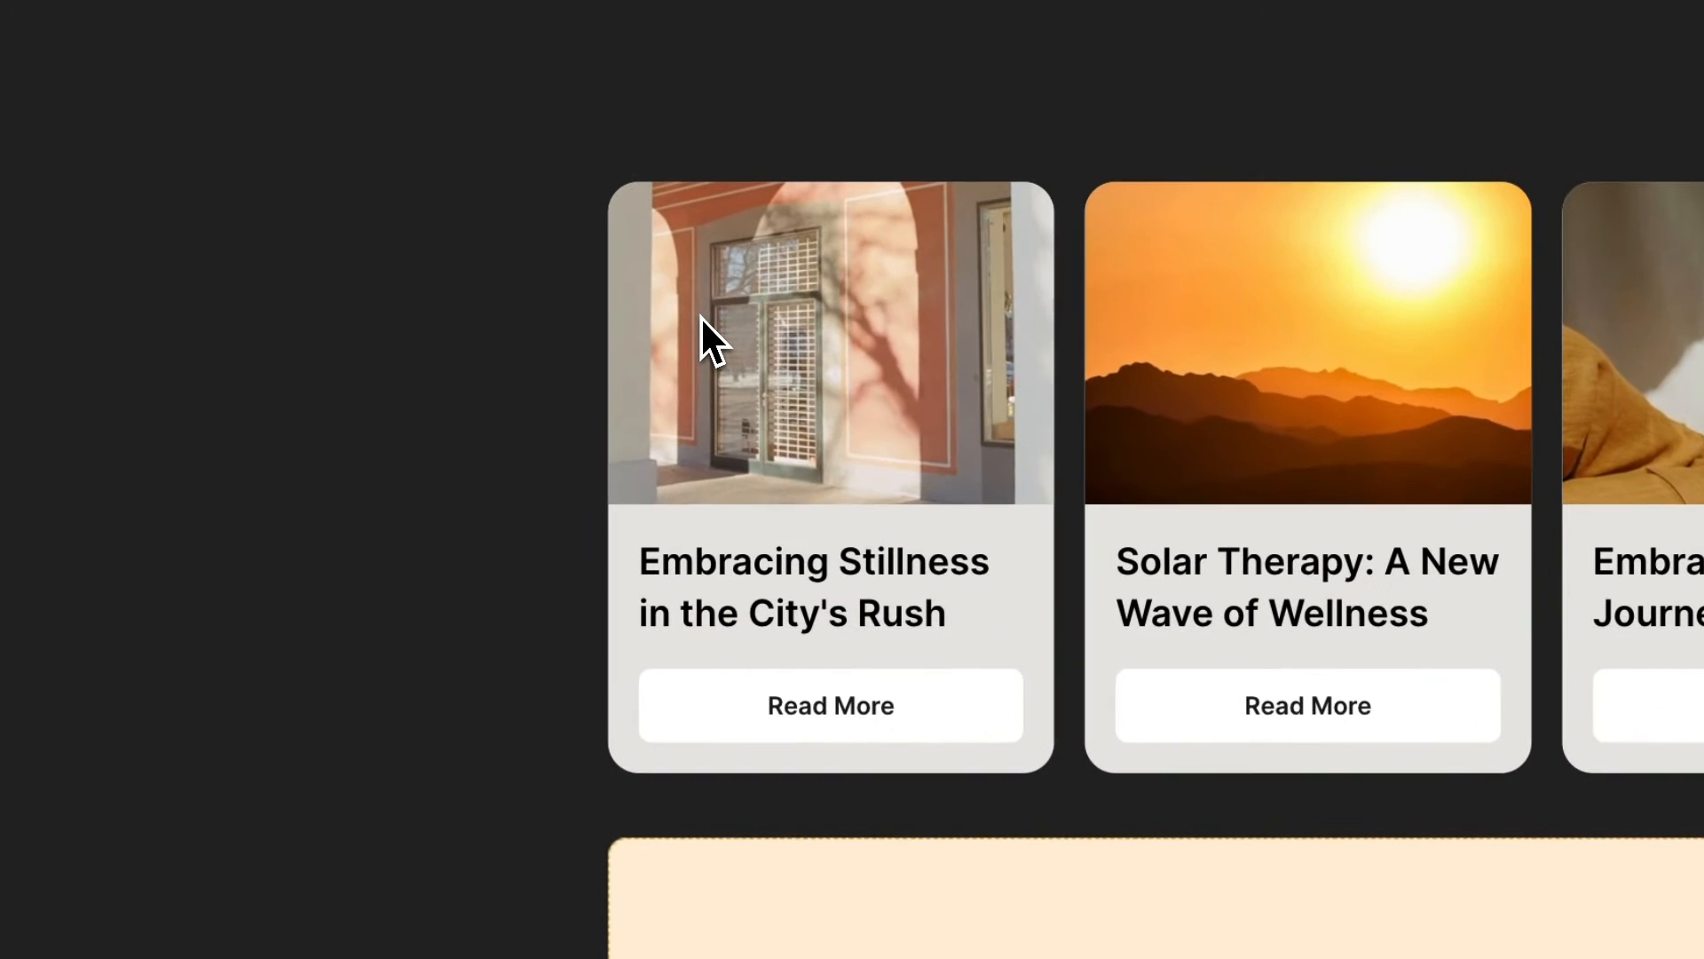
pyautogui.click(787, 309)
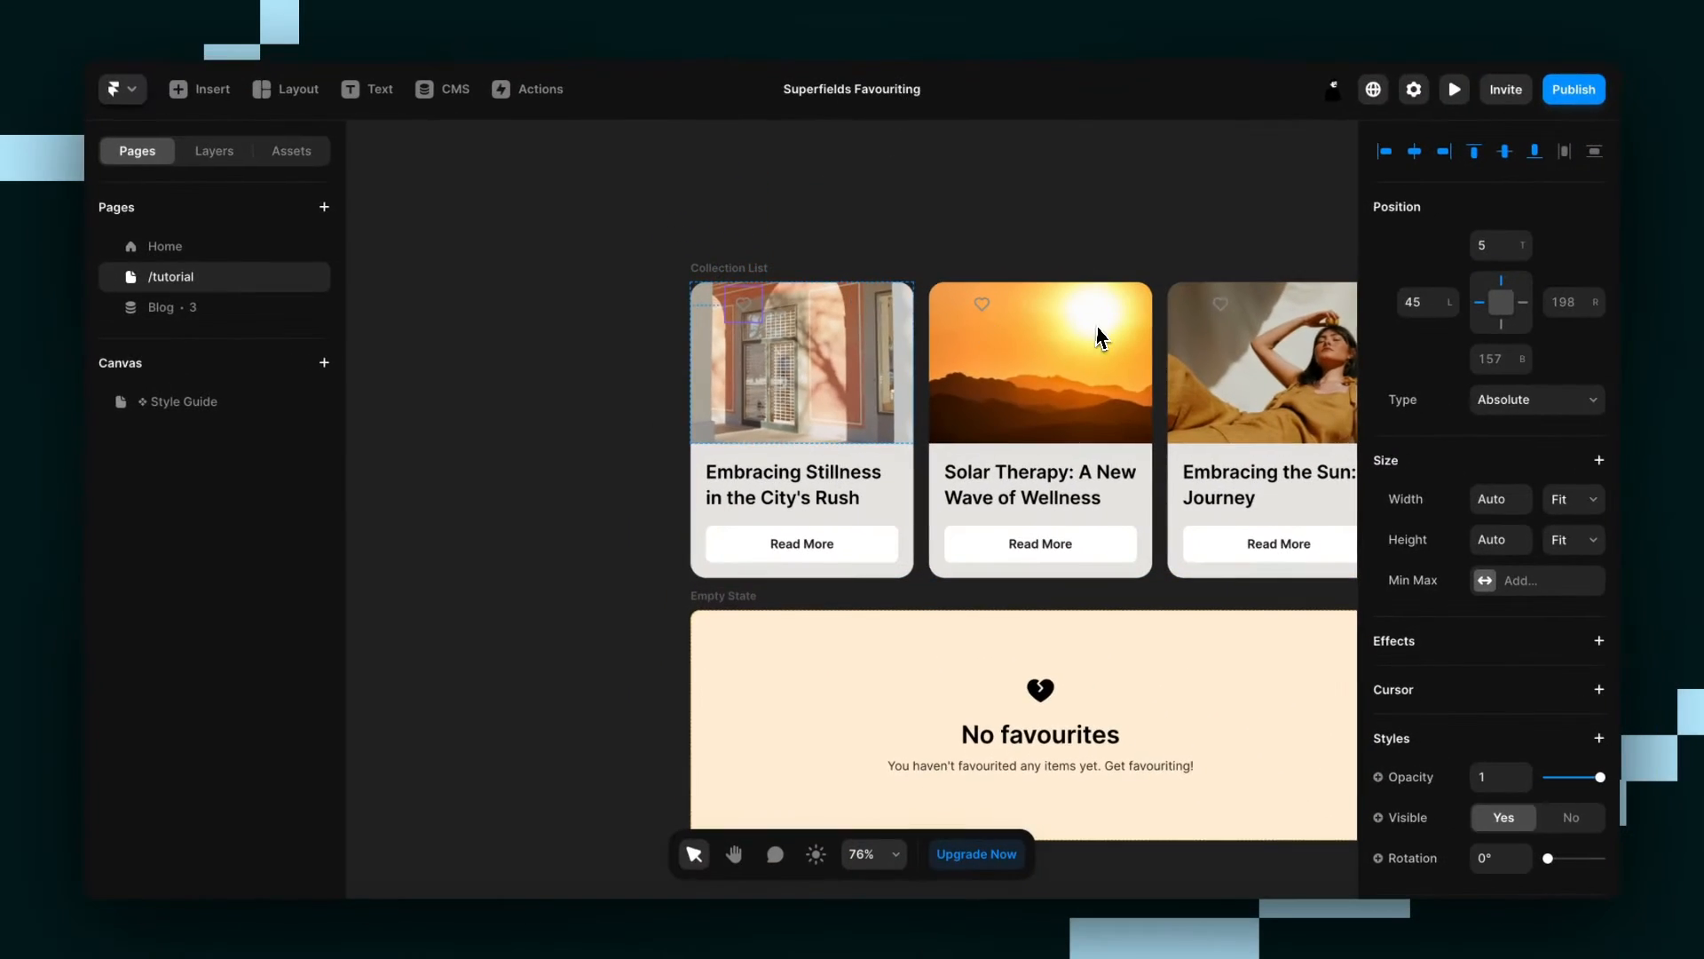
# Pin the Favourite Button 12 from the right and 12 from the top of the card image.
pyautogui.click(1576, 303)
pyautogui.write('12')
pyautogui.click(1494, 248)
pyautogui.write('12')
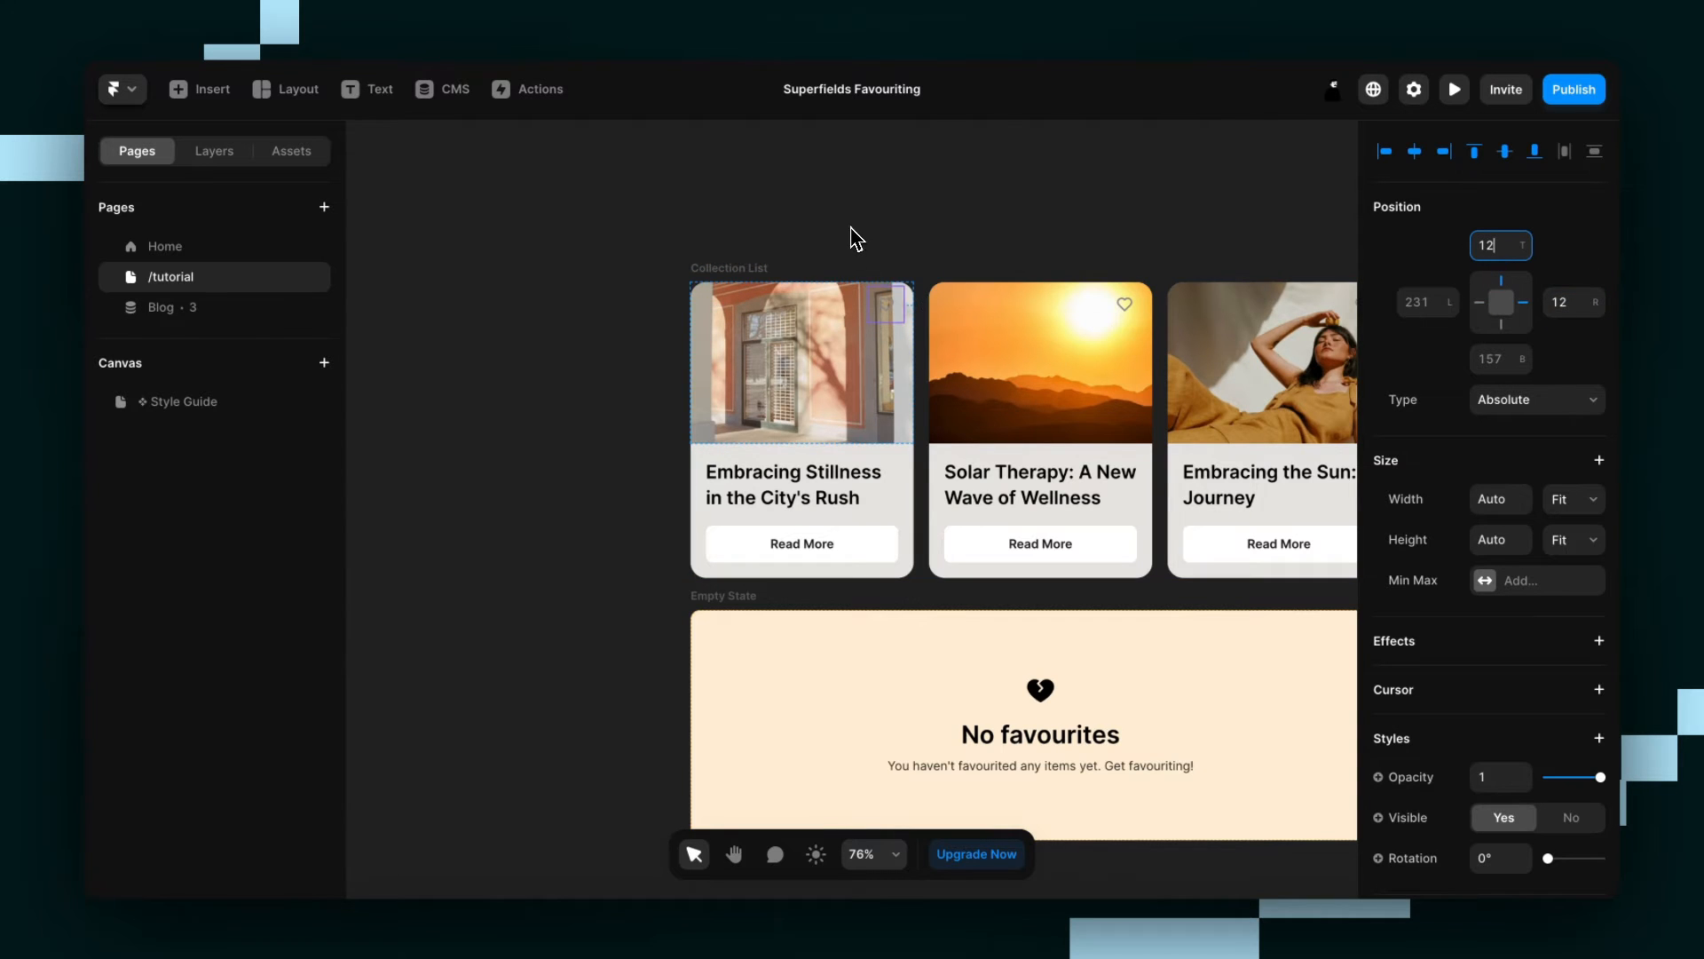
pyautogui.click(845, 227)
# Set the Favourite Button's CMS collection name to Blog and connect its Slug to the collection's Slug field.
pyautogui.scroll(3, 845, 228)
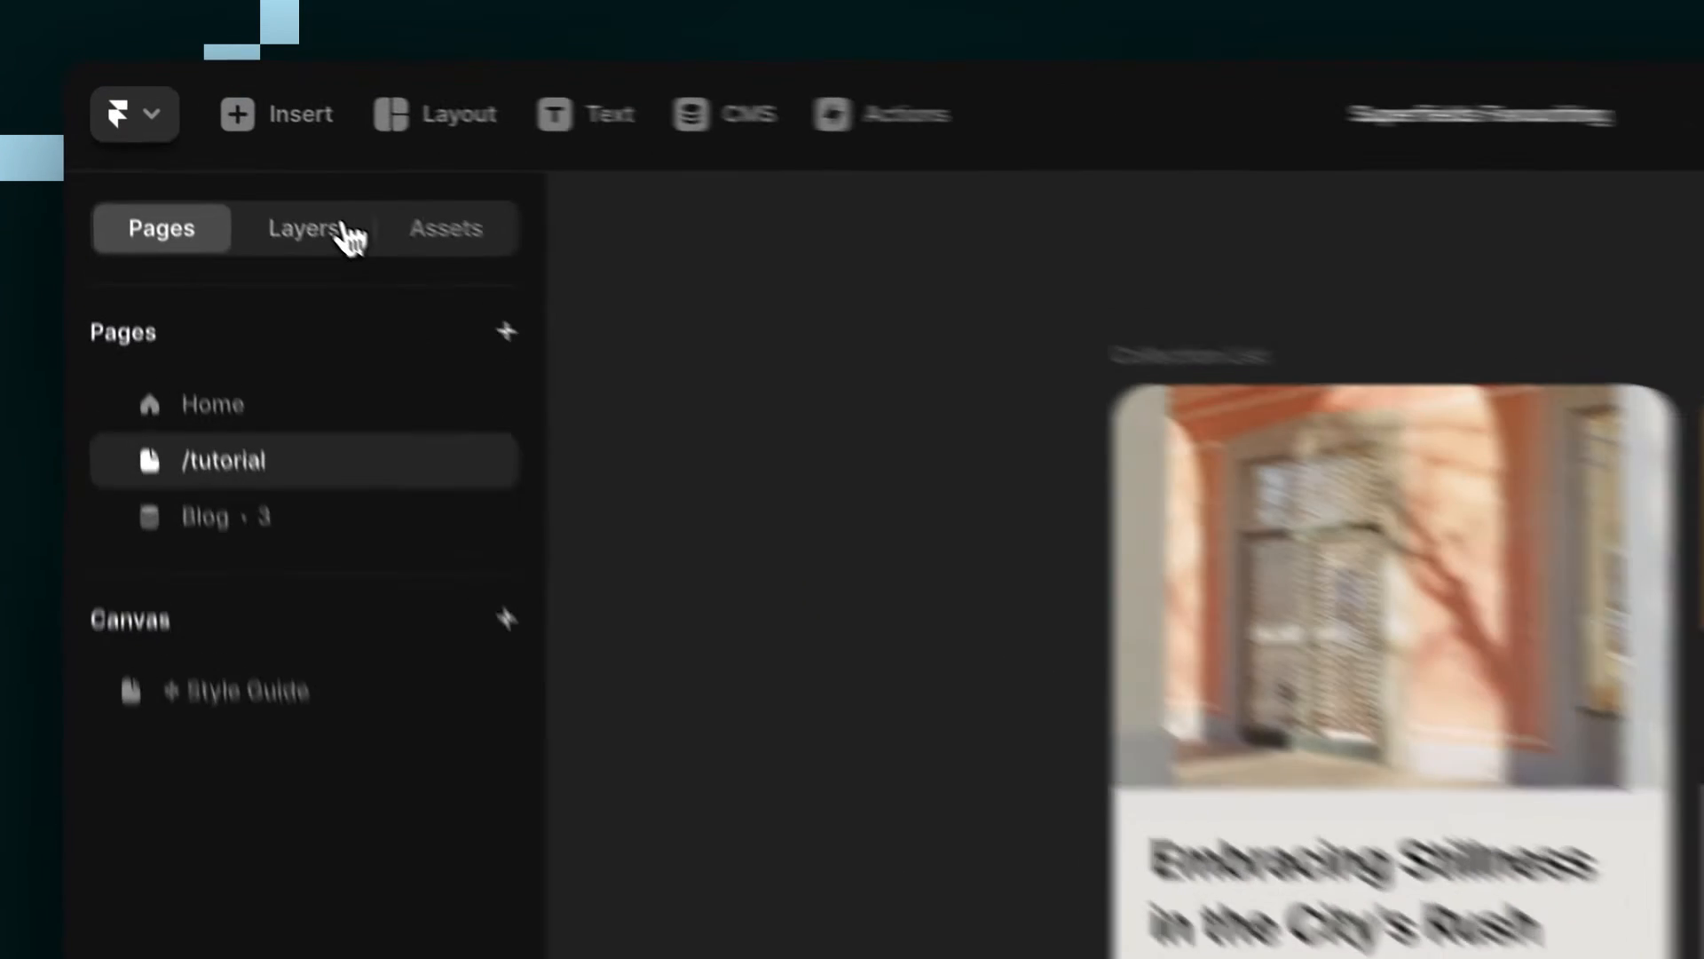
pyautogui.click(233, 151)
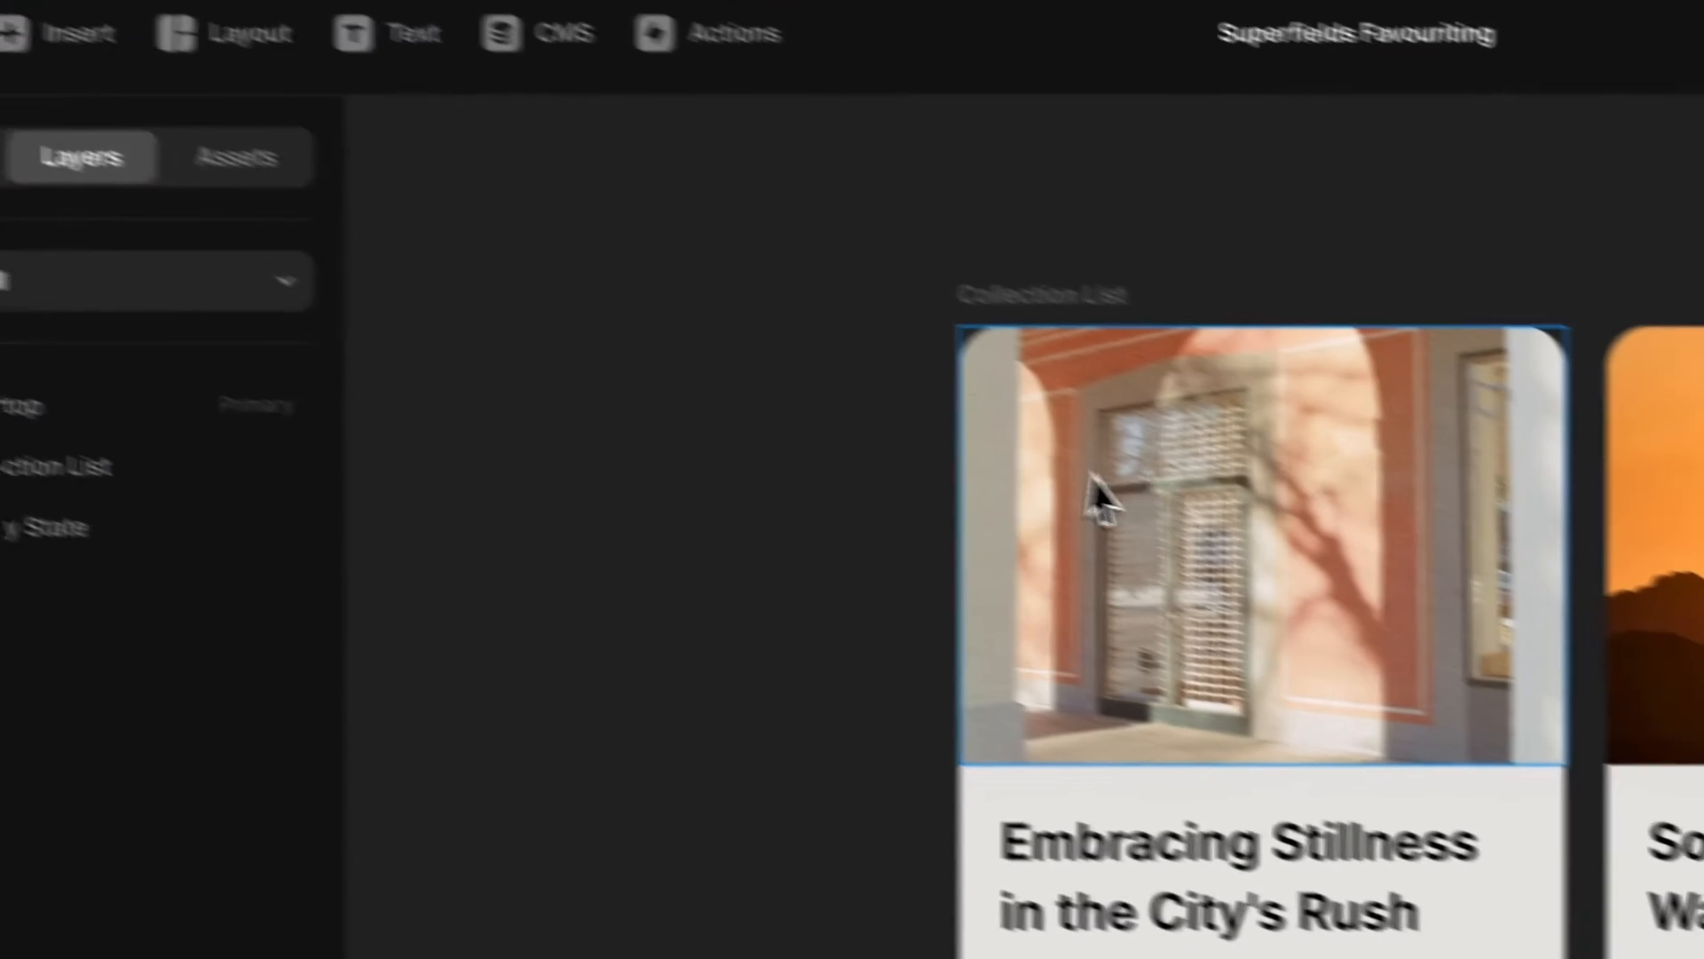
pyautogui.click(1381, 496)
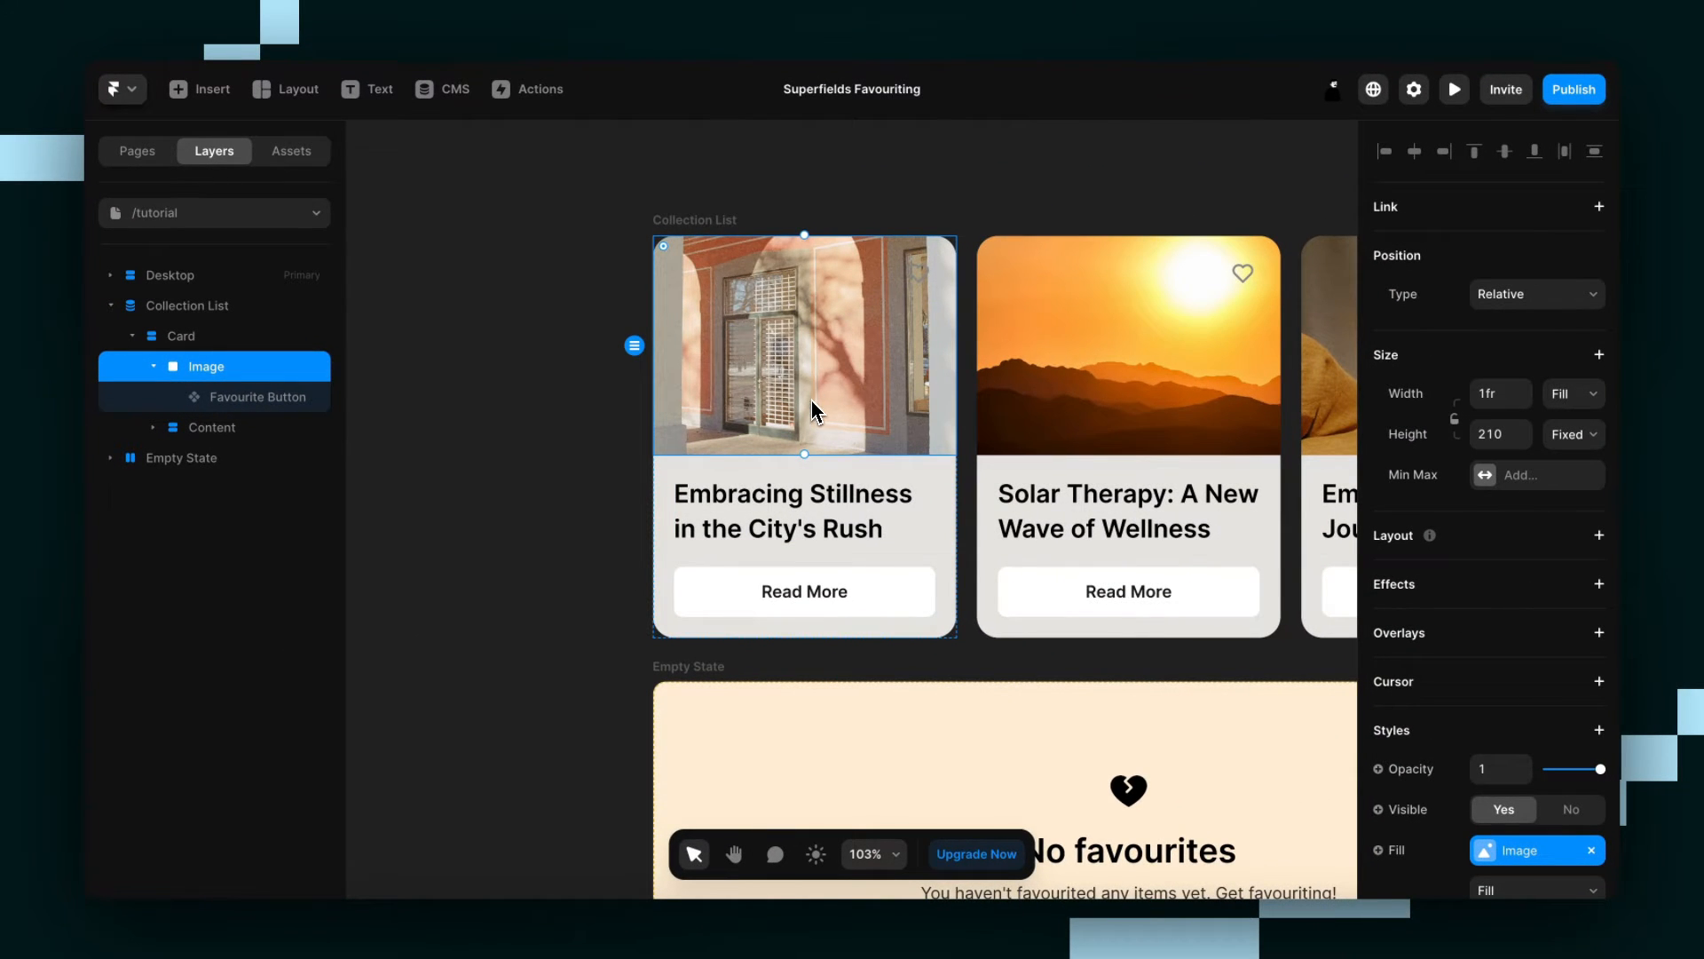
pyautogui.scroll(1, 813, 413)
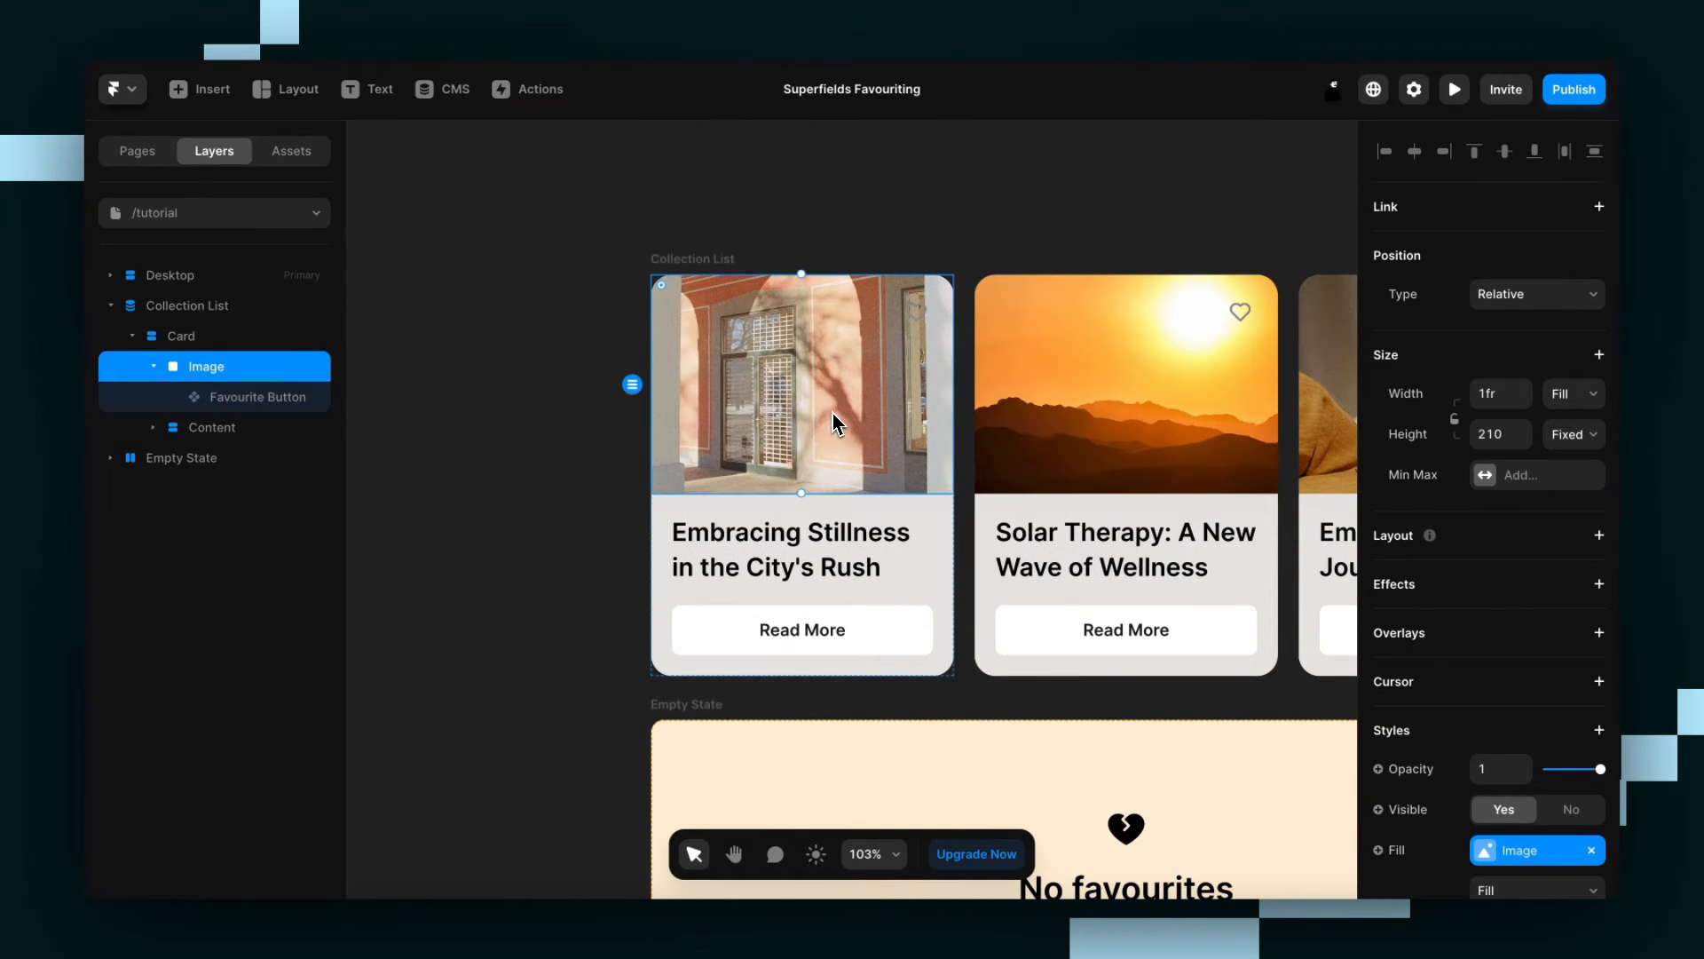
pyautogui.hscroll(1, 830, 396)
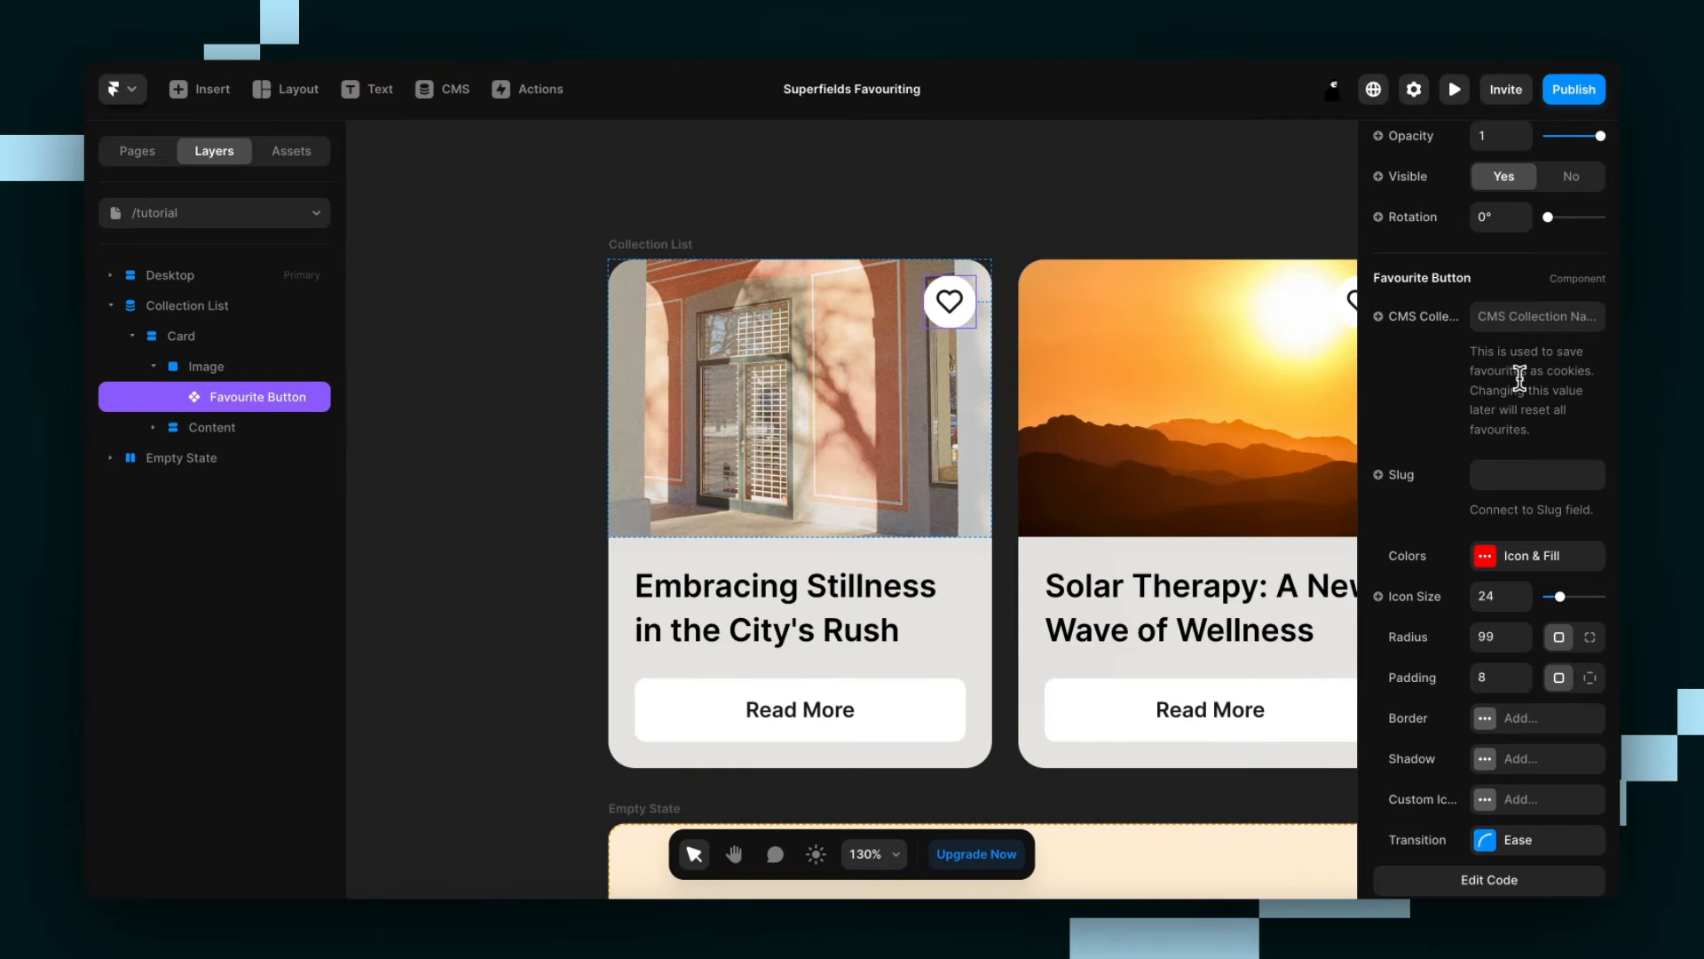
pyautogui.click(1537, 311)
pyautogui.write('Blog')
pyautogui.click(1431, 388)
pyautogui.click(1410, 475)
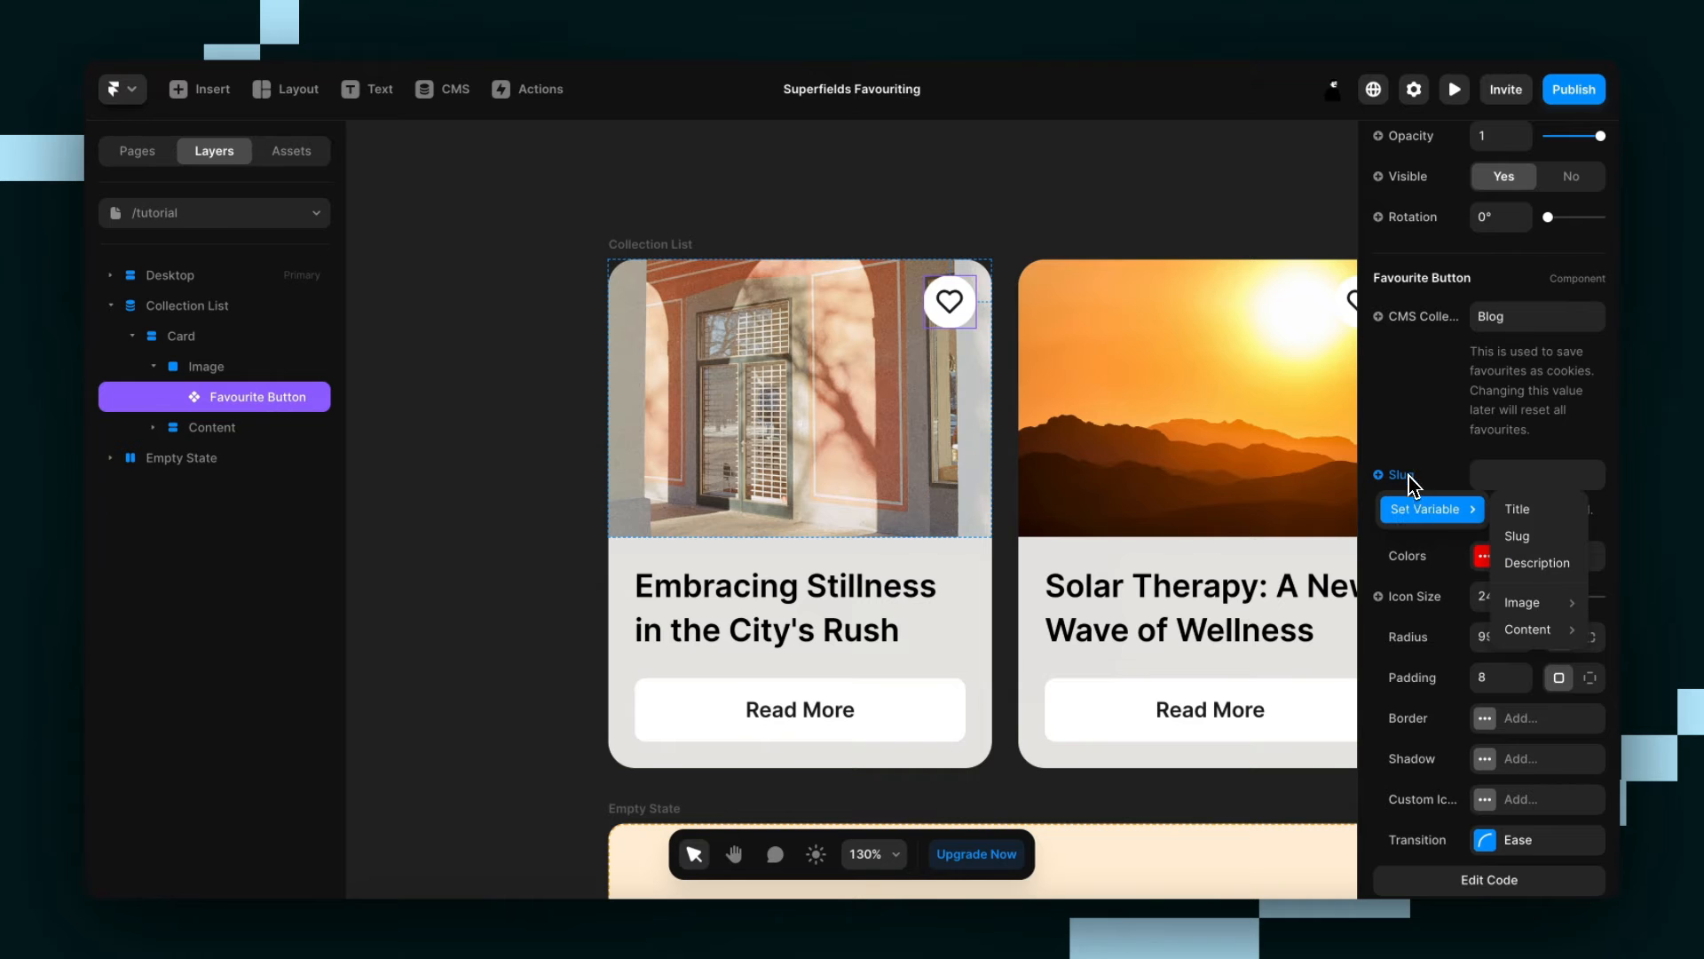
pyautogui.click(1542, 537)
# Preview the Desktop page, test the favourite buttons on the first two cards, and close the preview.
pyautogui.scroll(-5, 1015, 450)
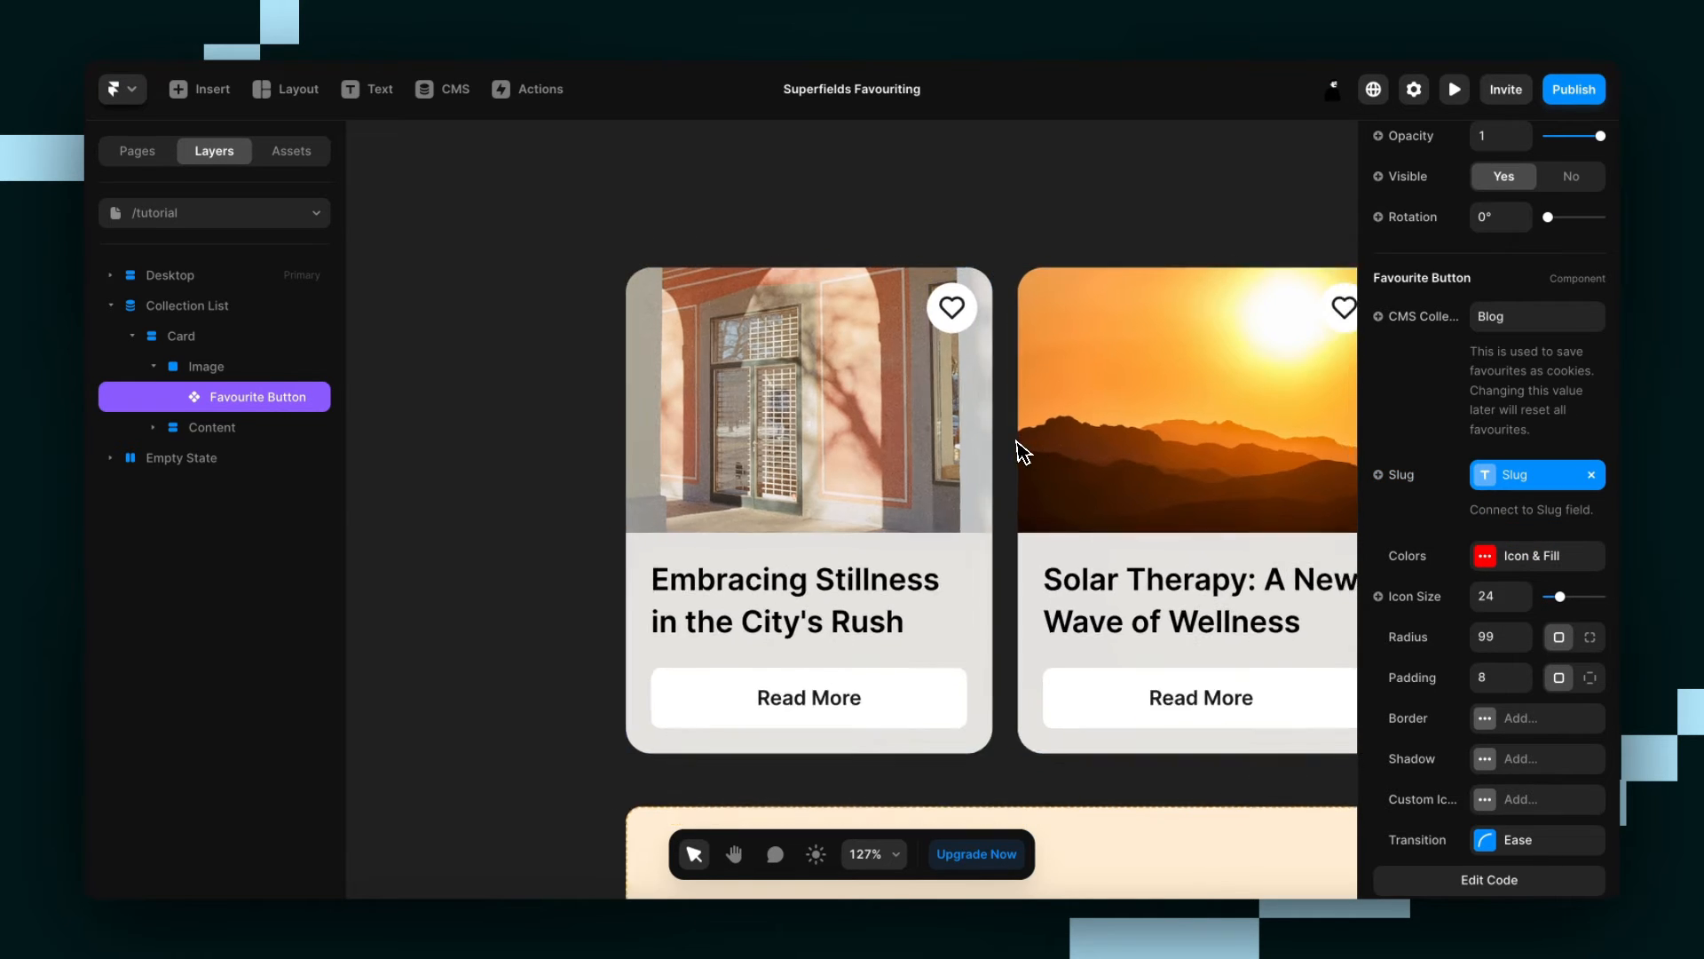
pyautogui.hscroll(5, 1013, 439)
pyautogui.hscroll(-5, 1014, 449)
pyautogui.scroll(-3, 1014, 444)
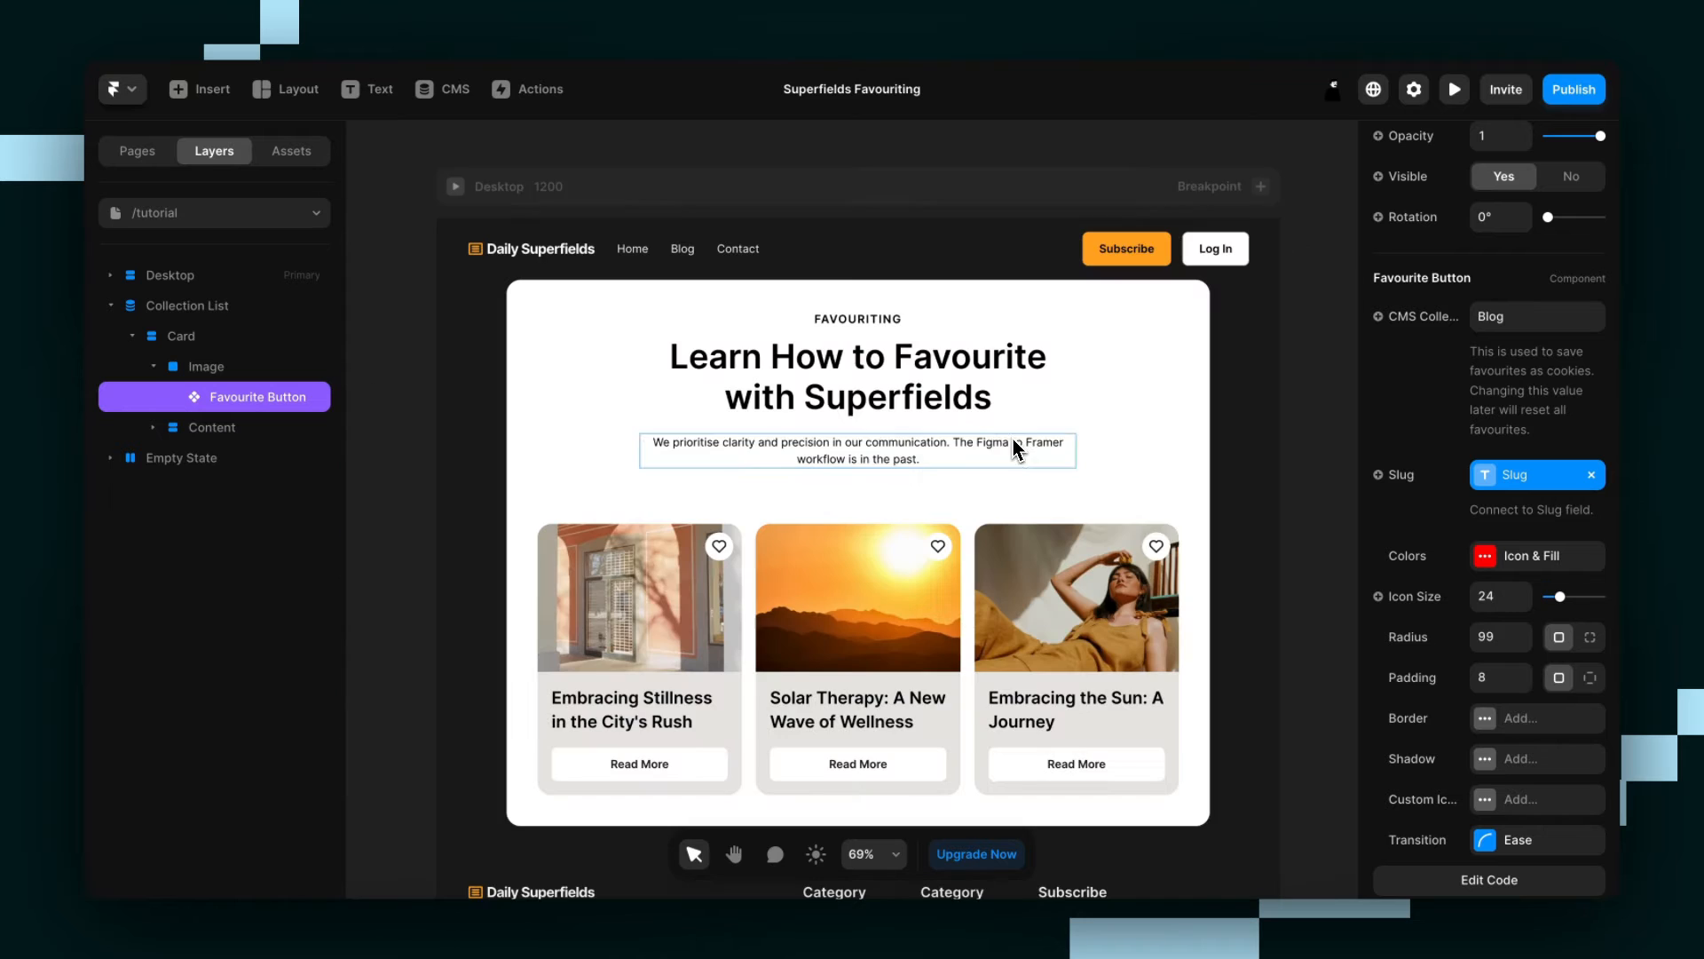
pyautogui.click(456, 186)
pyautogui.scroll(-3, 675, 302)
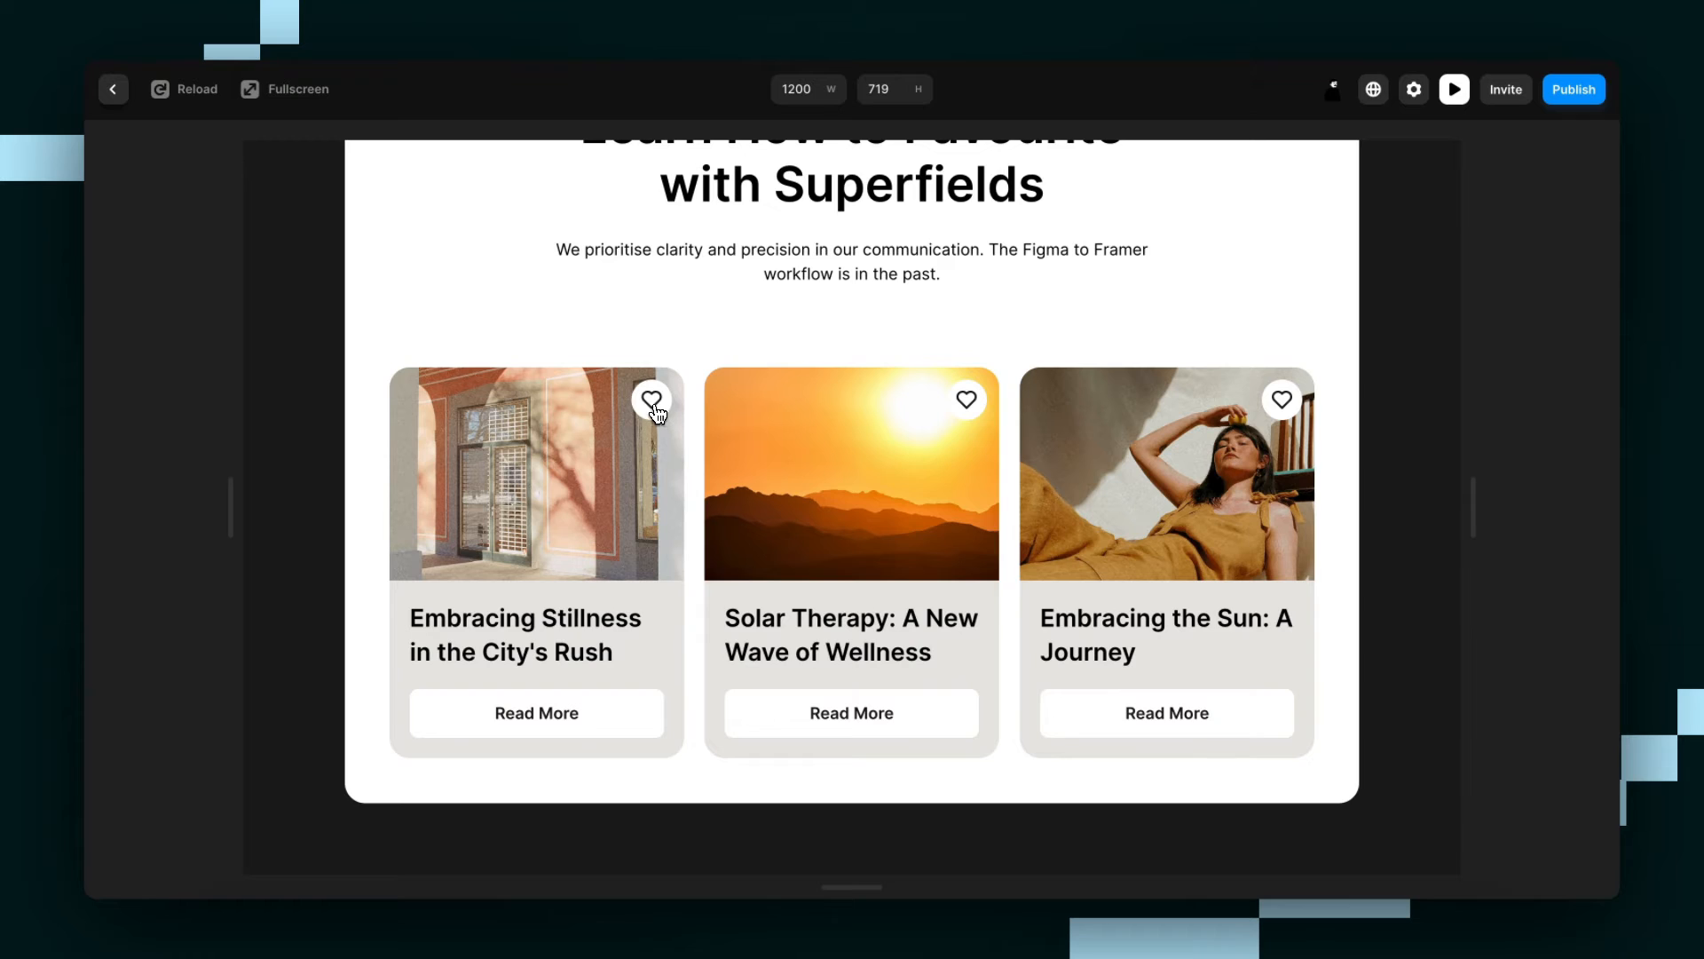
pyautogui.click(968, 400)
pyautogui.click(648, 410)
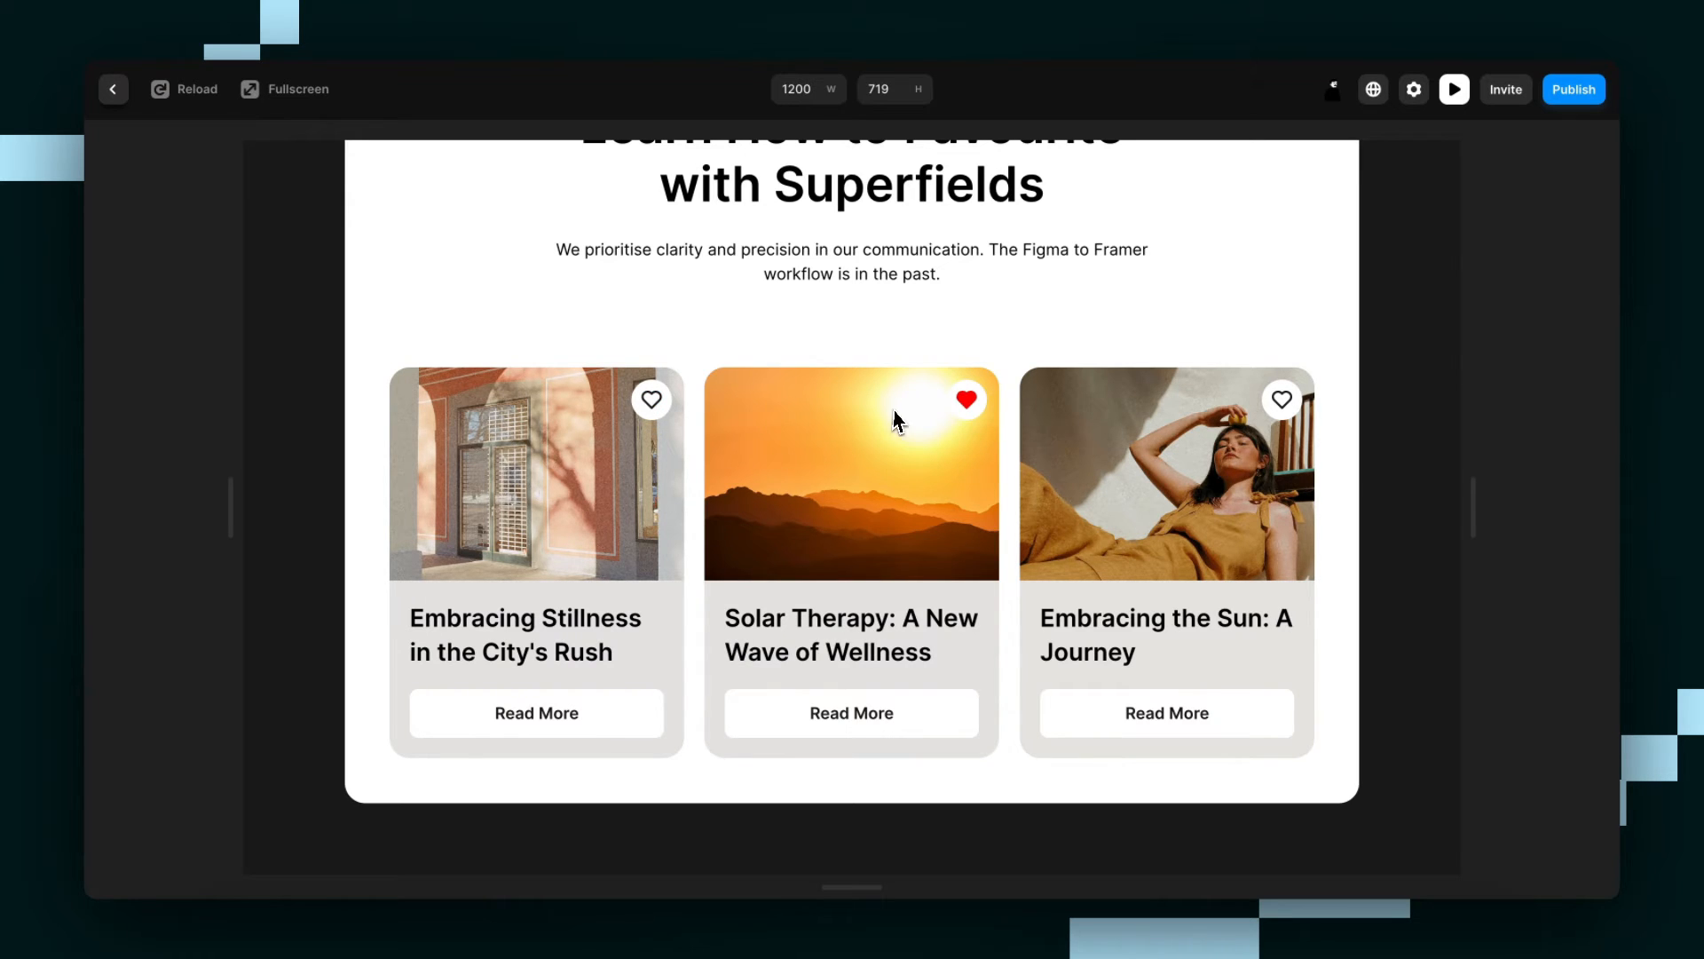
pyautogui.click(965, 401)
pyautogui.click(113, 88)
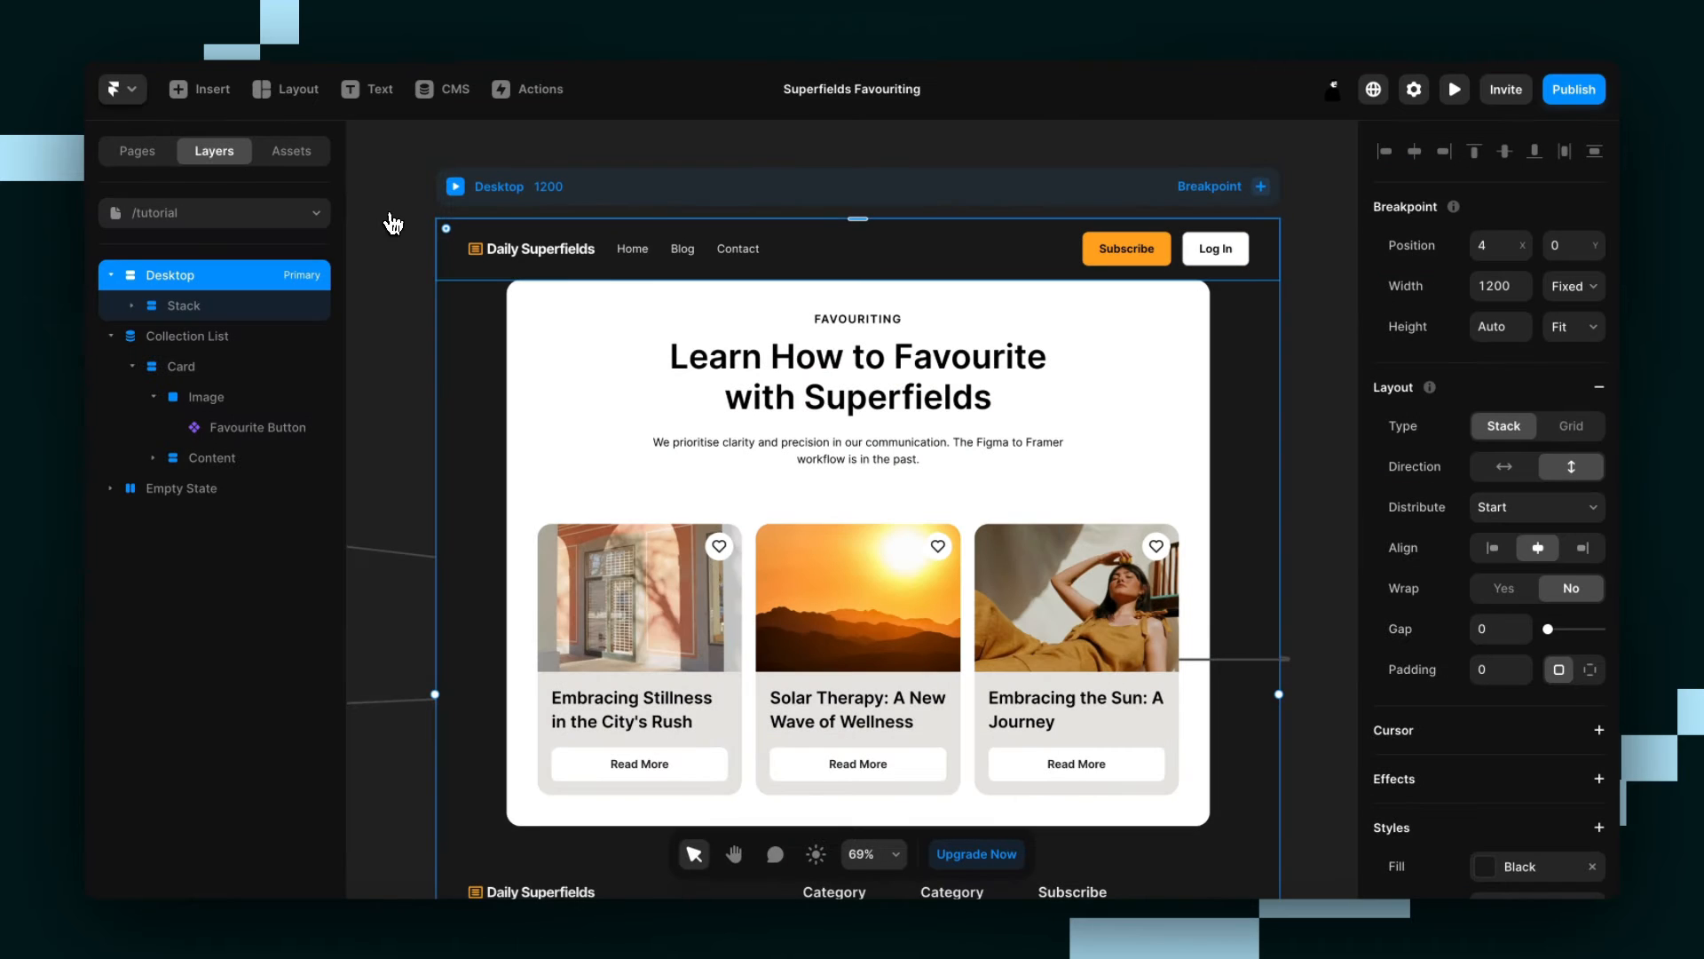
# Paste the Favourite Filter component into a stack with the page's Superfields component and place it above the cards.
pyautogui.scroll(-2, 665, 290)
pyautogui.hscroll(-1, 664, 290)
pyautogui.scroll(-1, 664, 289)
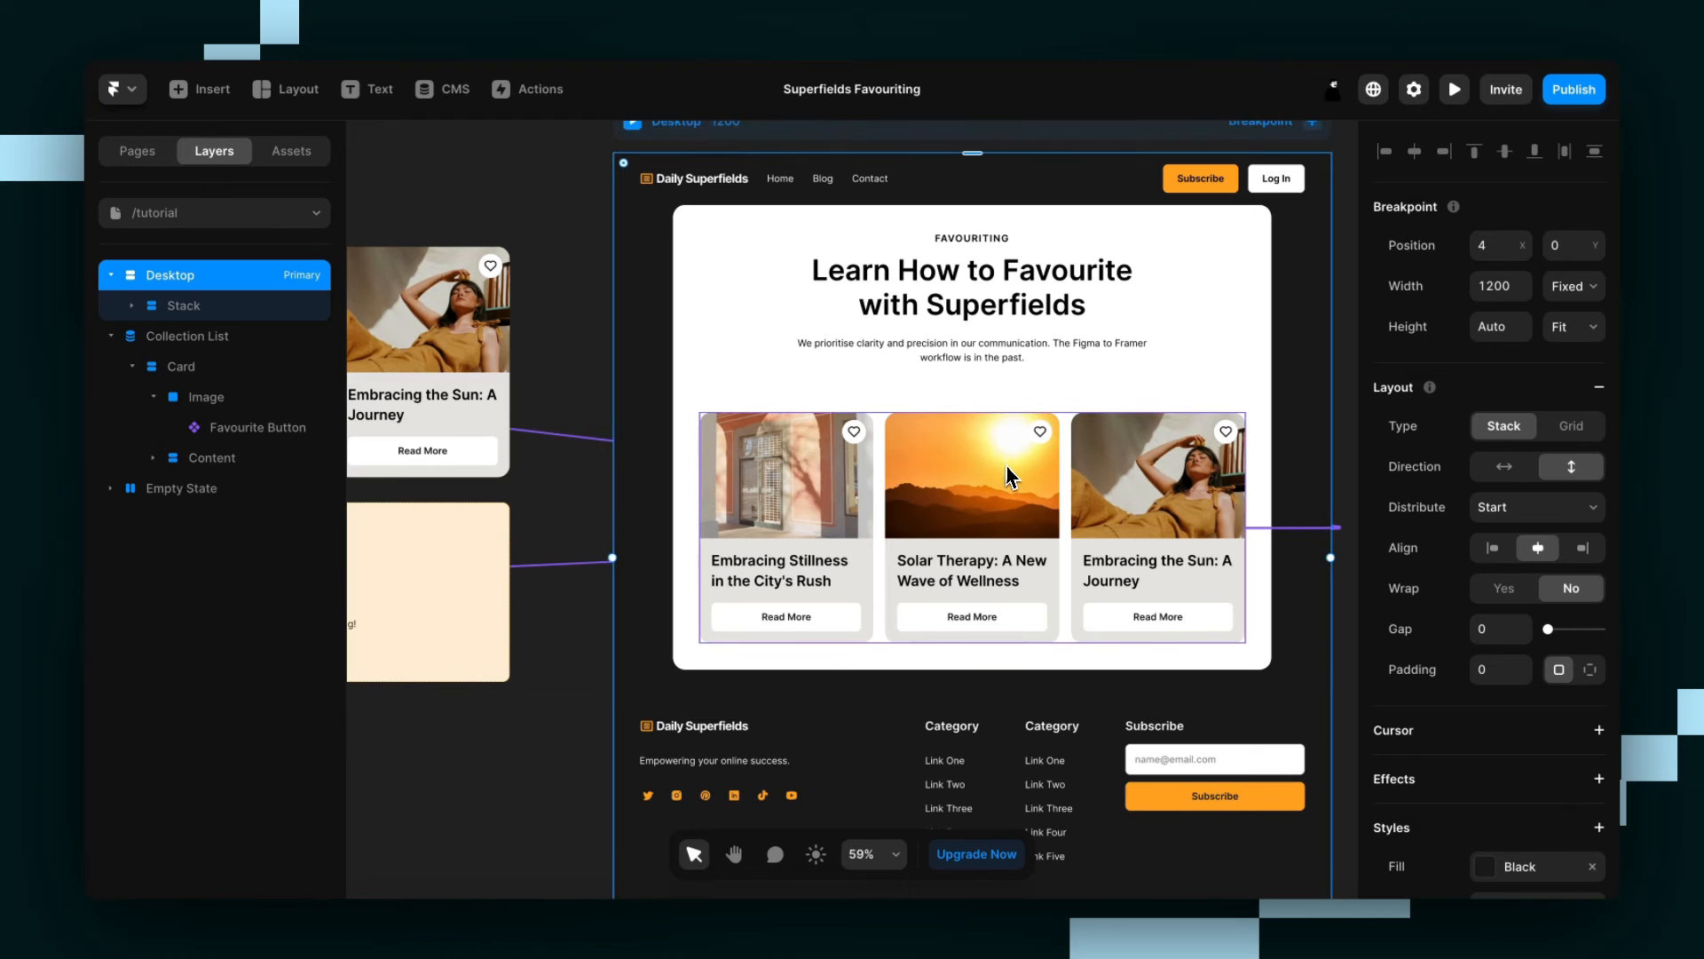
pyautogui.hotkey('ctrl', 'v')
pyautogui.hotkey('ctrl', 'v')
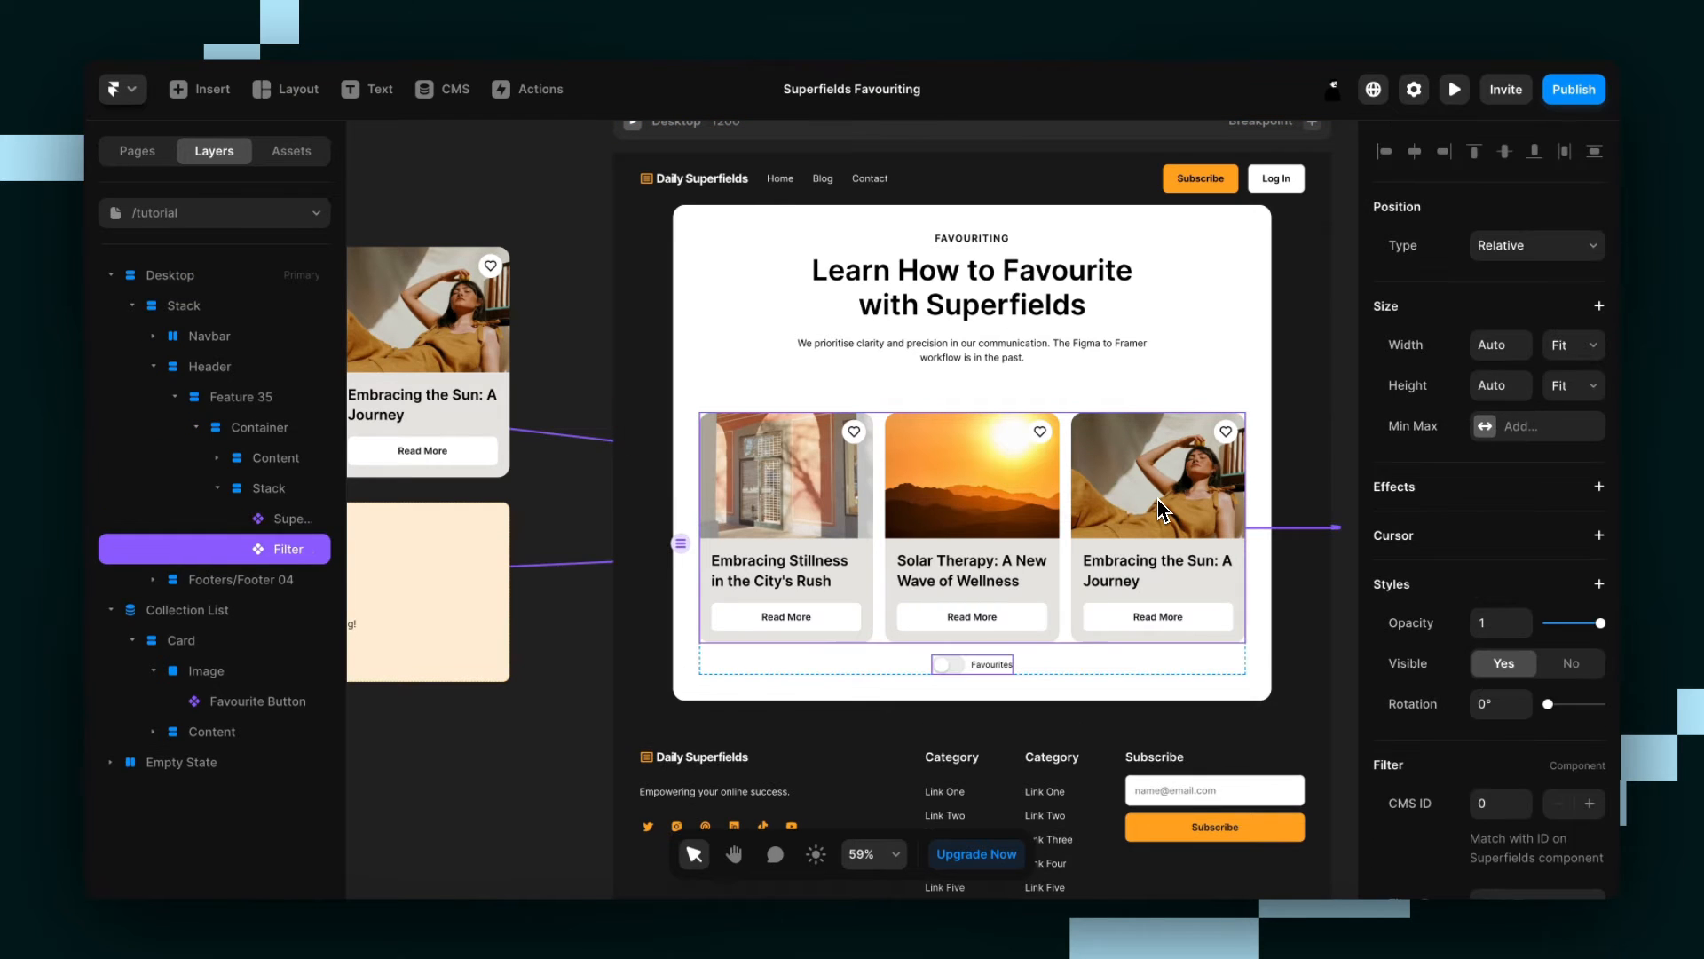
pyautogui.press('Up')
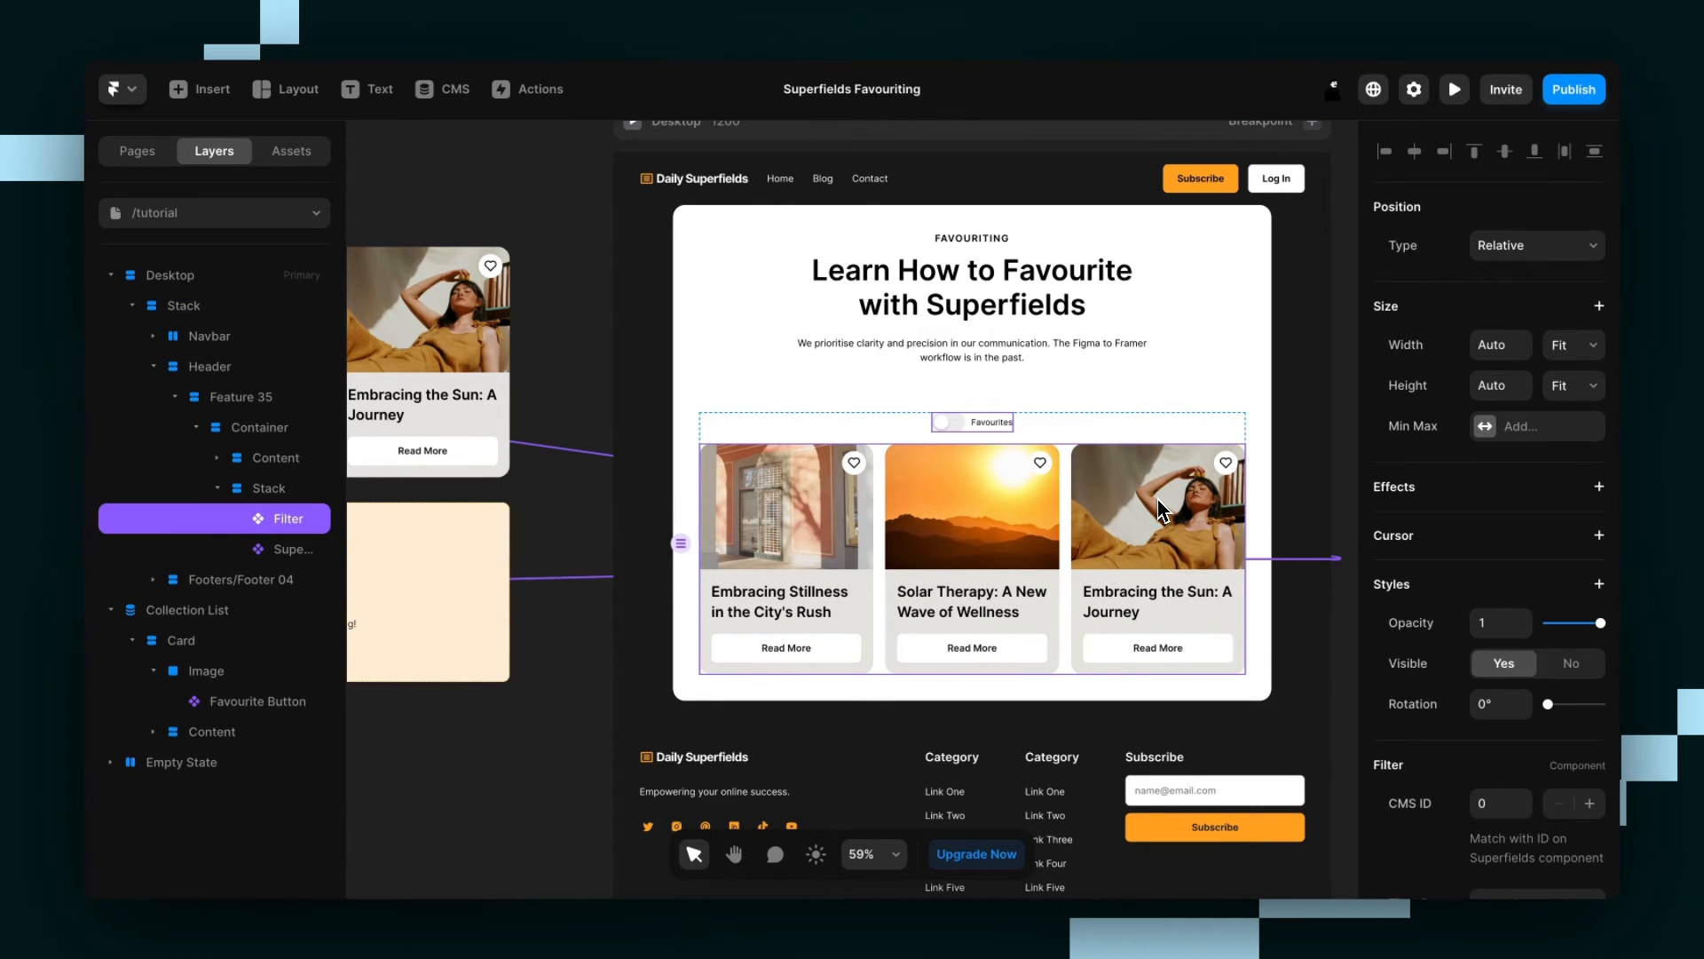
# Compare the Filter's CMS ID with the ID of the Superfields component.
pyautogui.scroll(-3, 1429, 612)
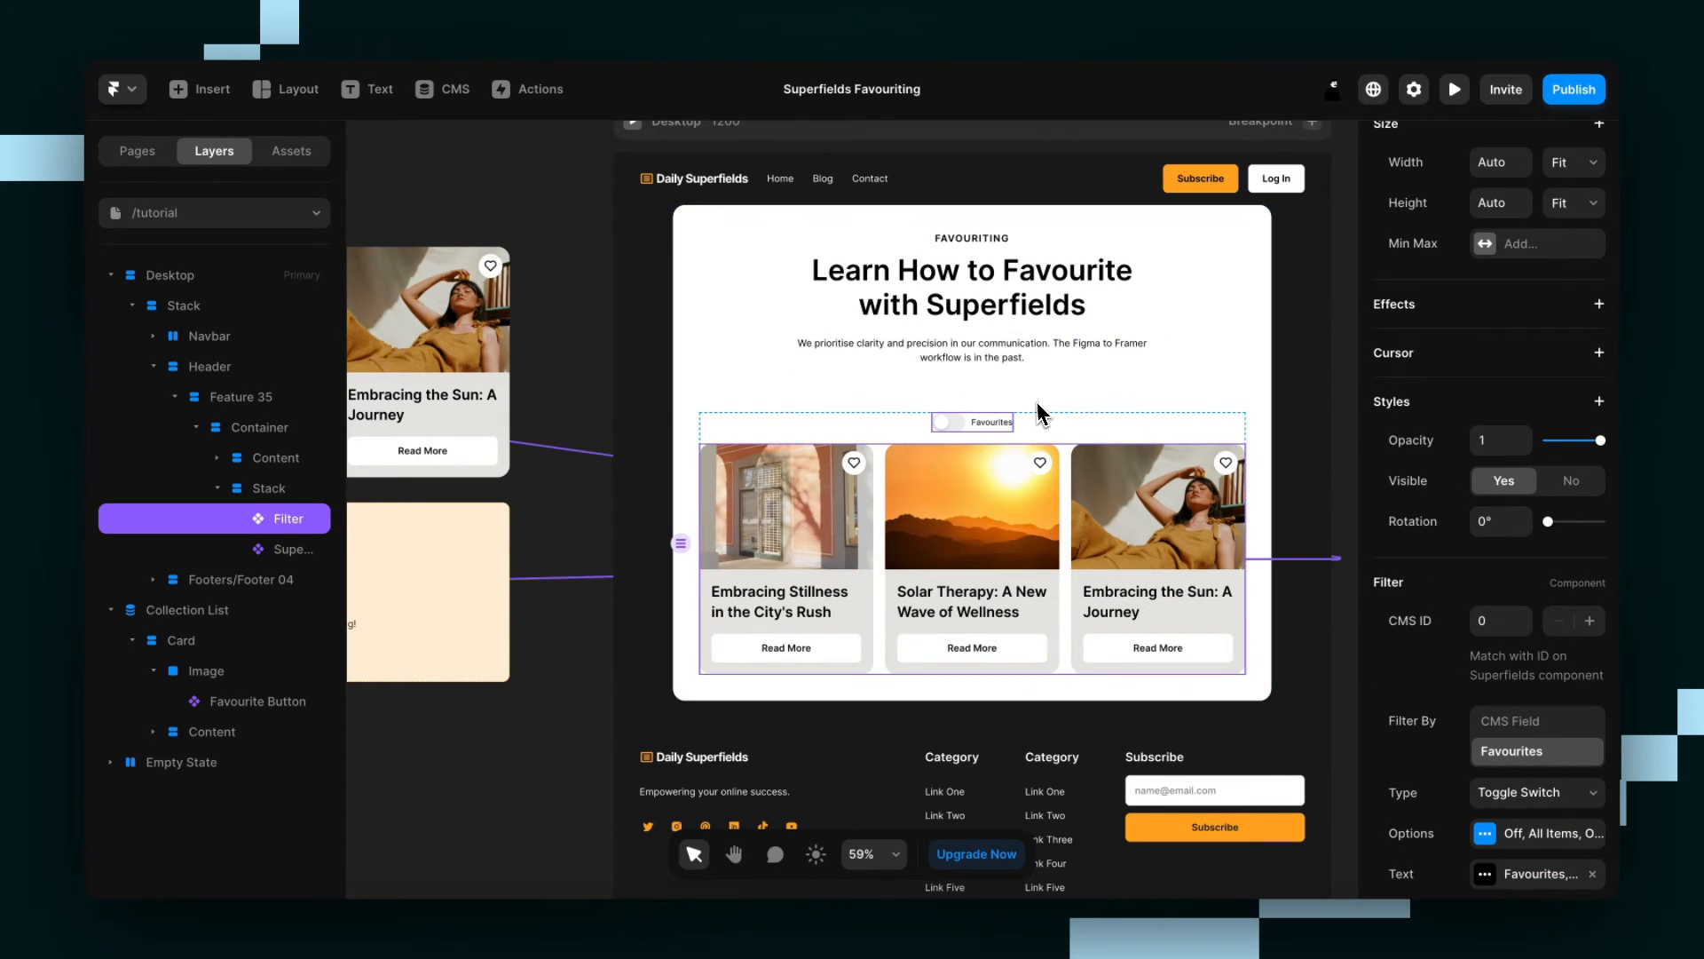
pyautogui.click(959, 546)
pyautogui.scroll(3, 1411, 439)
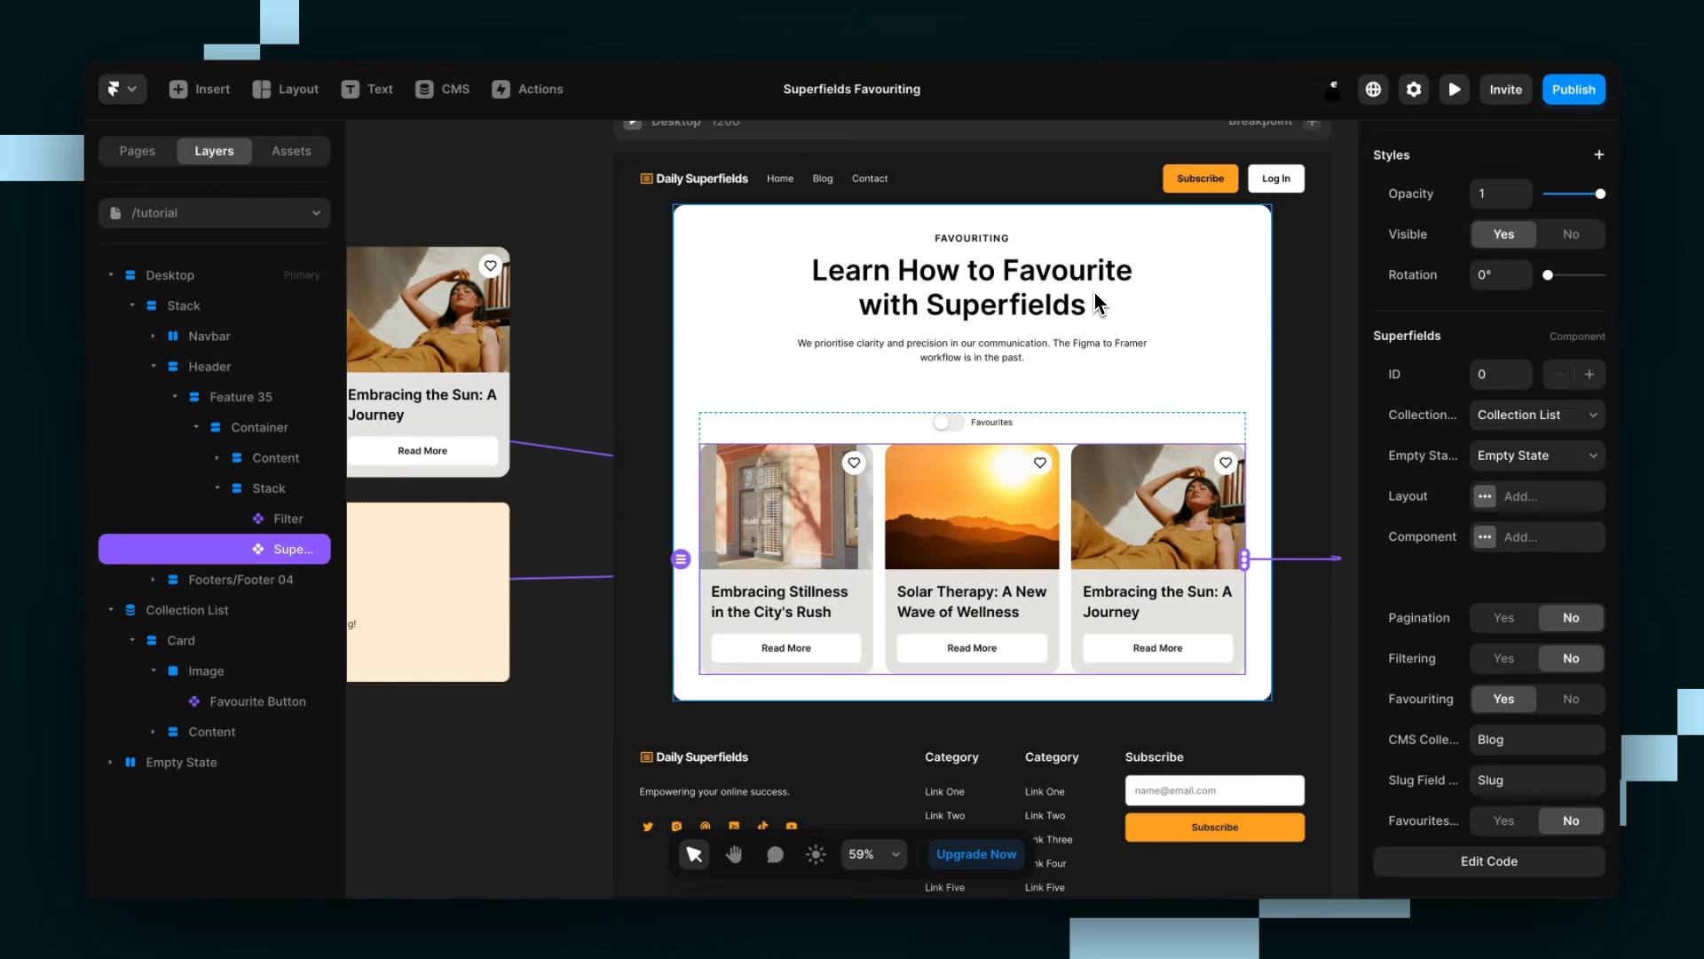
# Try the Checkbox, Dropdown and Button Group types on the Filter and return it to Toggle Switch.
pyautogui.click(987, 423)
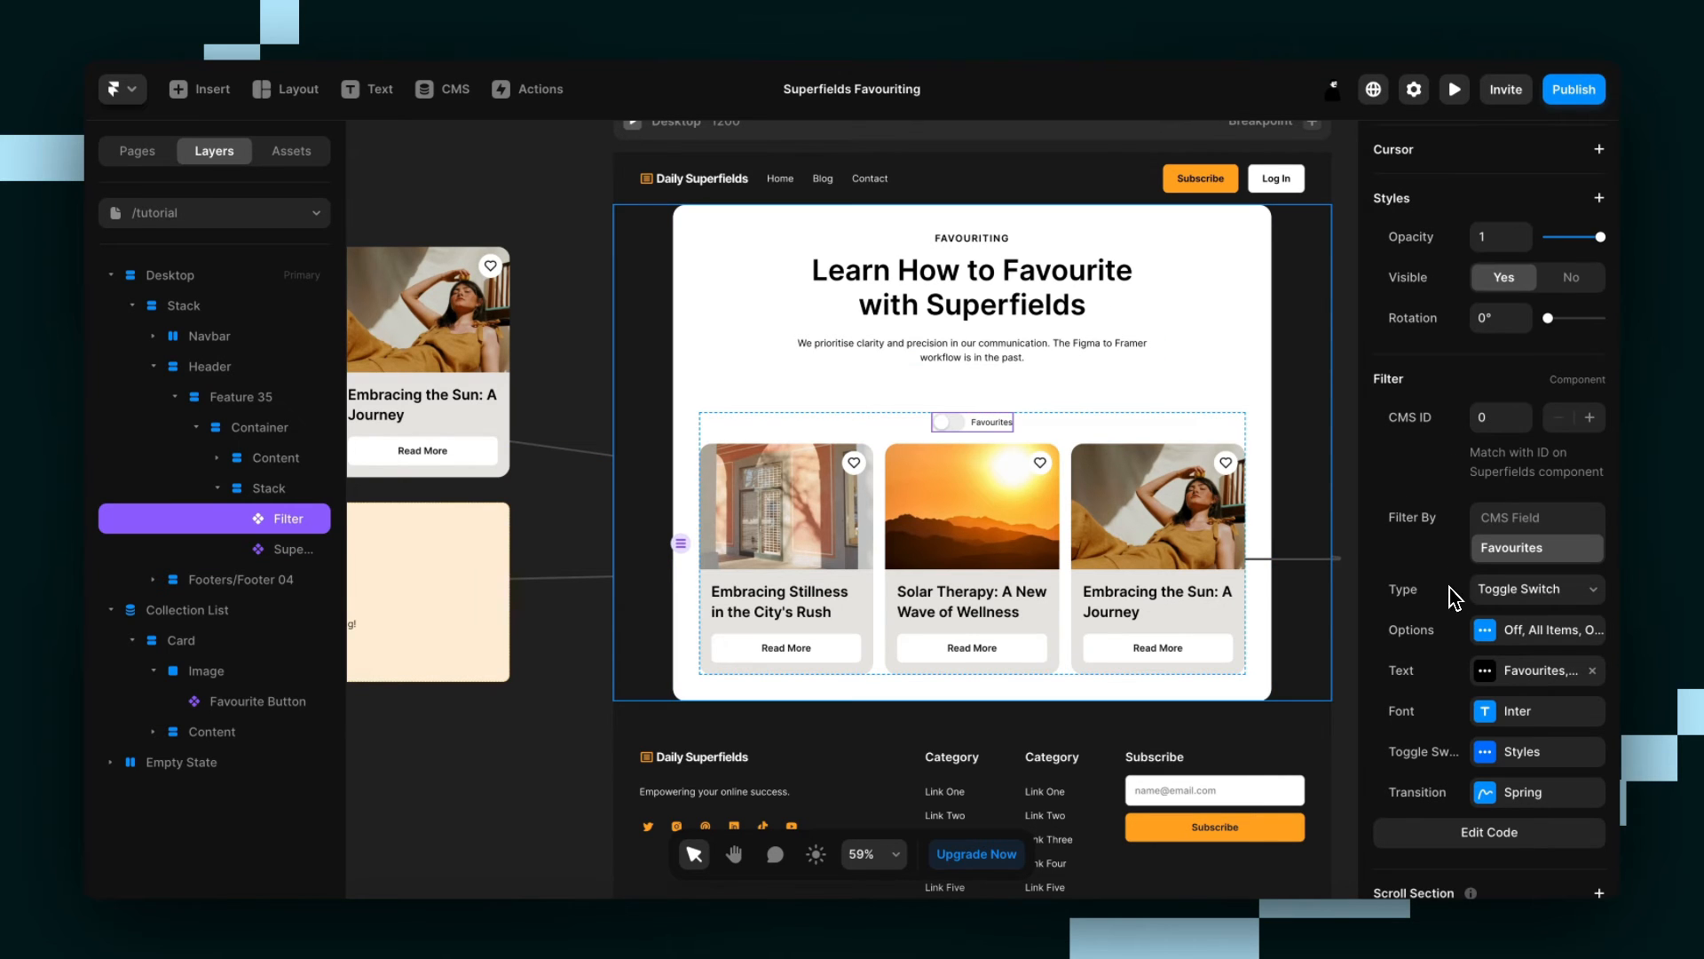
pyautogui.click(1525, 610)
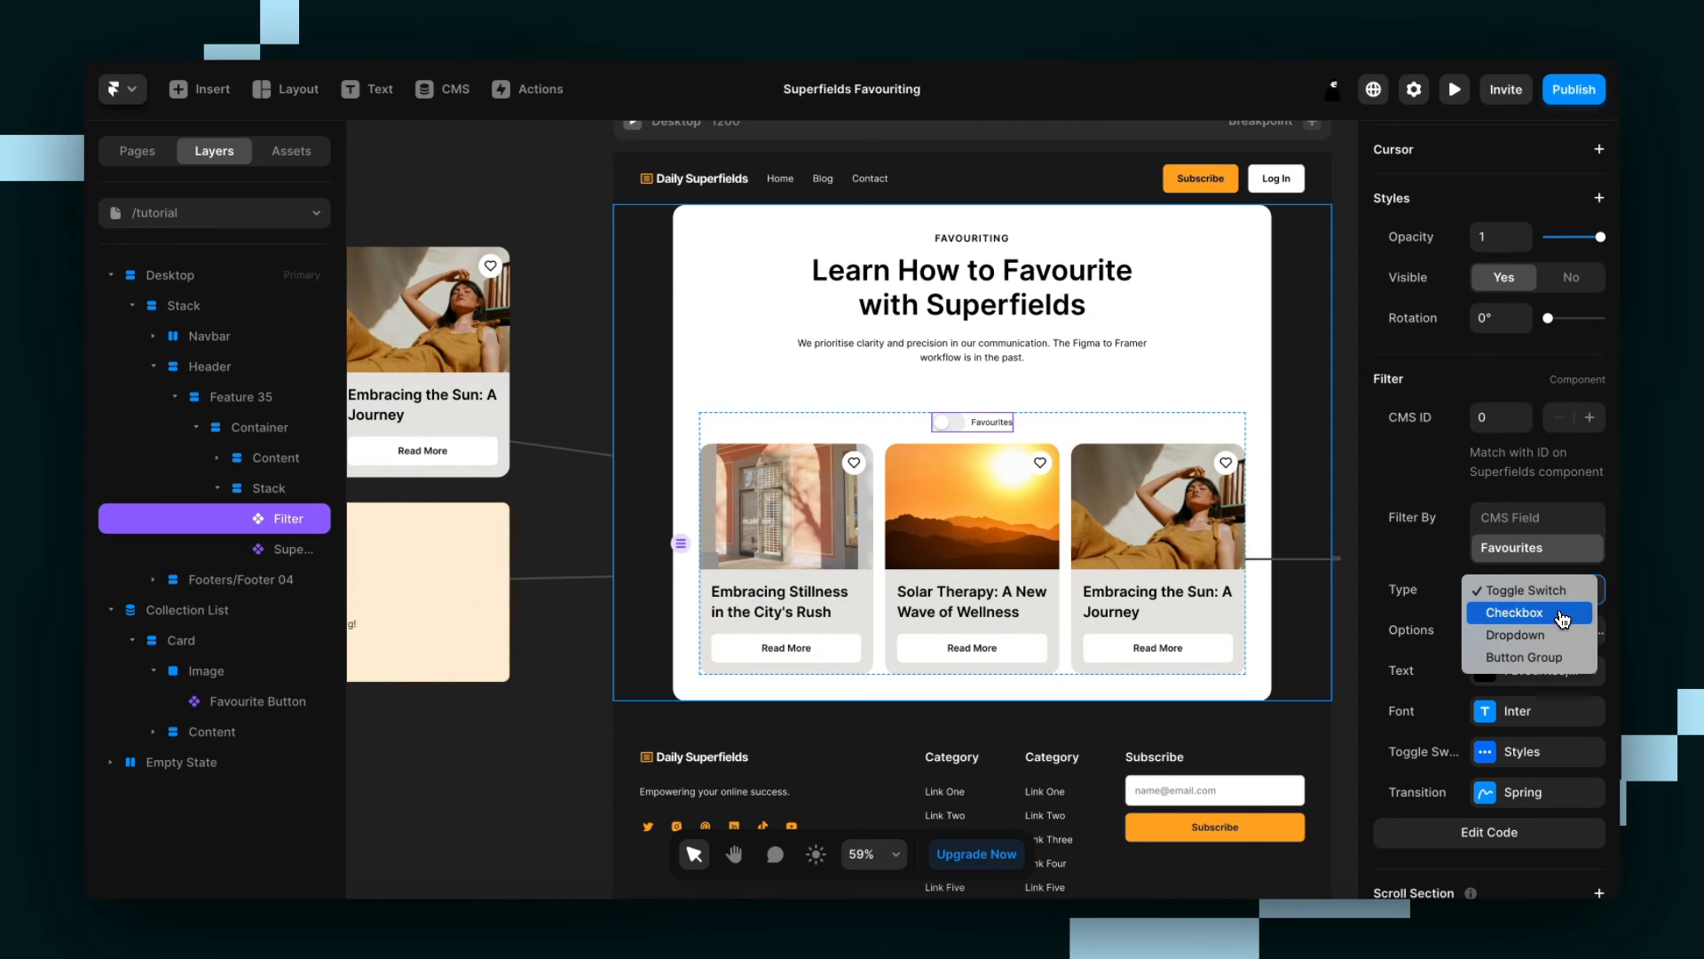
pyautogui.click(1562, 614)
pyautogui.click(1557, 599)
pyautogui.click(1558, 614)
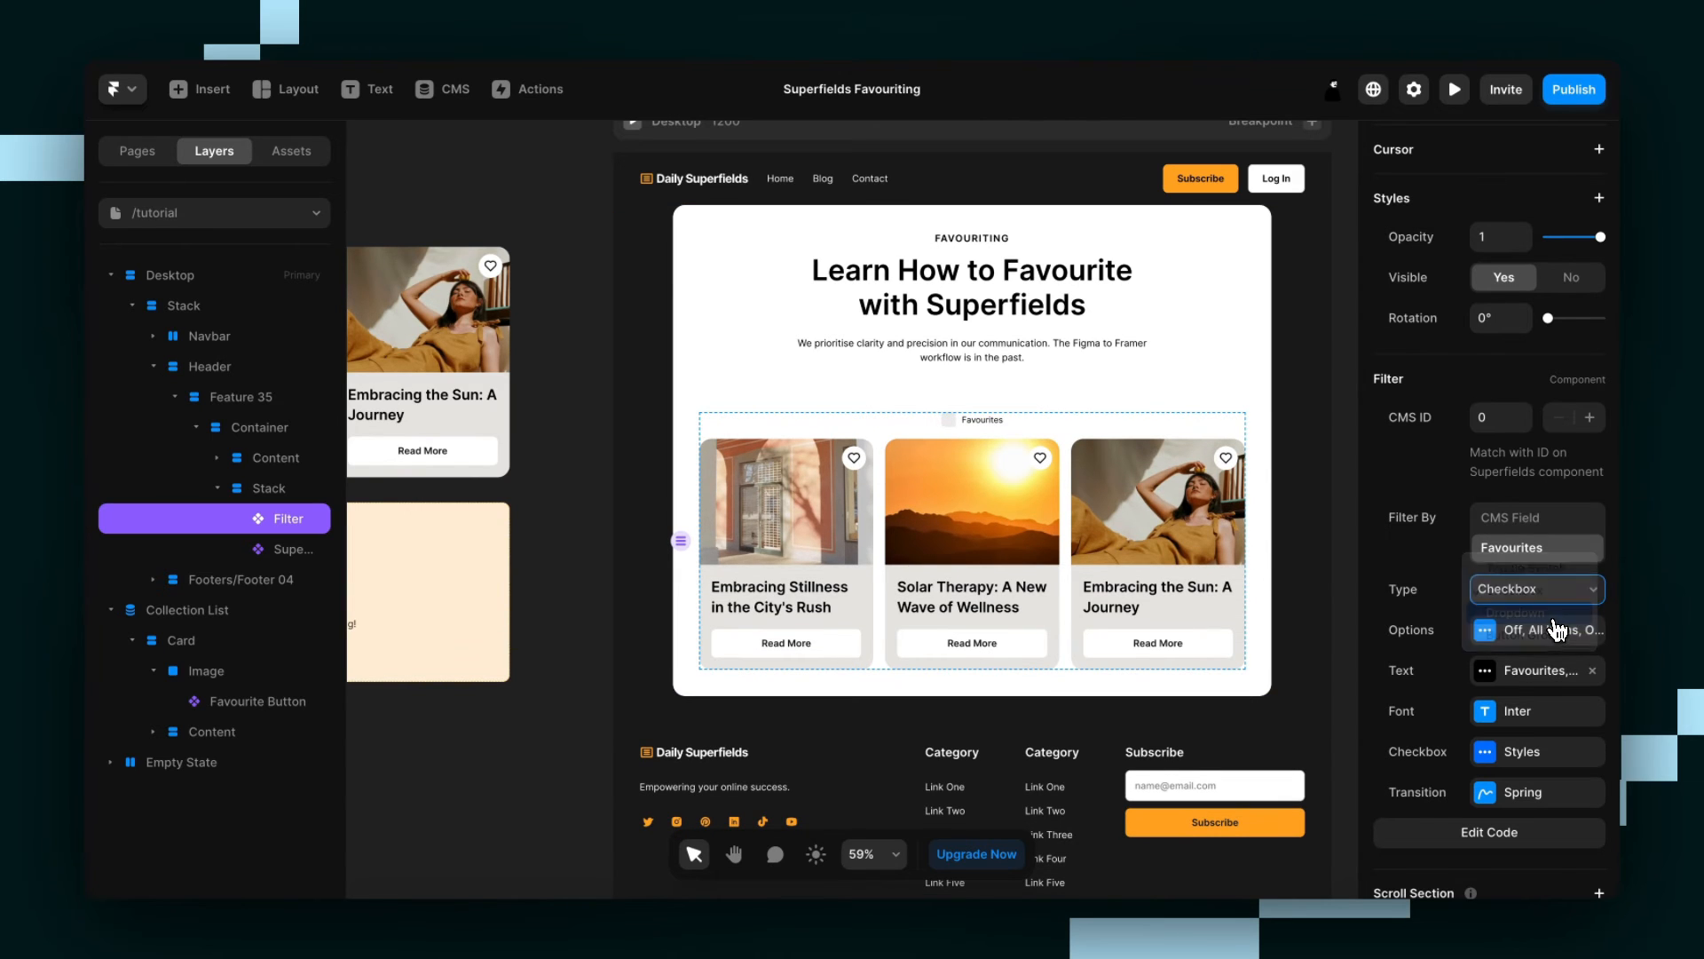
pyautogui.click(1560, 599)
pyautogui.click(1559, 614)
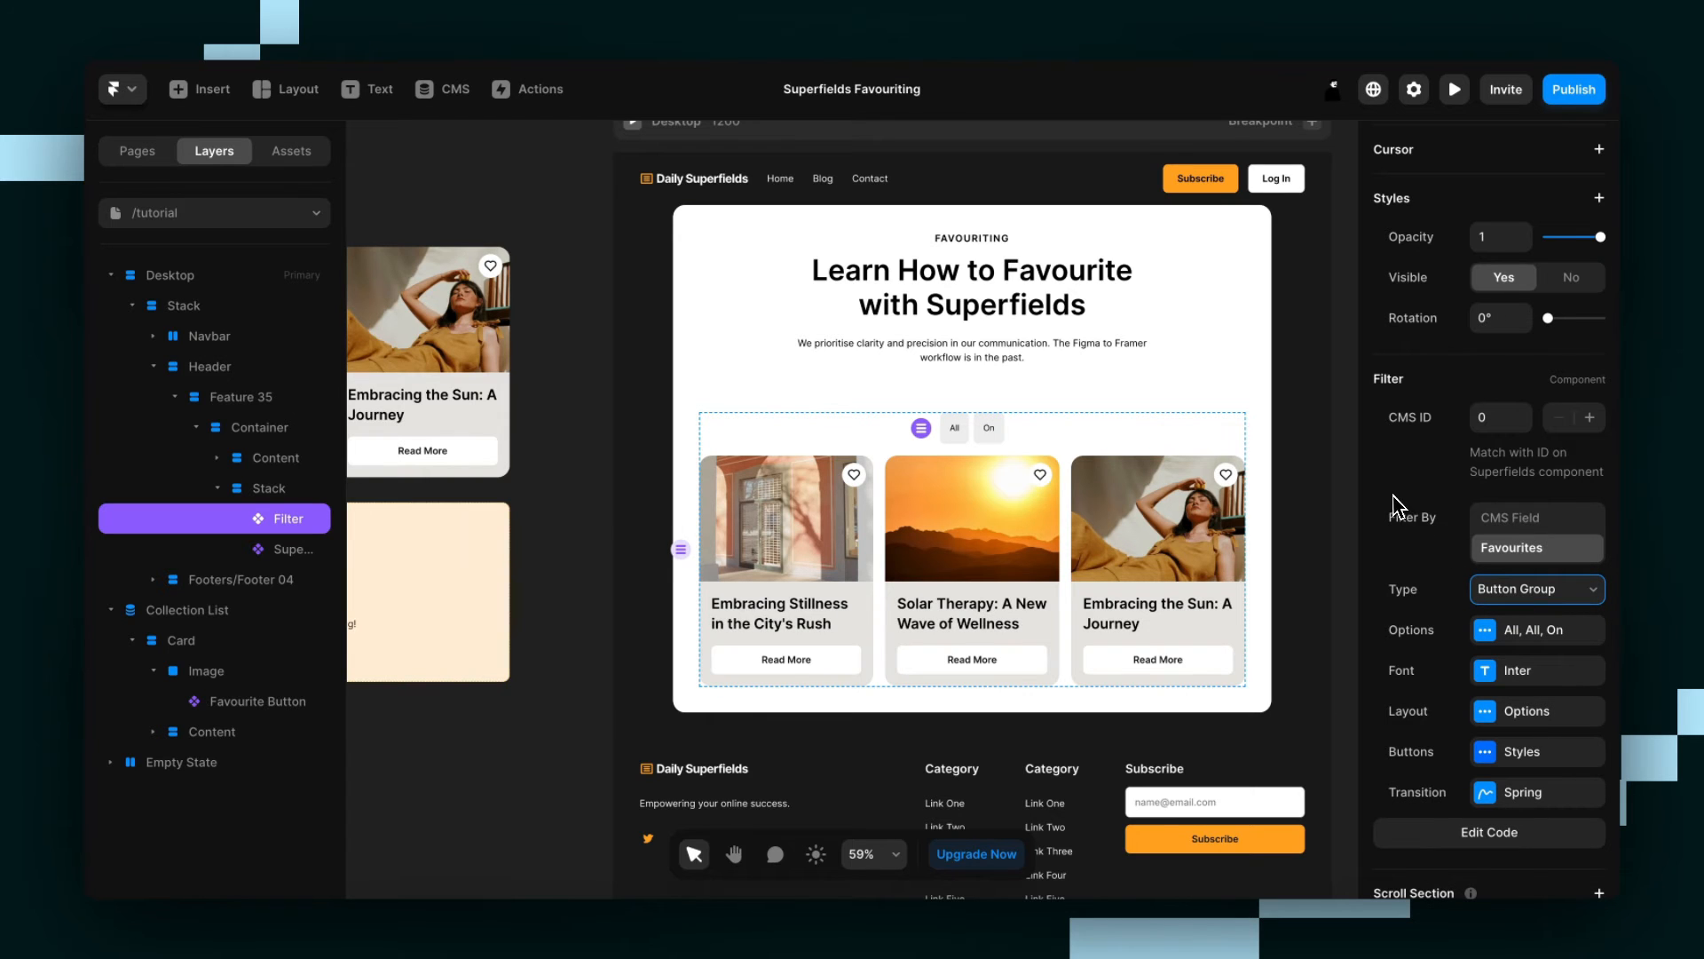
pyautogui.click(1521, 598)
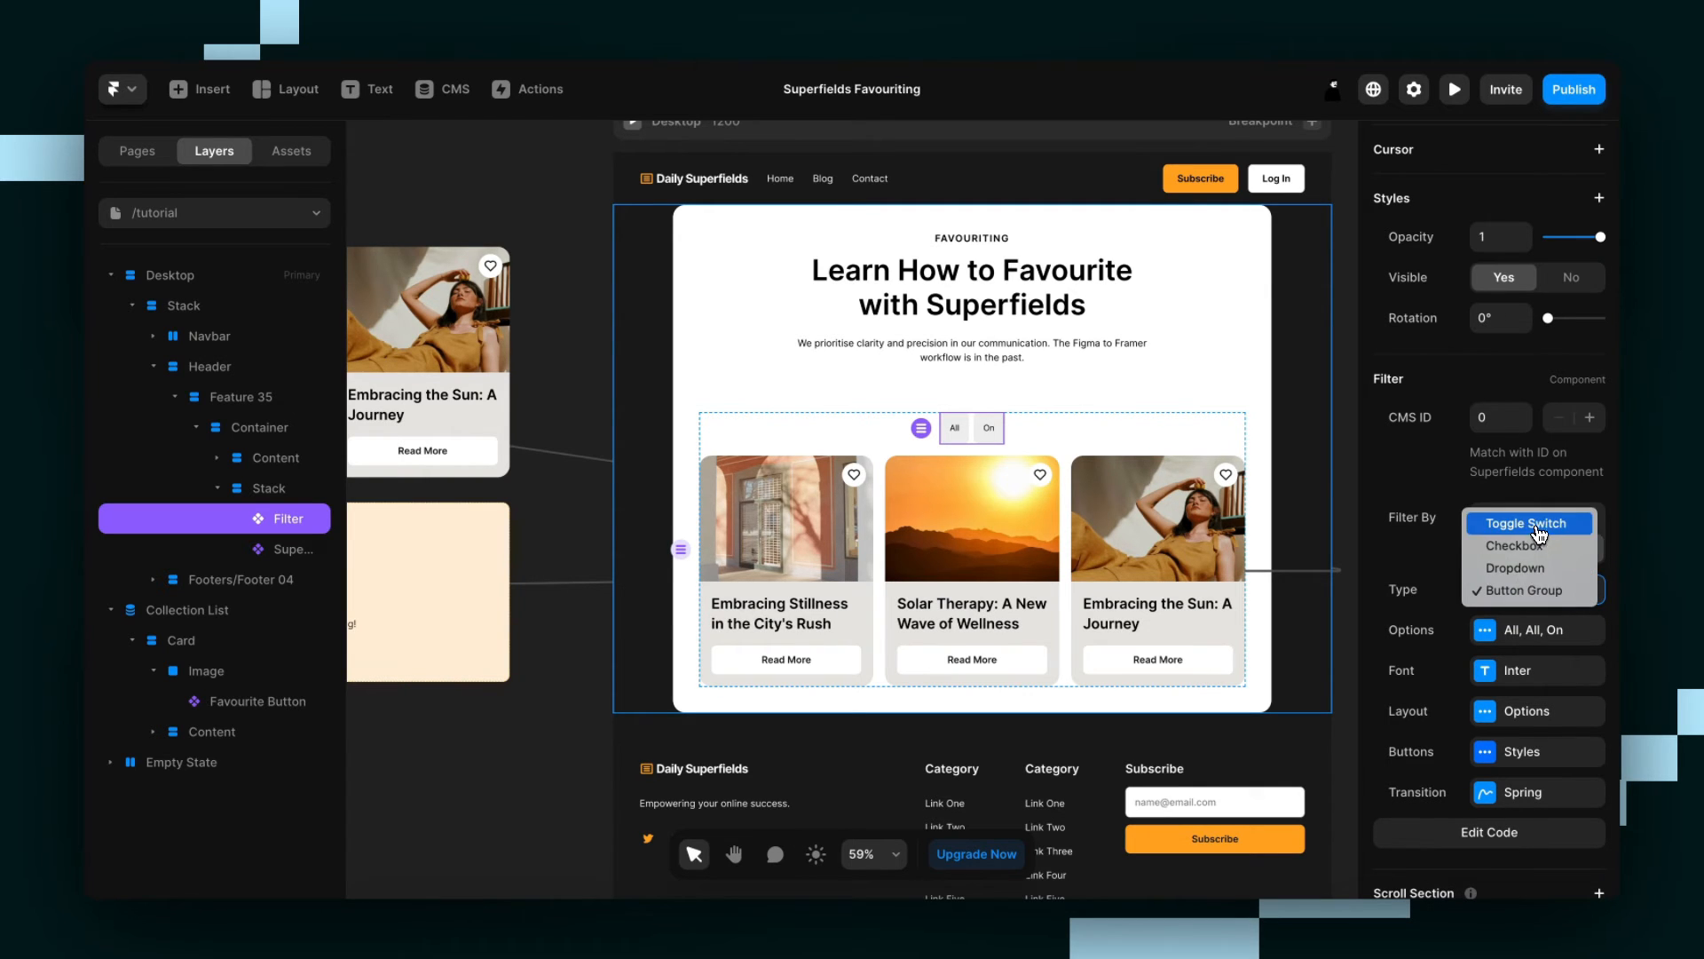
pyautogui.click(1473, 522)
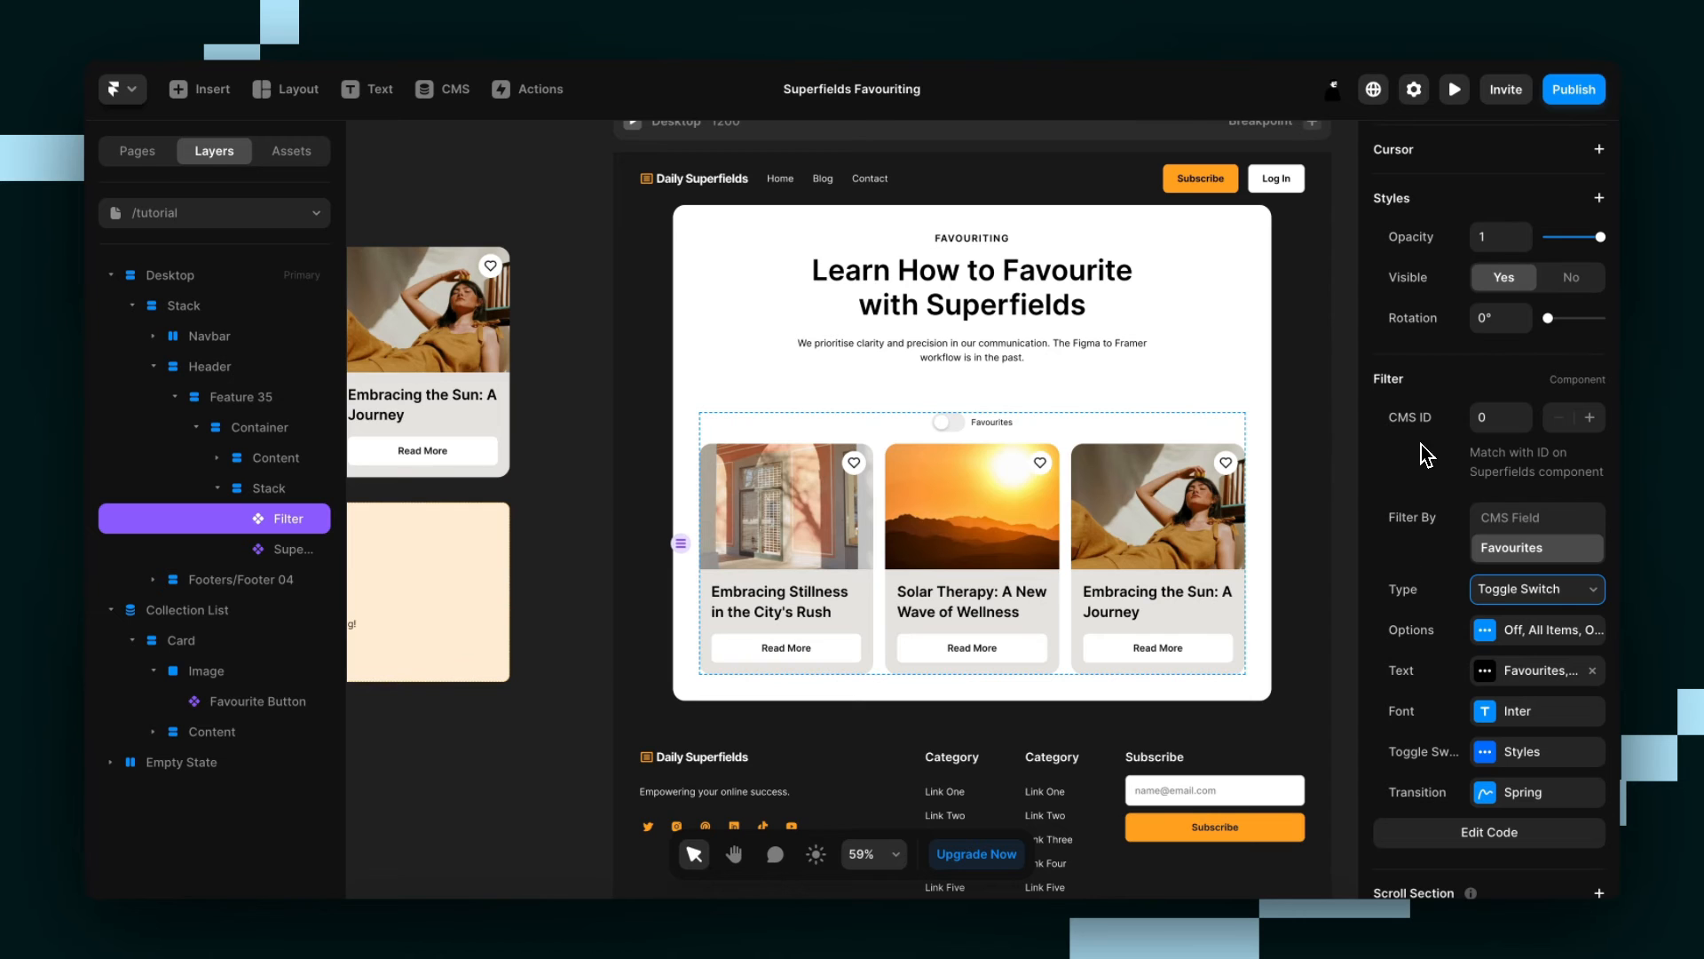
# Preview the page and test the Favourites toggle both without favourites and with the first card favourited.
pyautogui.click(1454, 89)
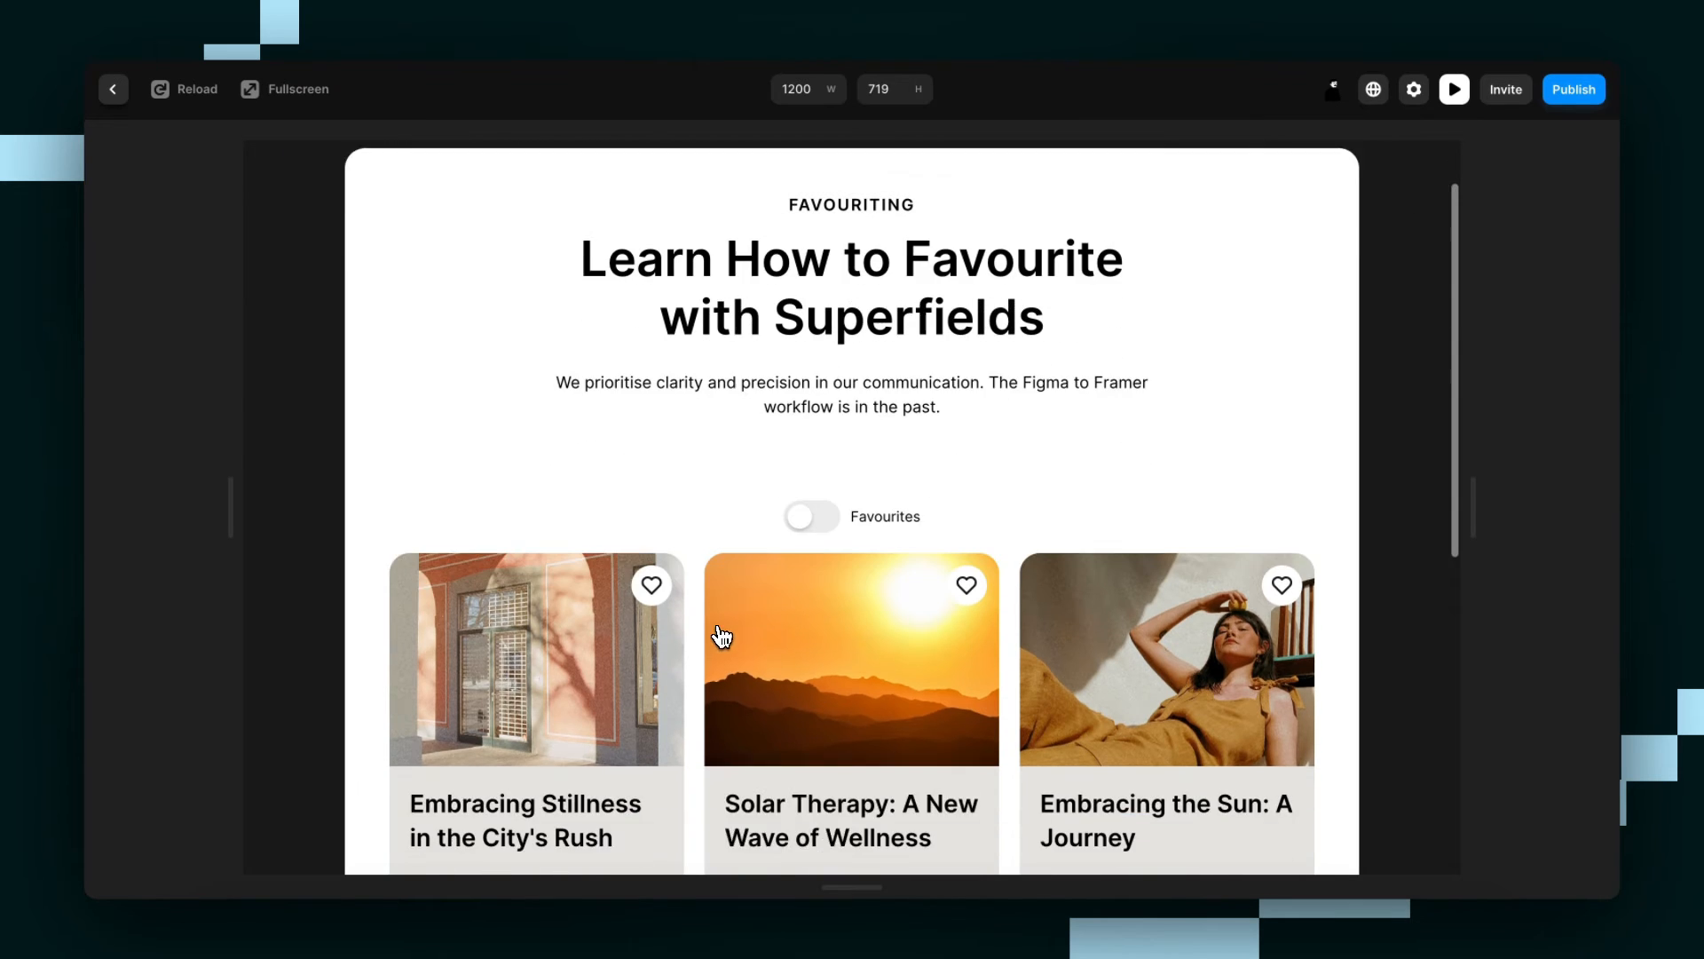
pyautogui.scroll(-1, 737, 612)
pyautogui.click(808, 488)
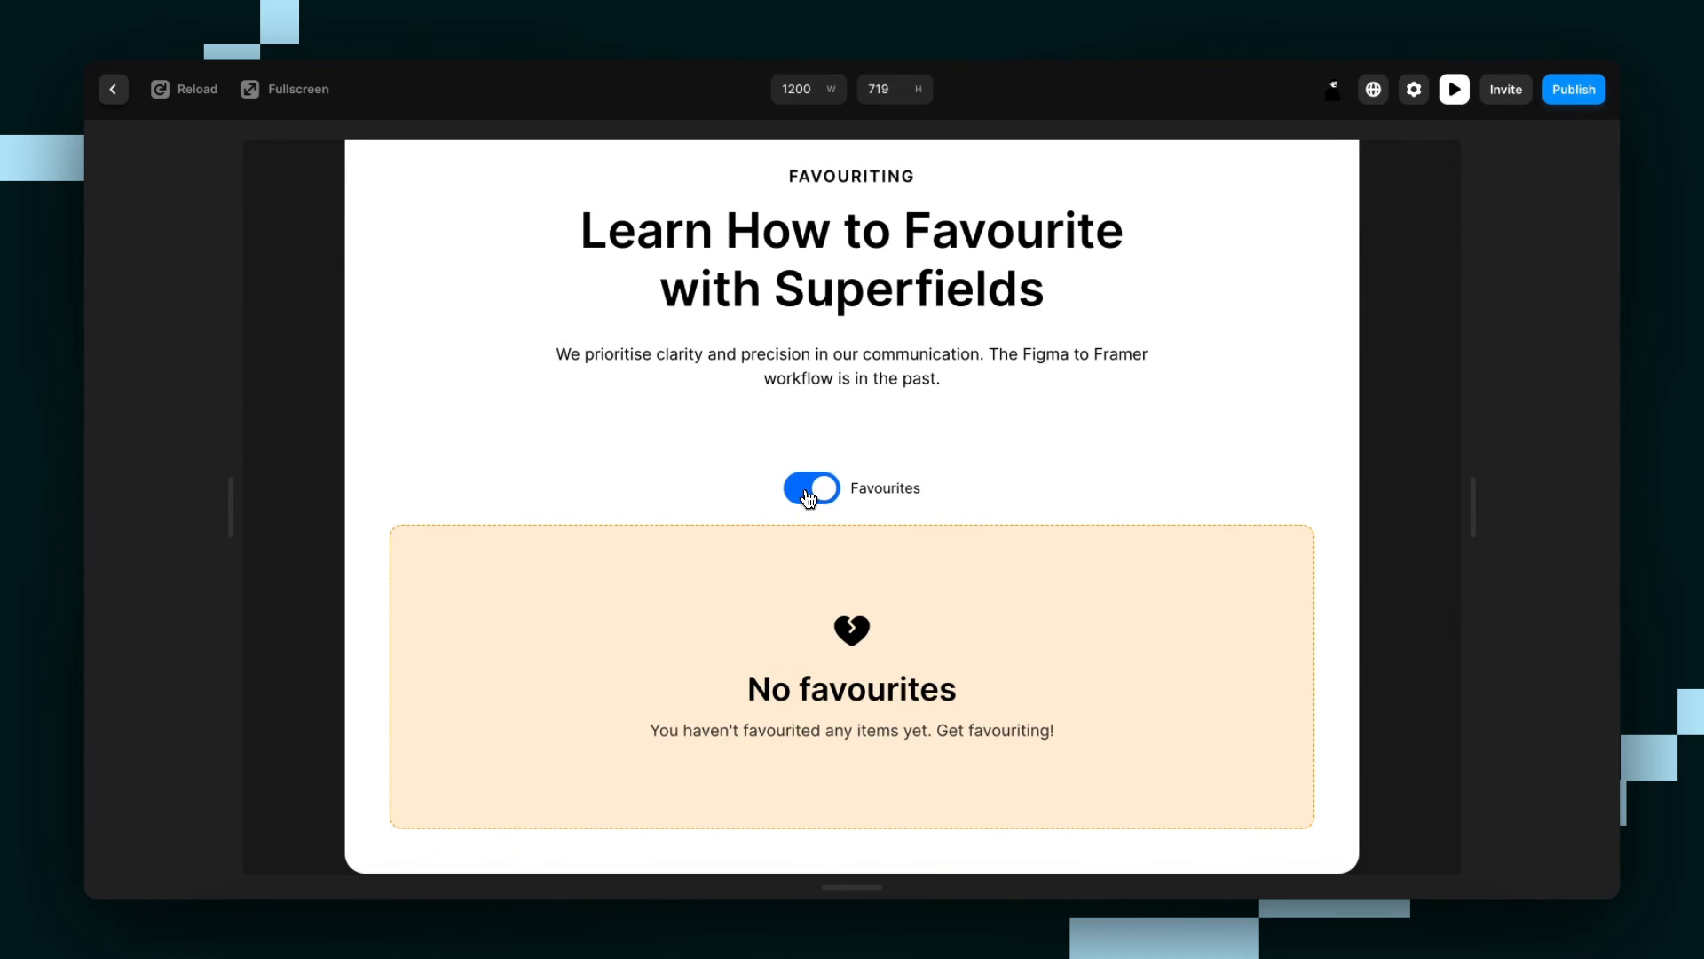
pyautogui.click(808, 495)
pyautogui.click(652, 557)
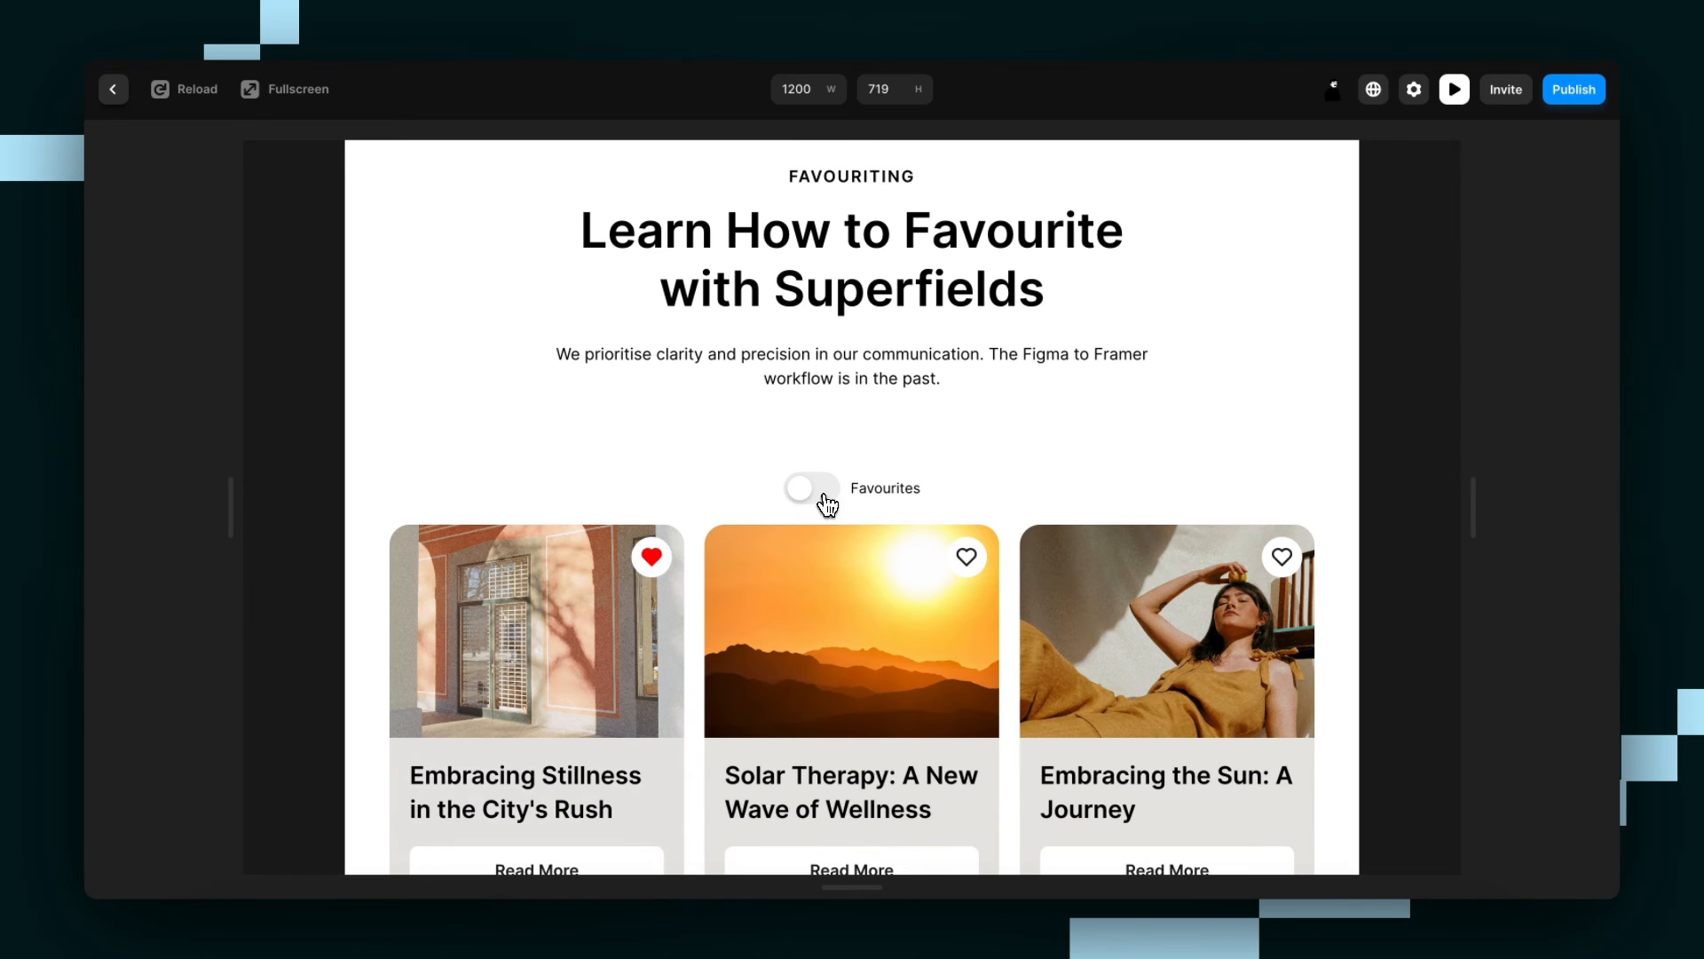
pyautogui.click(832, 497)
pyautogui.click(833, 500)
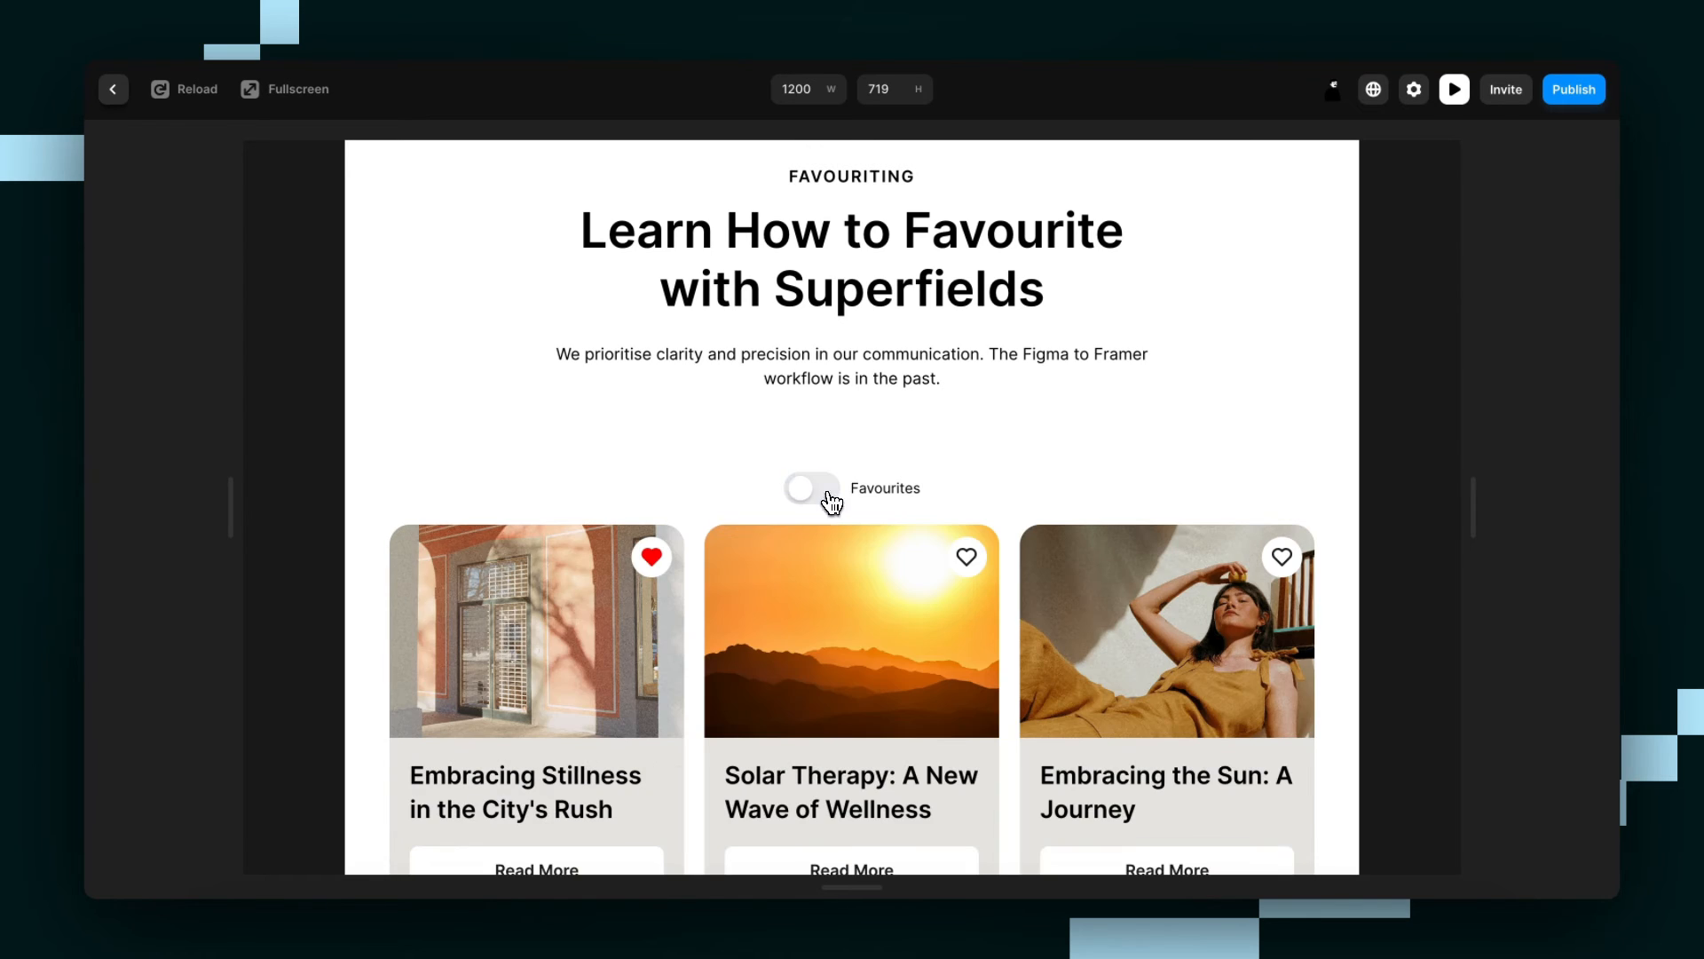
pyautogui.click(672, 562)
pyautogui.click(113, 90)
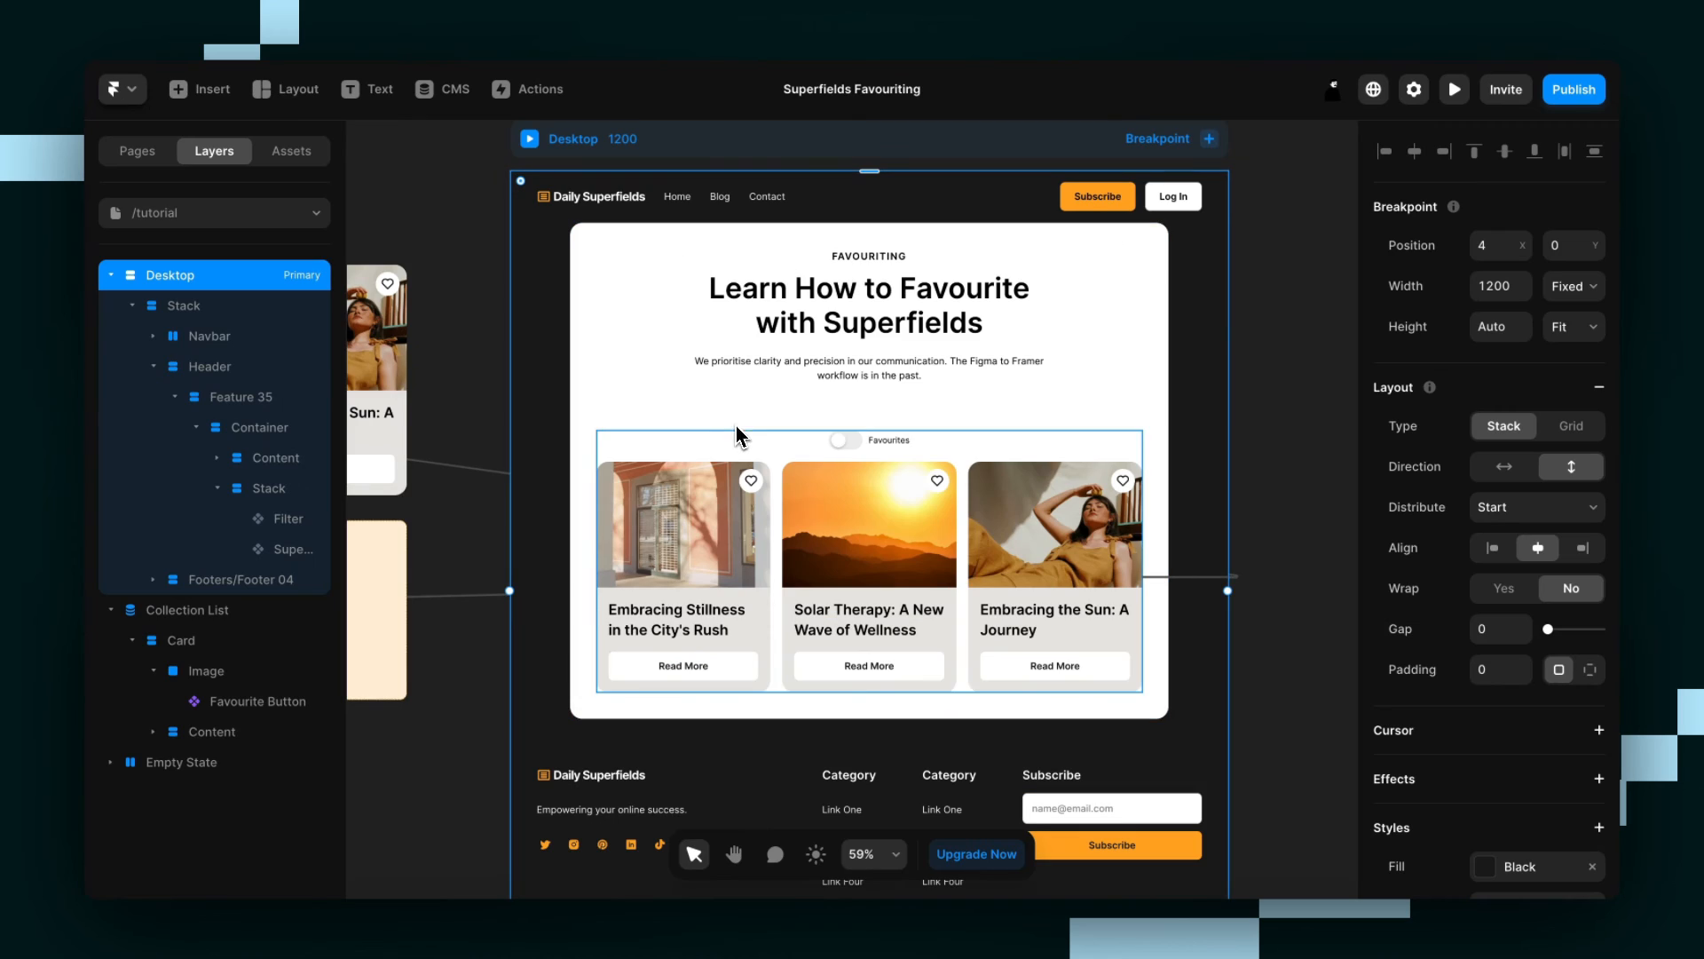
# Preview the Desktop page, open the Solar Therapy article from its card to examine its layout, and close the preview.
pyautogui.click(530, 138)
pyautogui.scroll(-3, 715, 381)
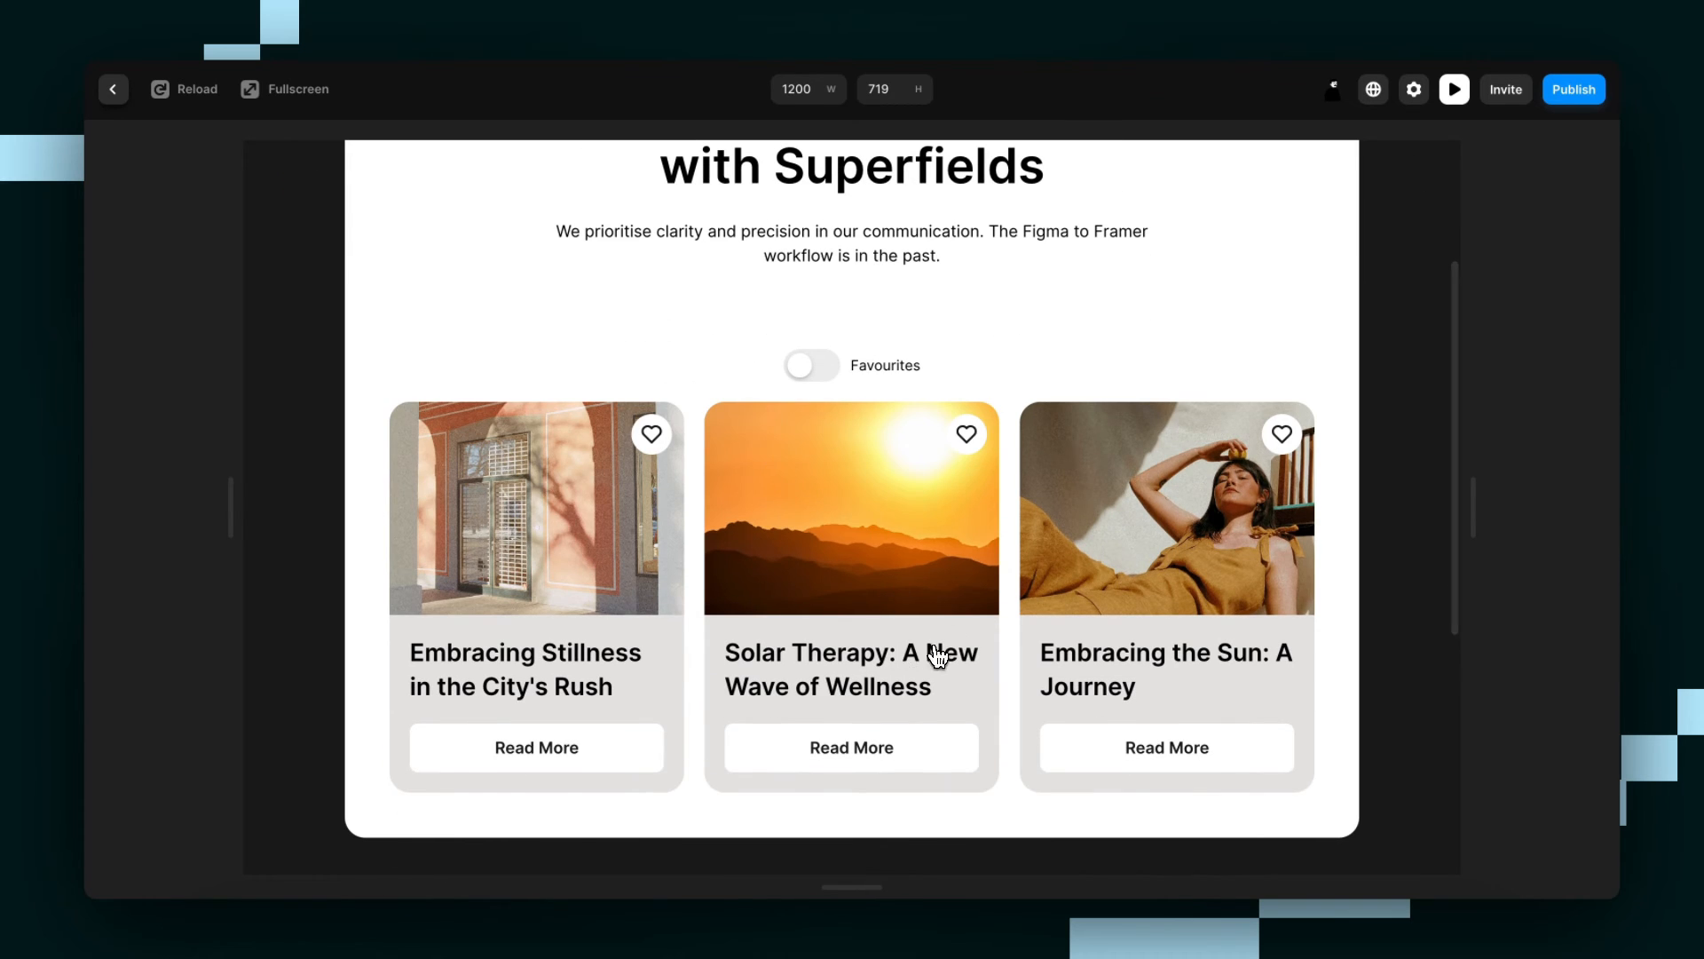
pyautogui.click(899, 750)
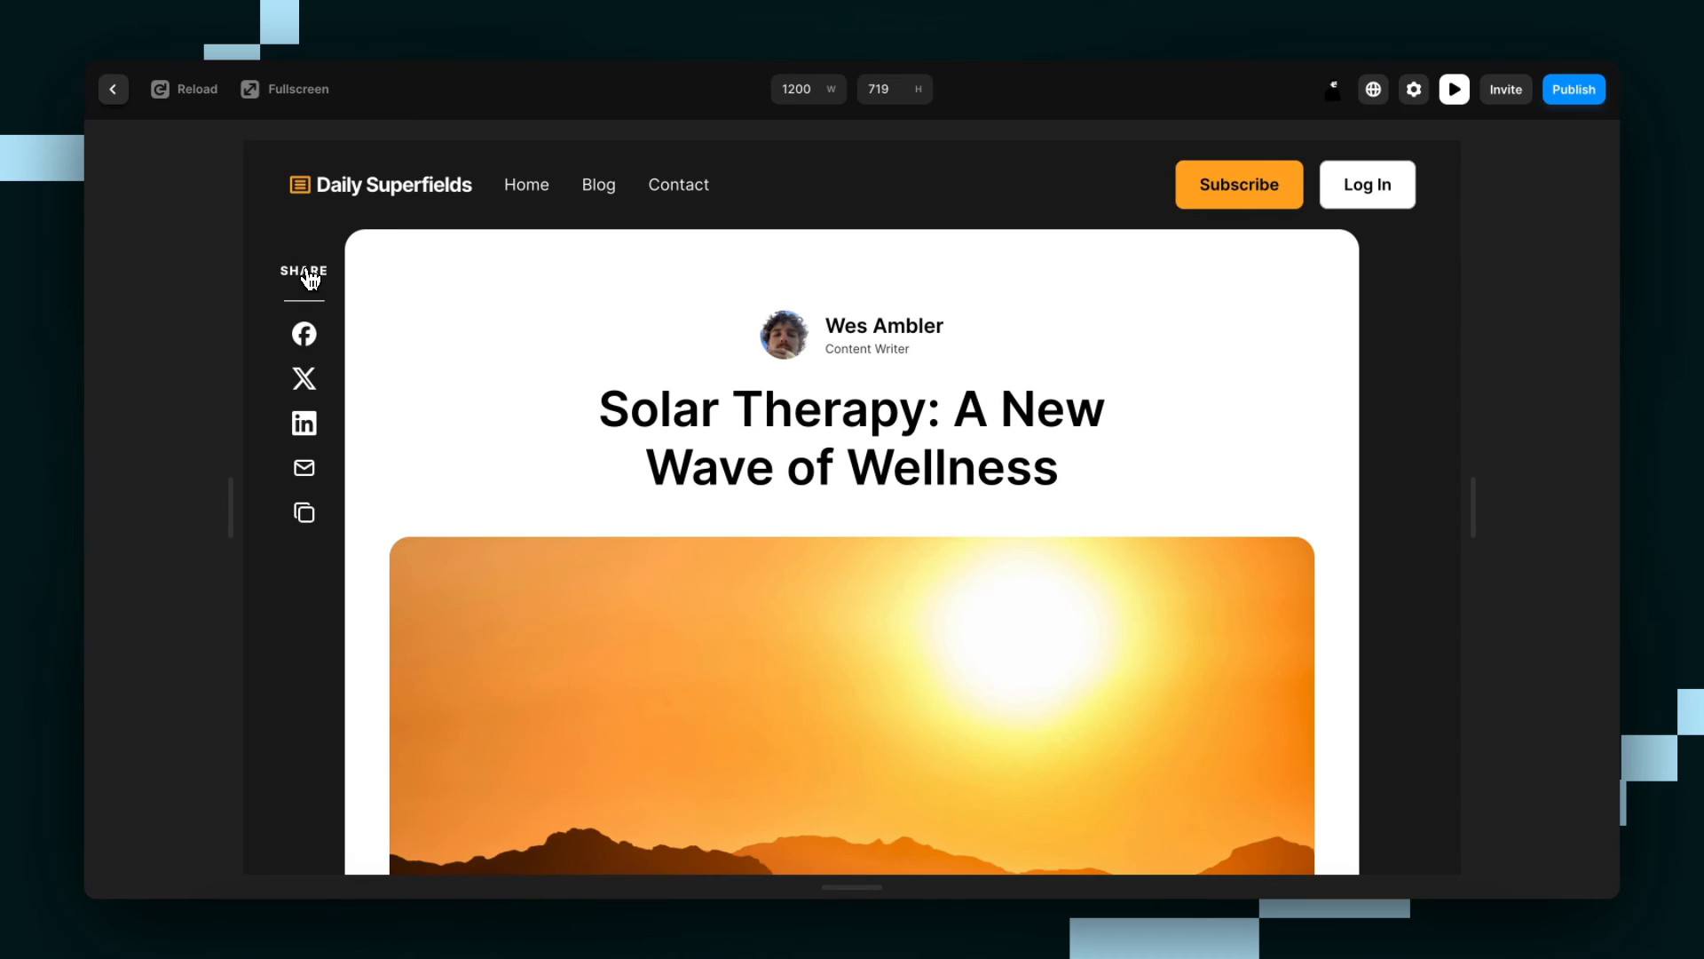
pyautogui.scroll(-3, 791, 373)
pyautogui.scroll(2, 792, 373)
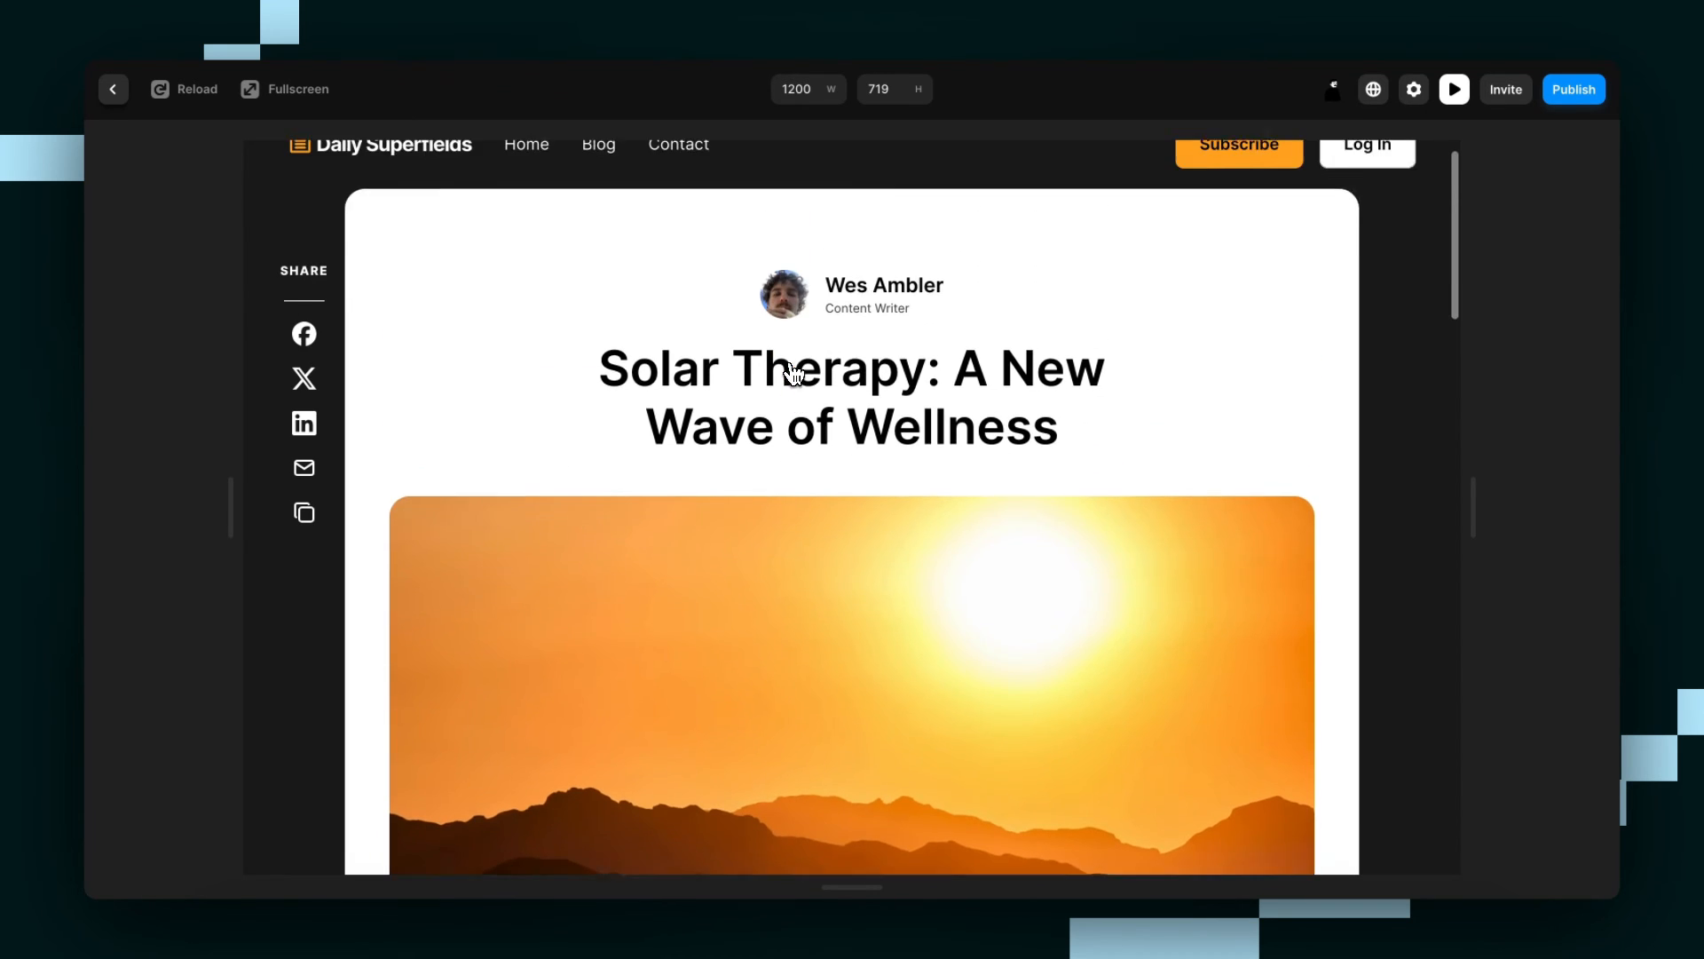
pyautogui.scroll(1, 790, 370)
pyautogui.press('Escape')
# Copy the Favourite Button from the first collection card and open the Blog detail page.
pyautogui.hscroll(-5, 538, 314)
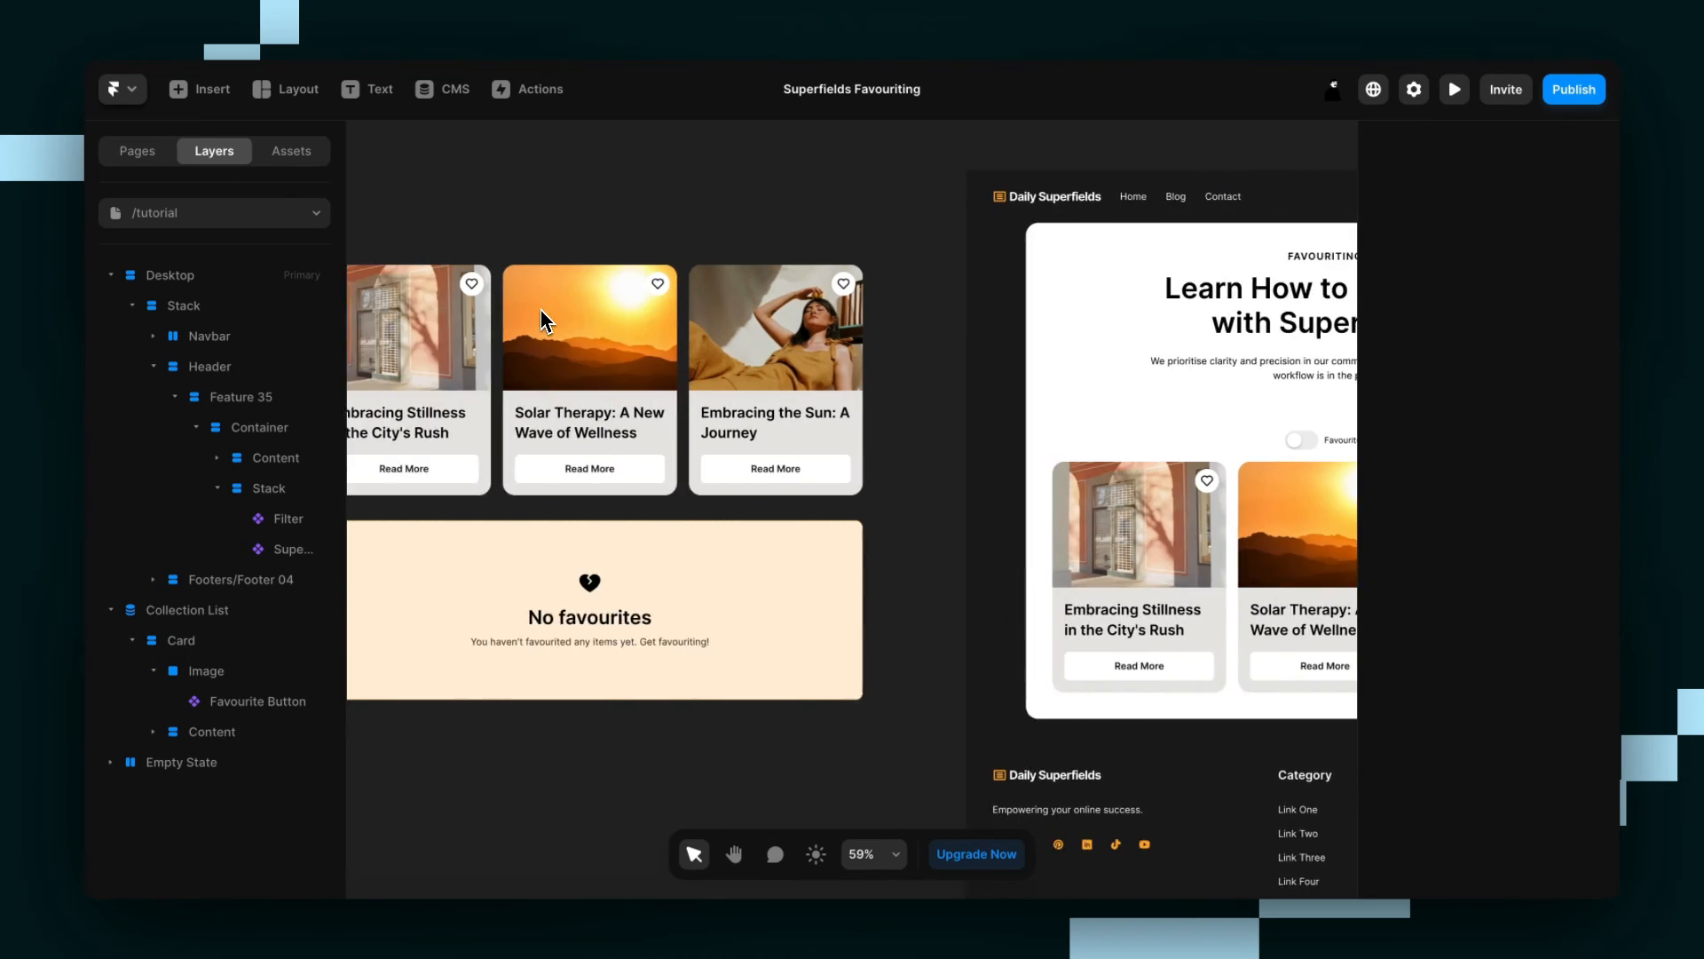
pyautogui.hscroll(-5, 545, 321)
pyautogui.click(748, 295)
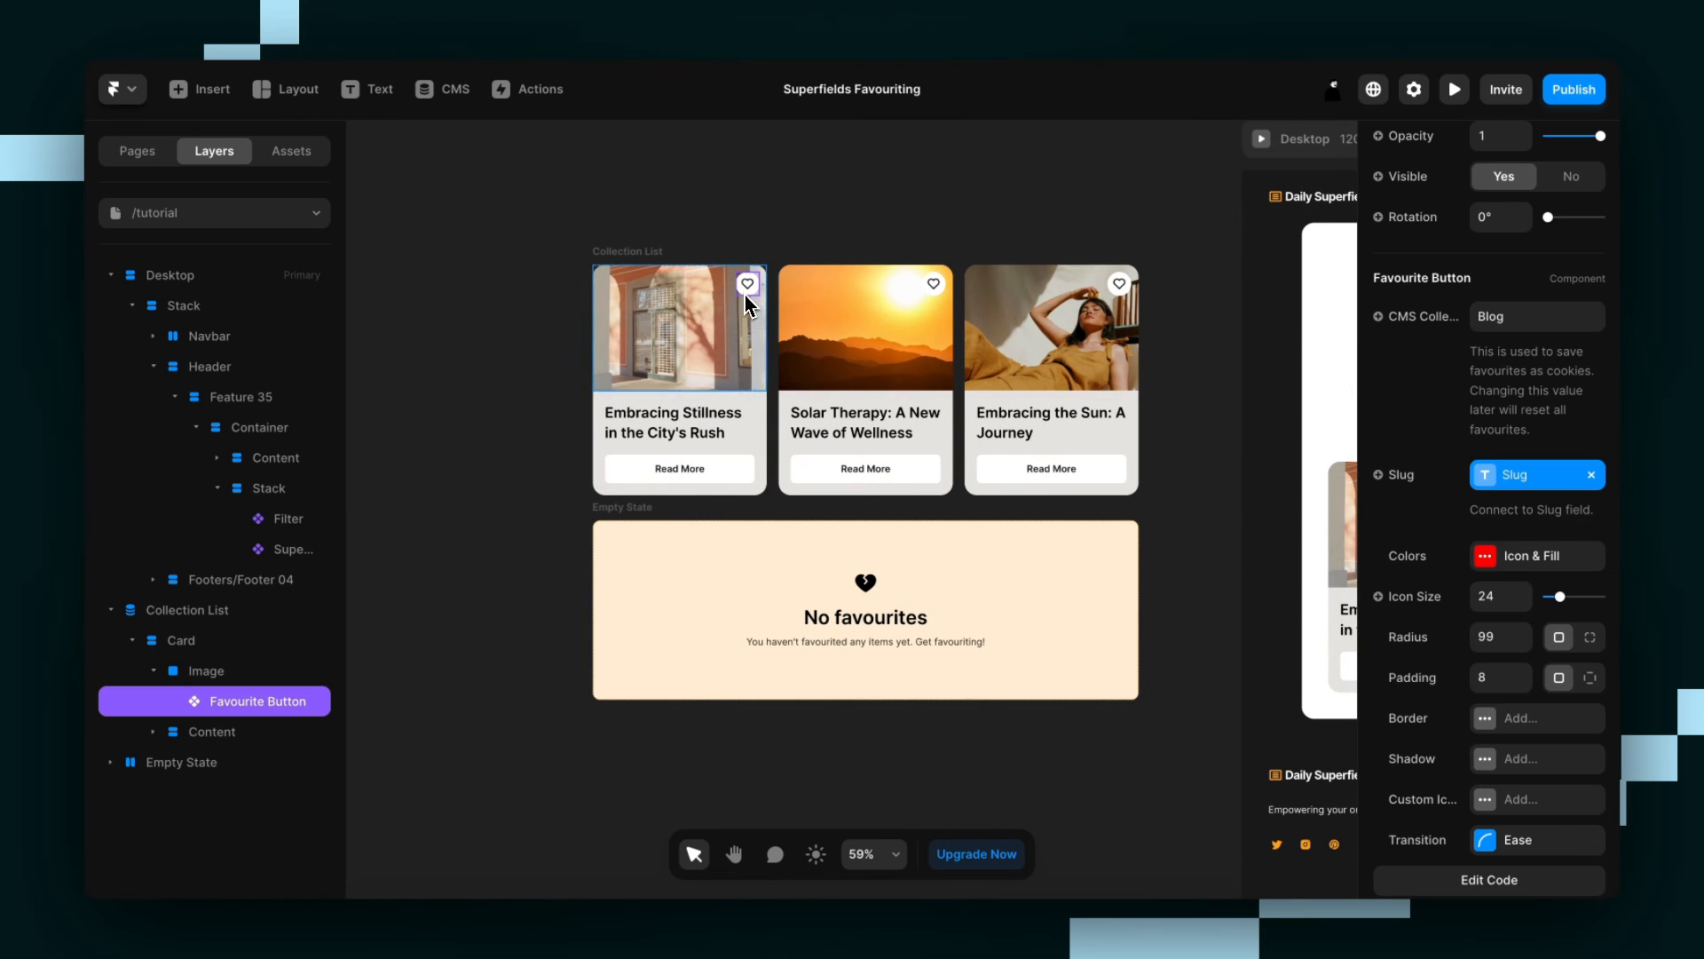
pyautogui.hscroll(8, 809, 417)
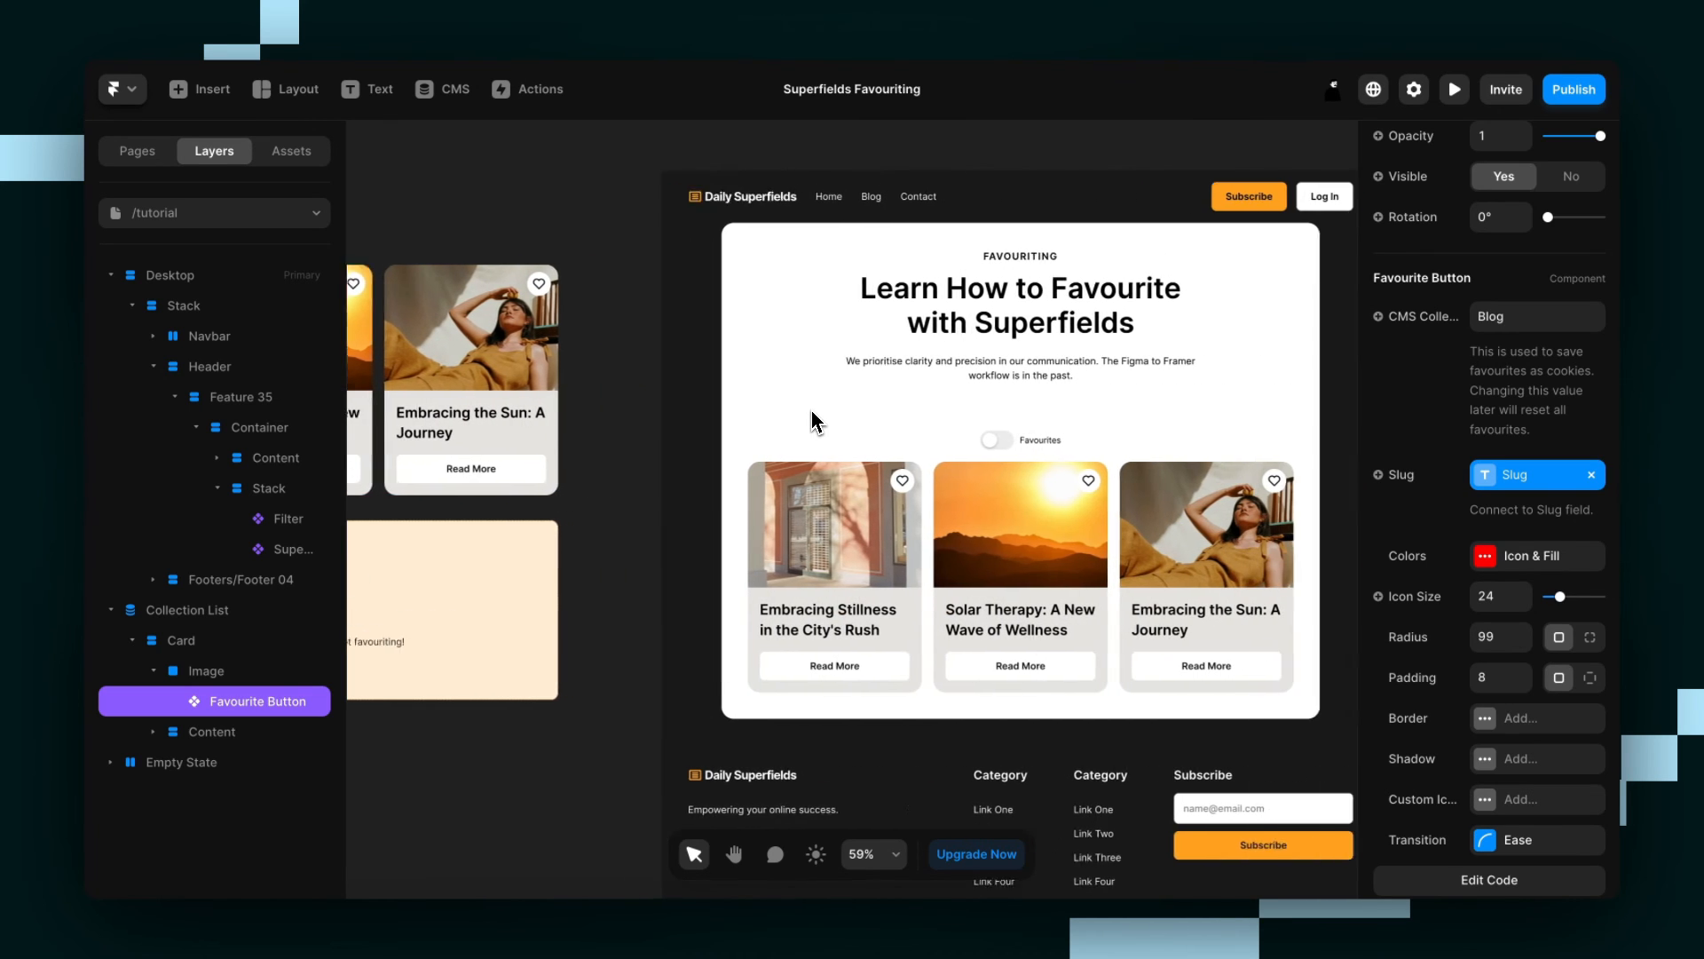
pyautogui.hscroll(2, 812, 421)
pyautogui.click(138, 153)
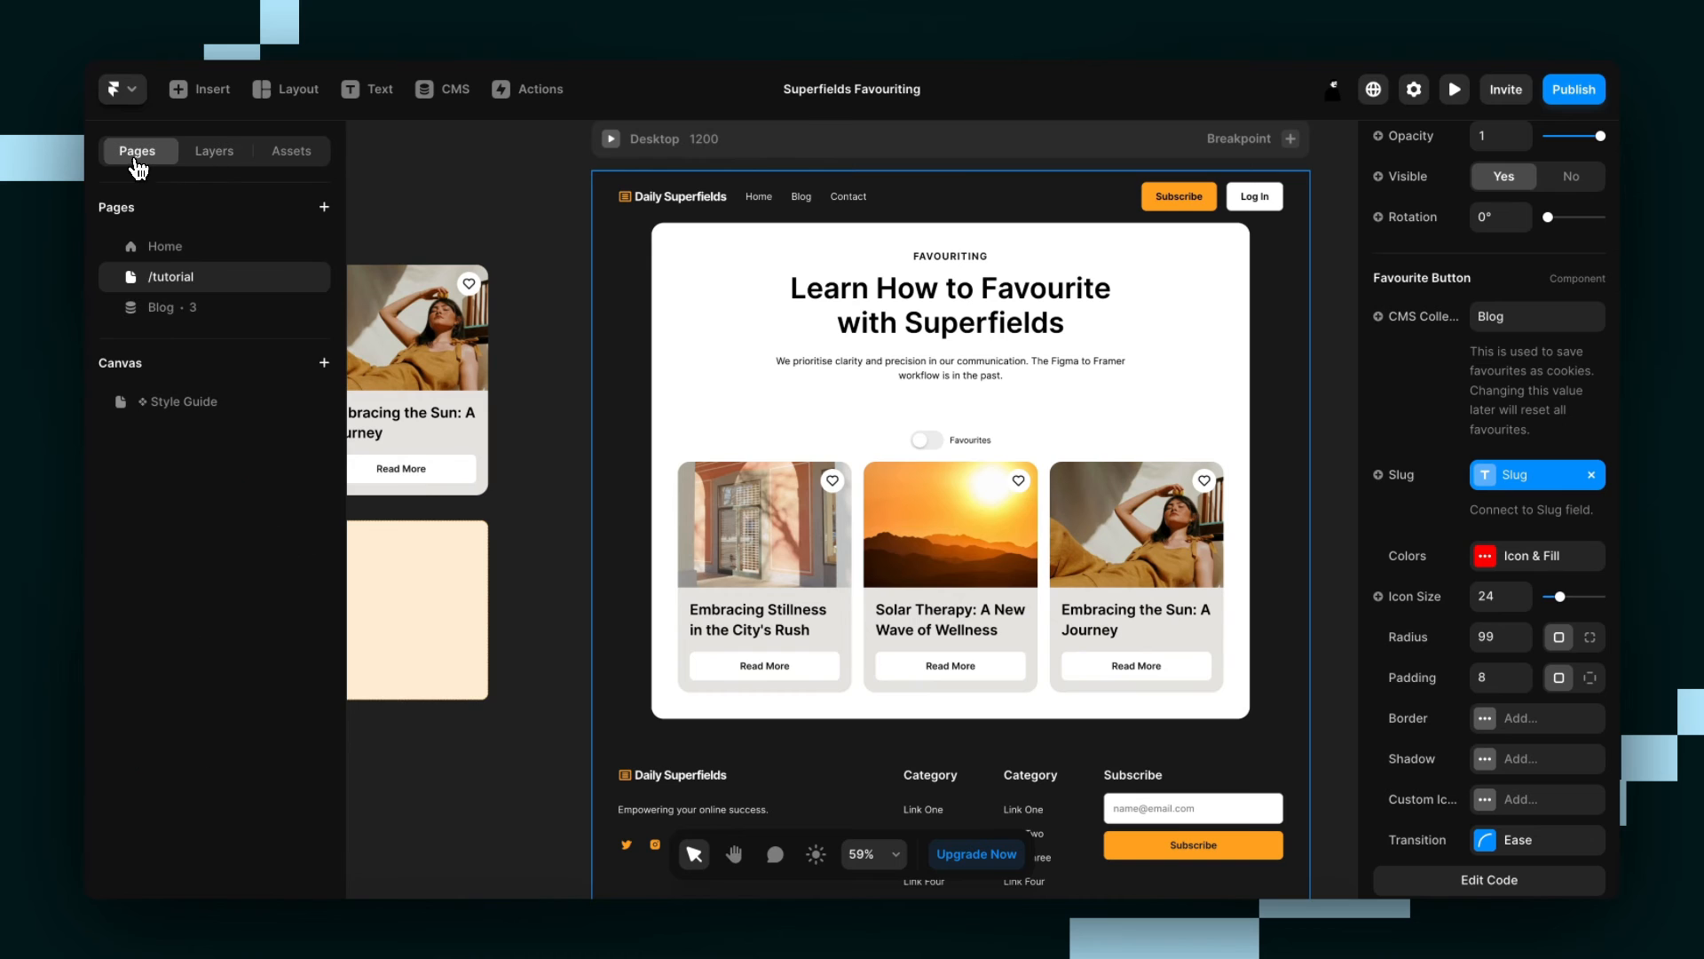
pyautogui.click(182, 306)
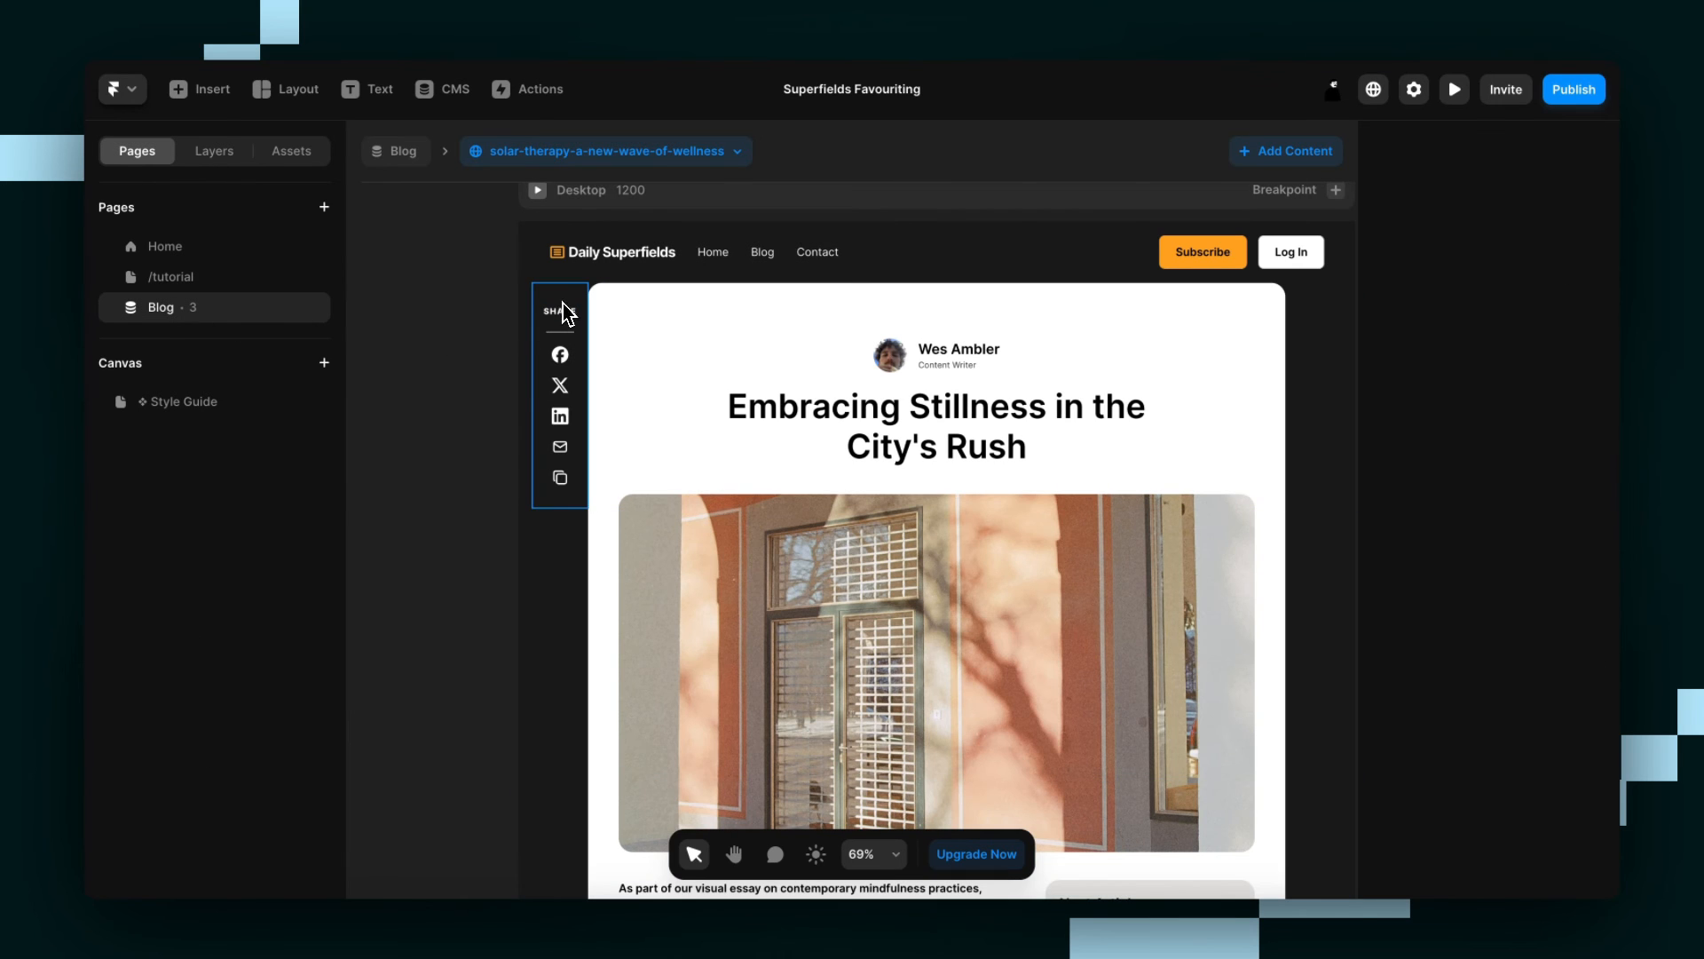
# Paste the Favourite Button into the article's share column and move it above the SHARE label.
pyautogui.click(566, 313)
pyautogui.hotkey('ctrl', 'v')
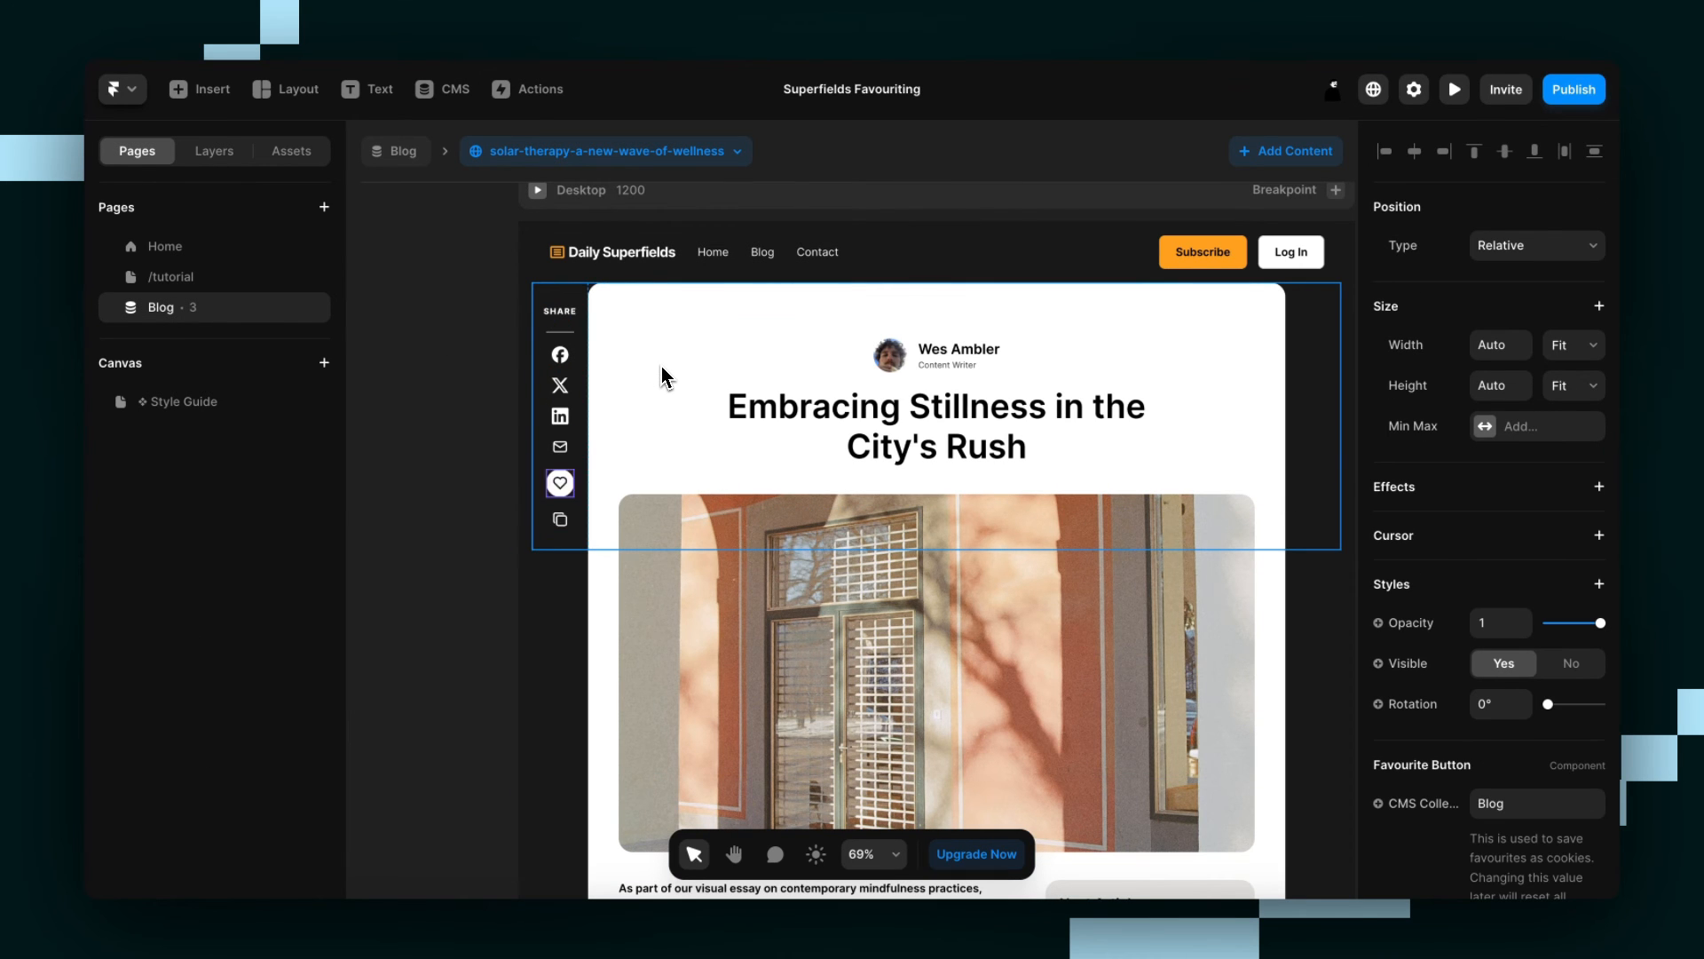
pyautogui.press('Up')
pyautogui.press('Up')
pyautogui.press('Up')
pyautogui.press('Up')
pyautogui.press('Up')
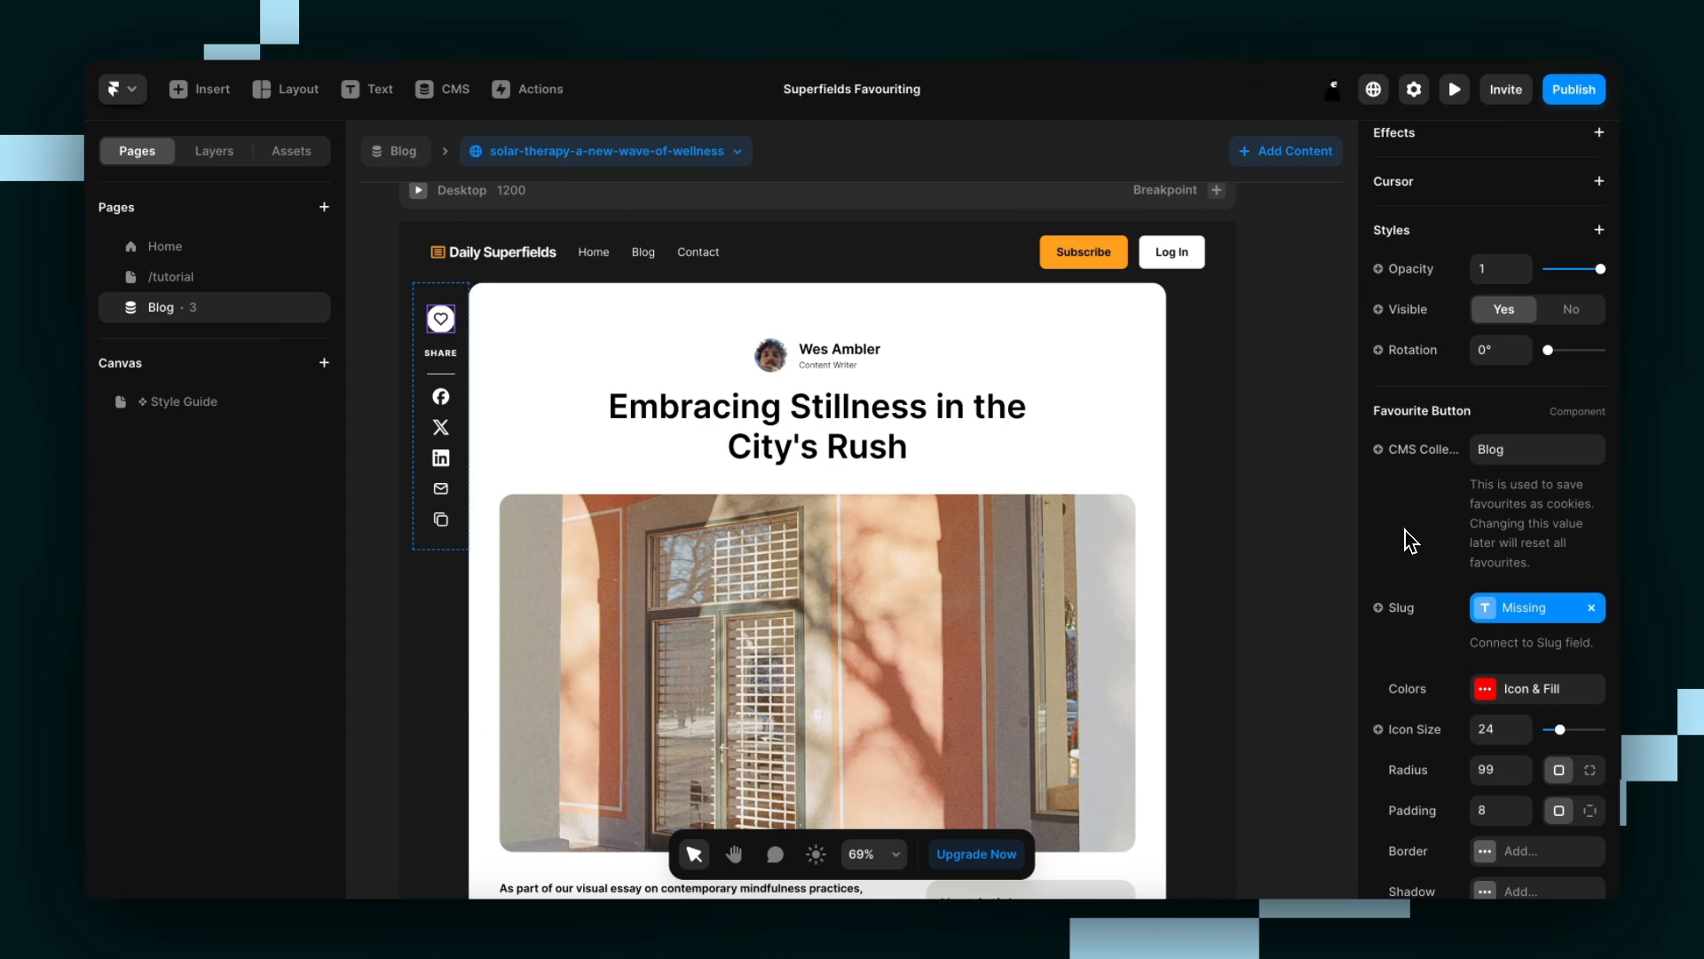
# Connect the pasted Favourite Button's Slug property to the Blog collection's Slug field.
pyautogui.click(1418, 613)
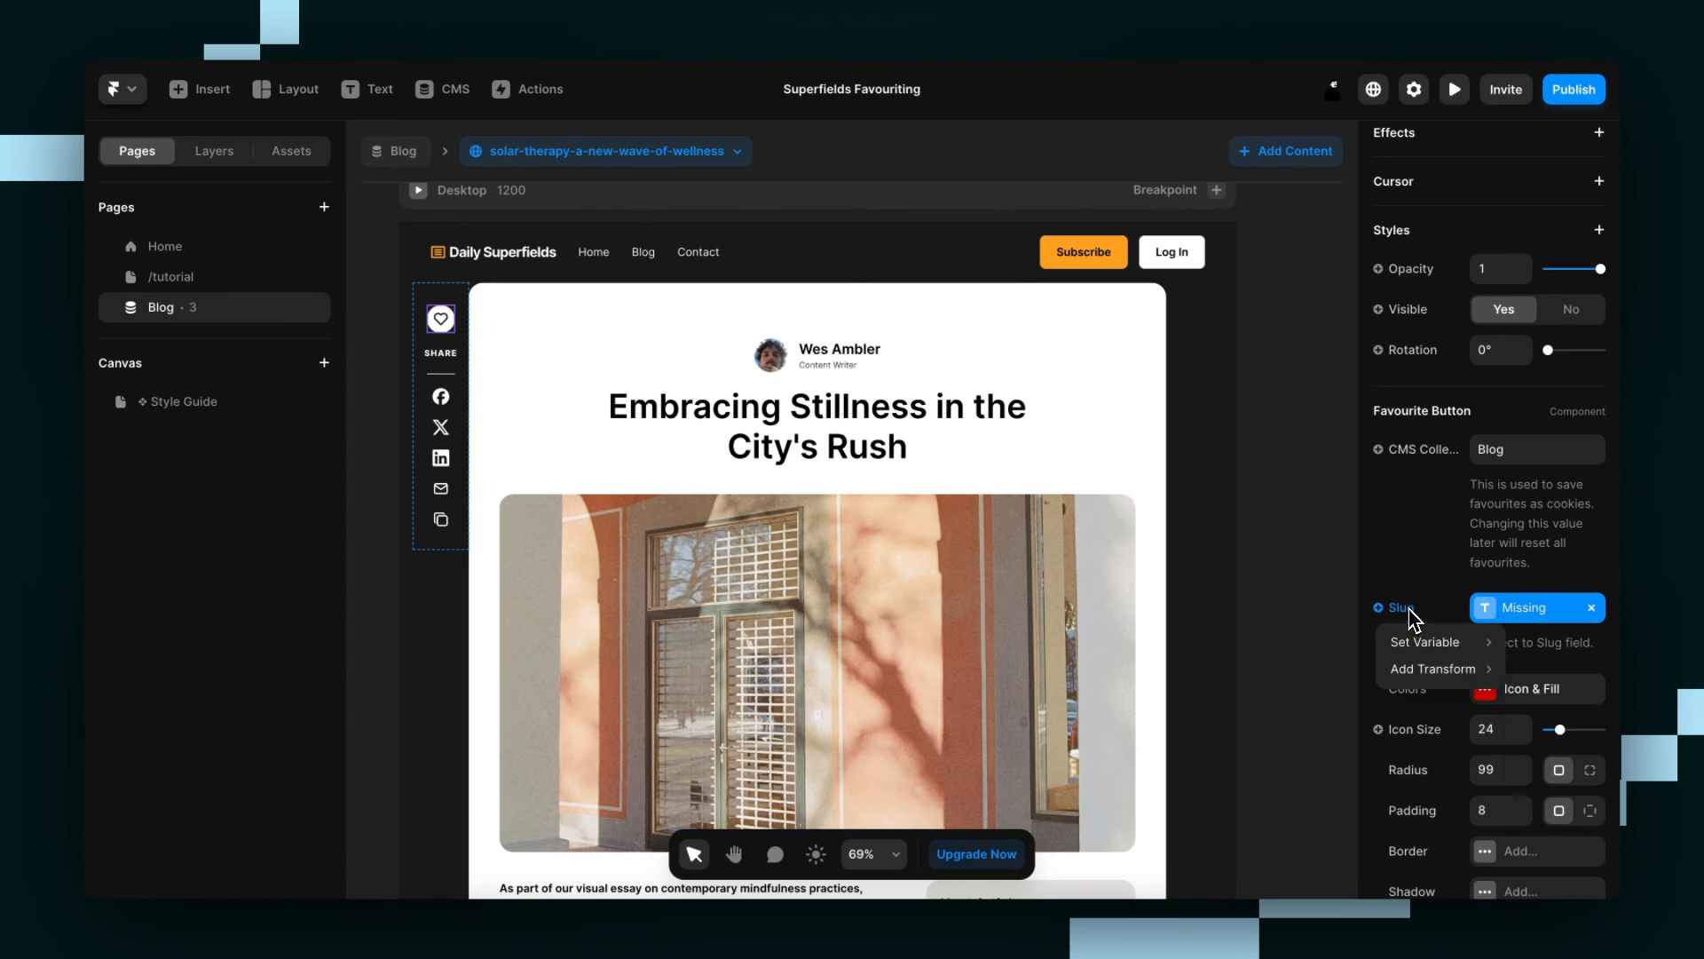
pyautogui.moveTo(1426, 644)
pyautogui.click(1545, 673)
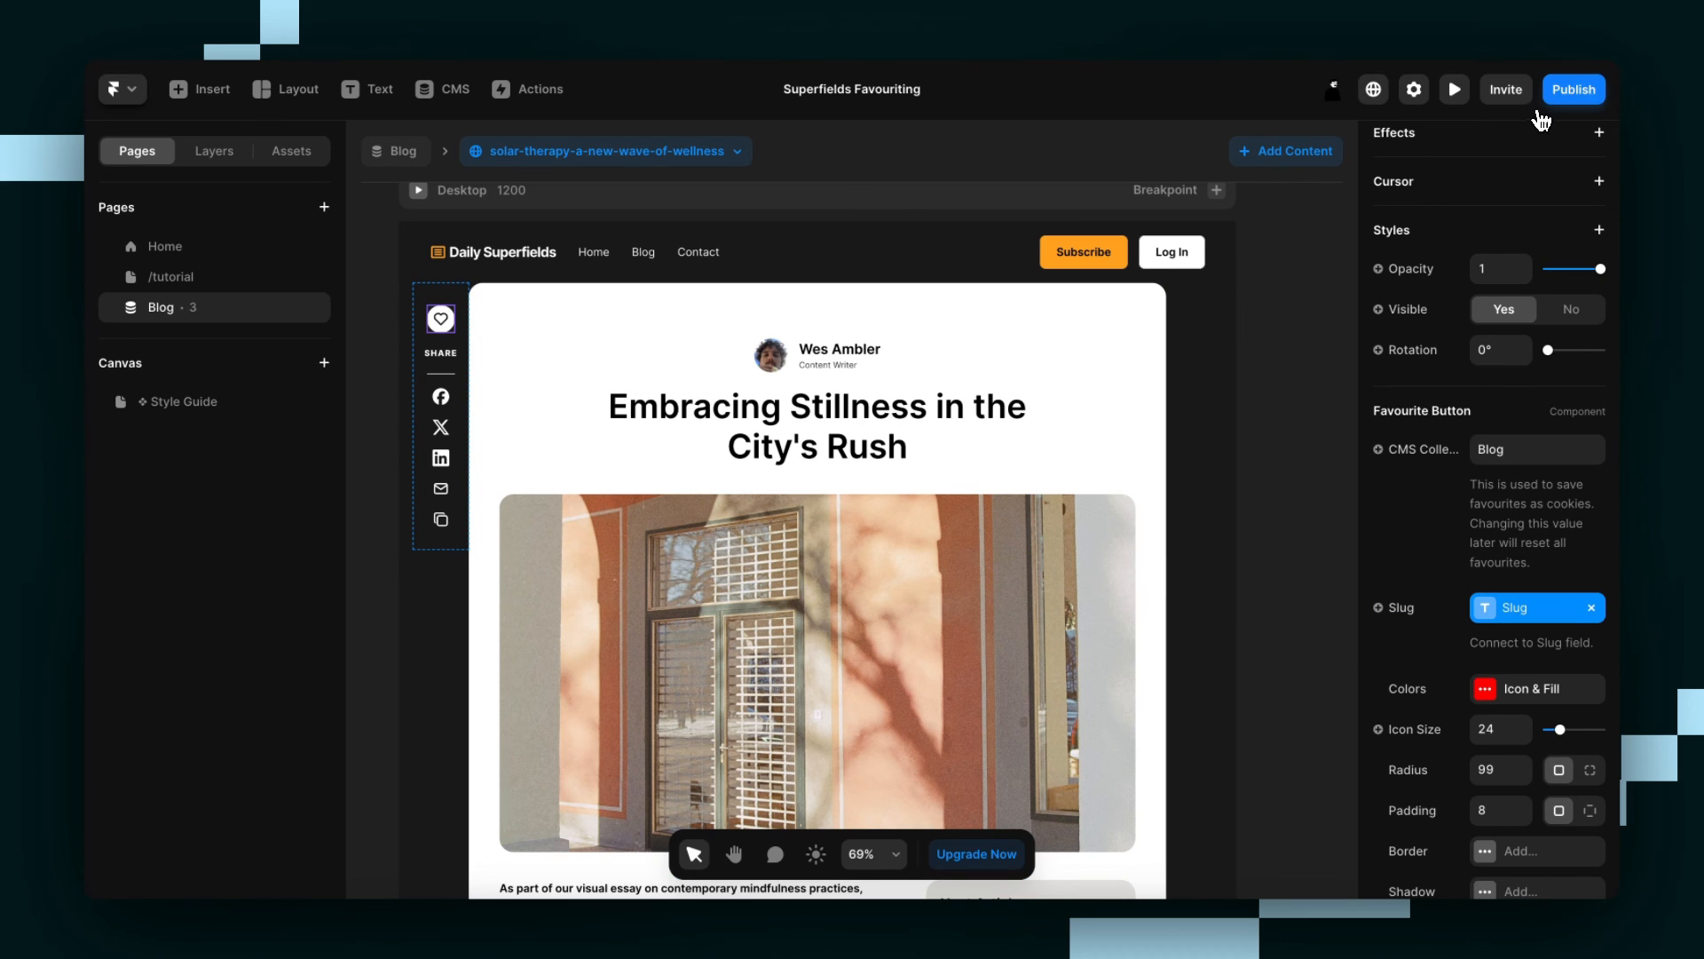
# Publish the site update and open the live site in a full-size view.
pyautogui.click(1603, 90)
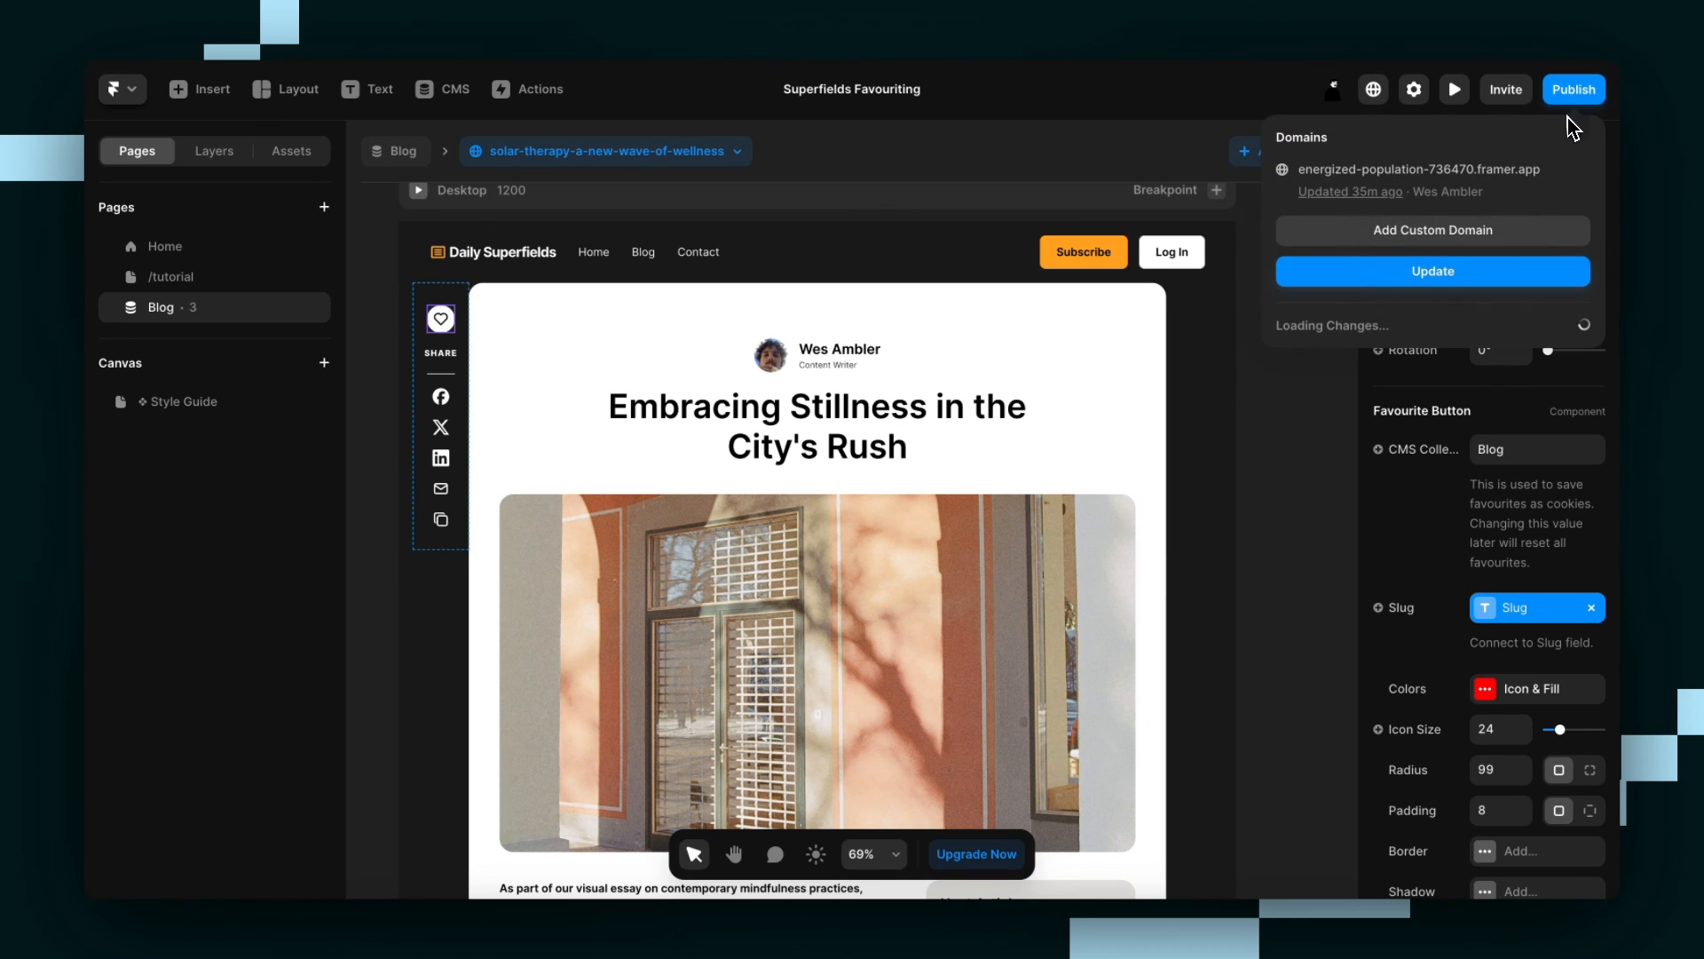
pyautogui.click(1431, 283)
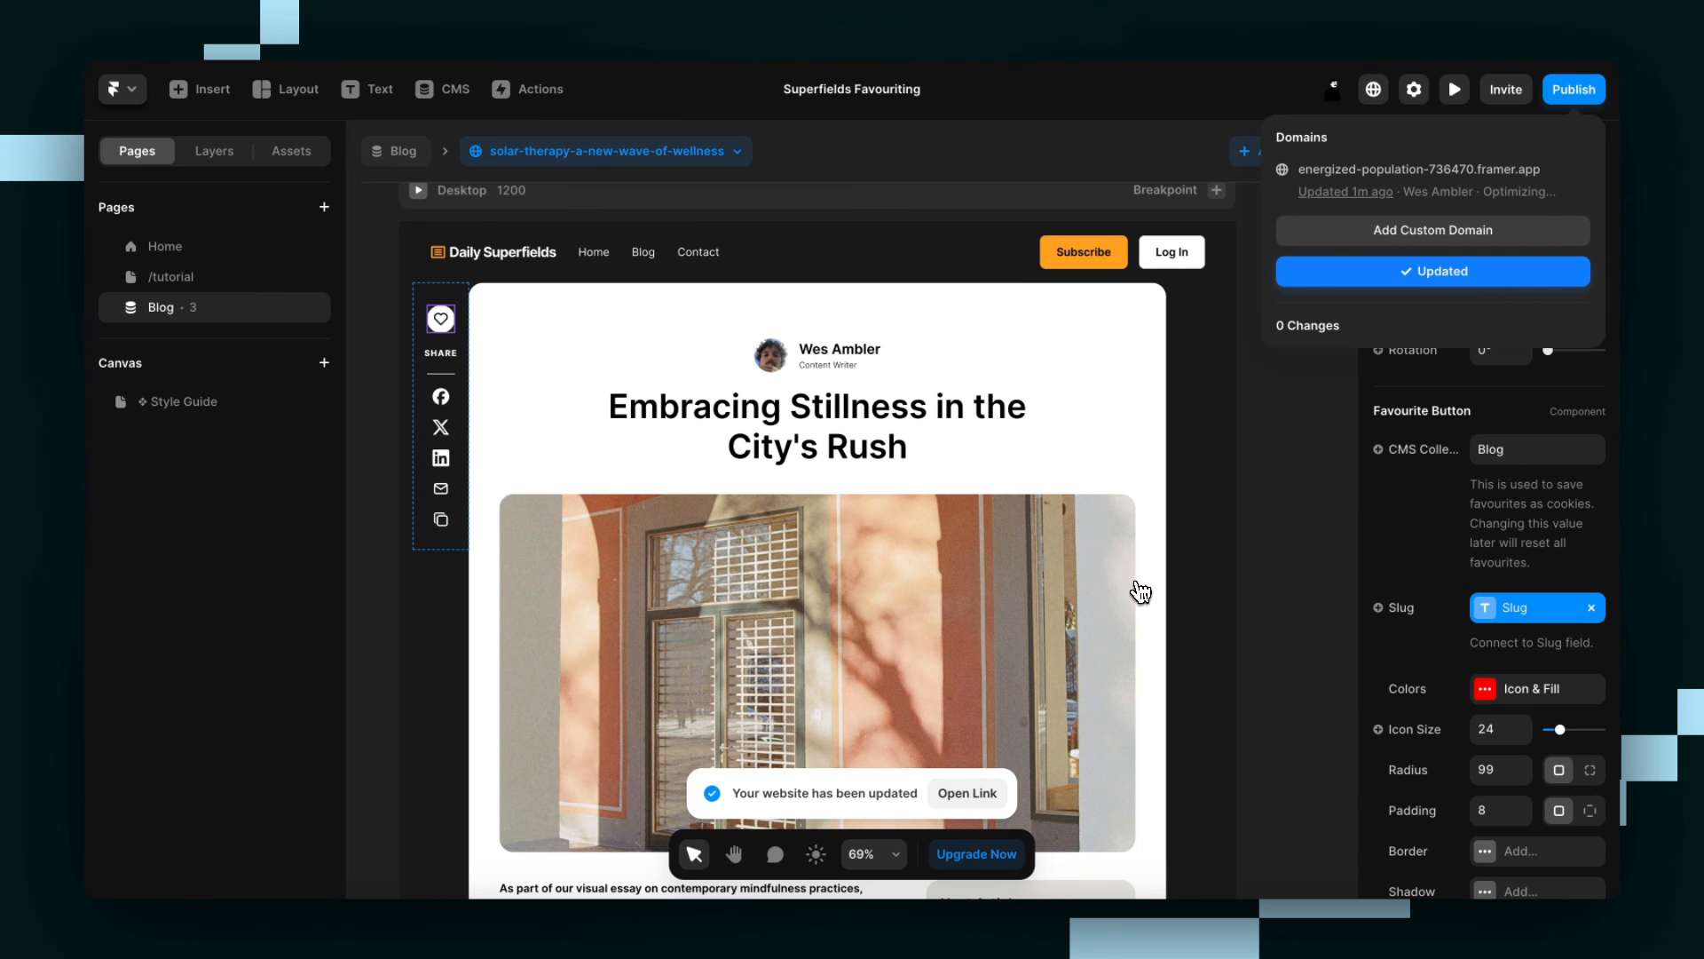
pyautogui.click(973, 791)
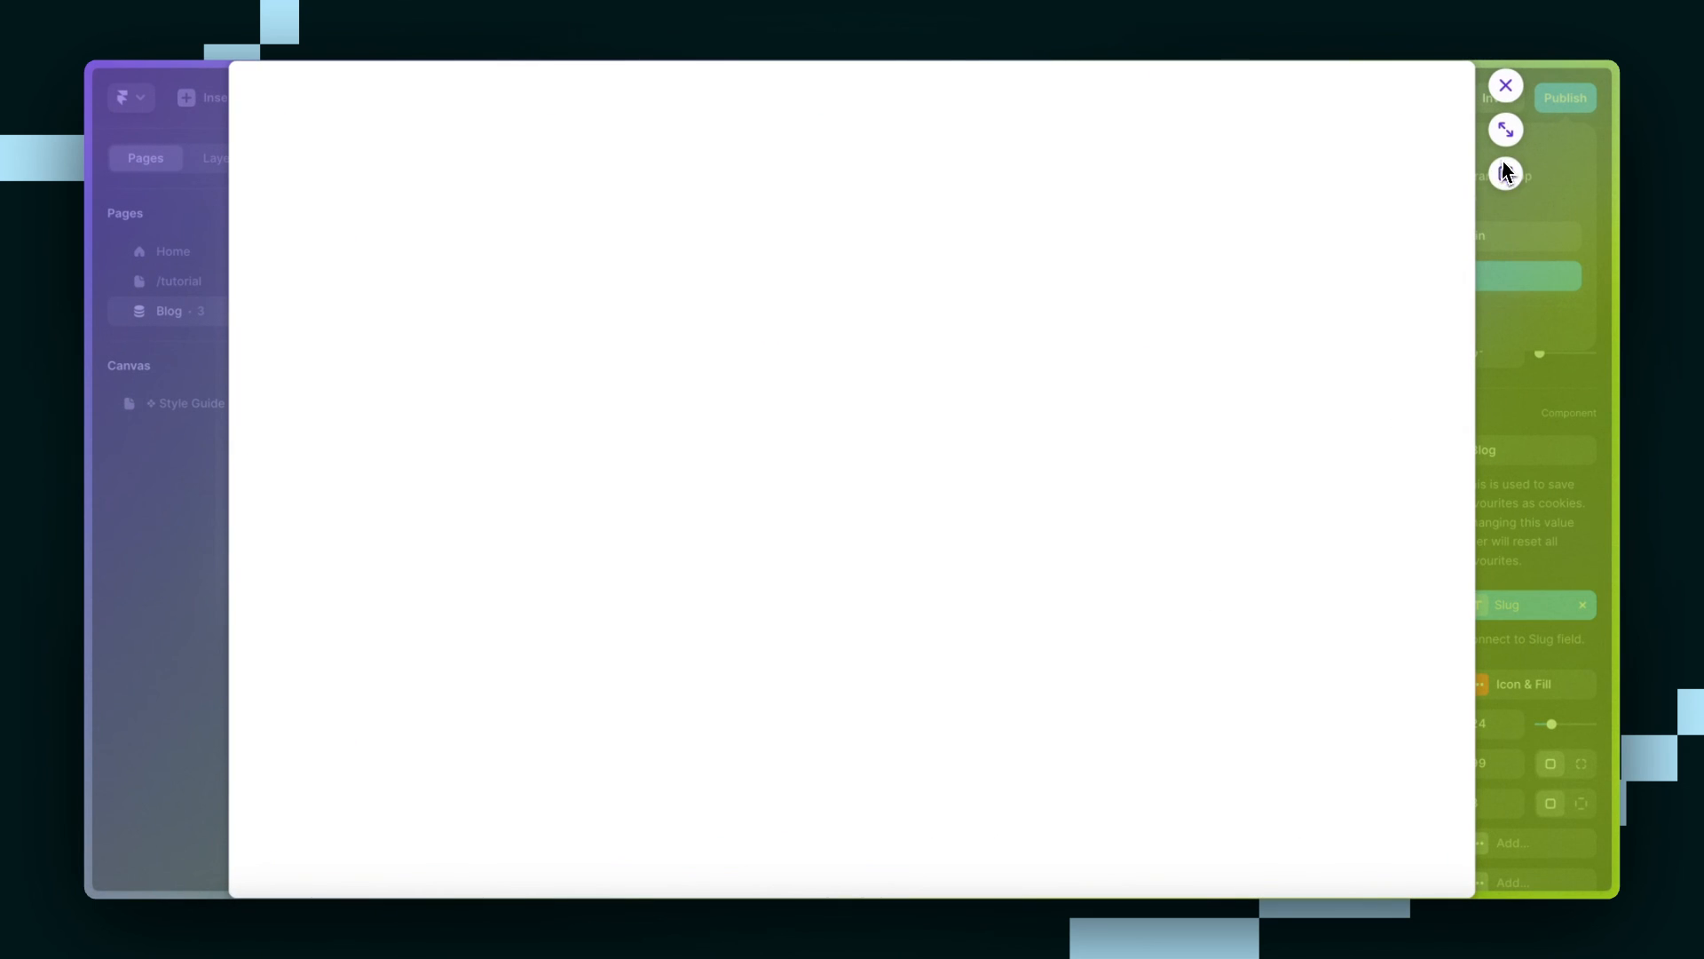
pyautogui.click(1506, 129)
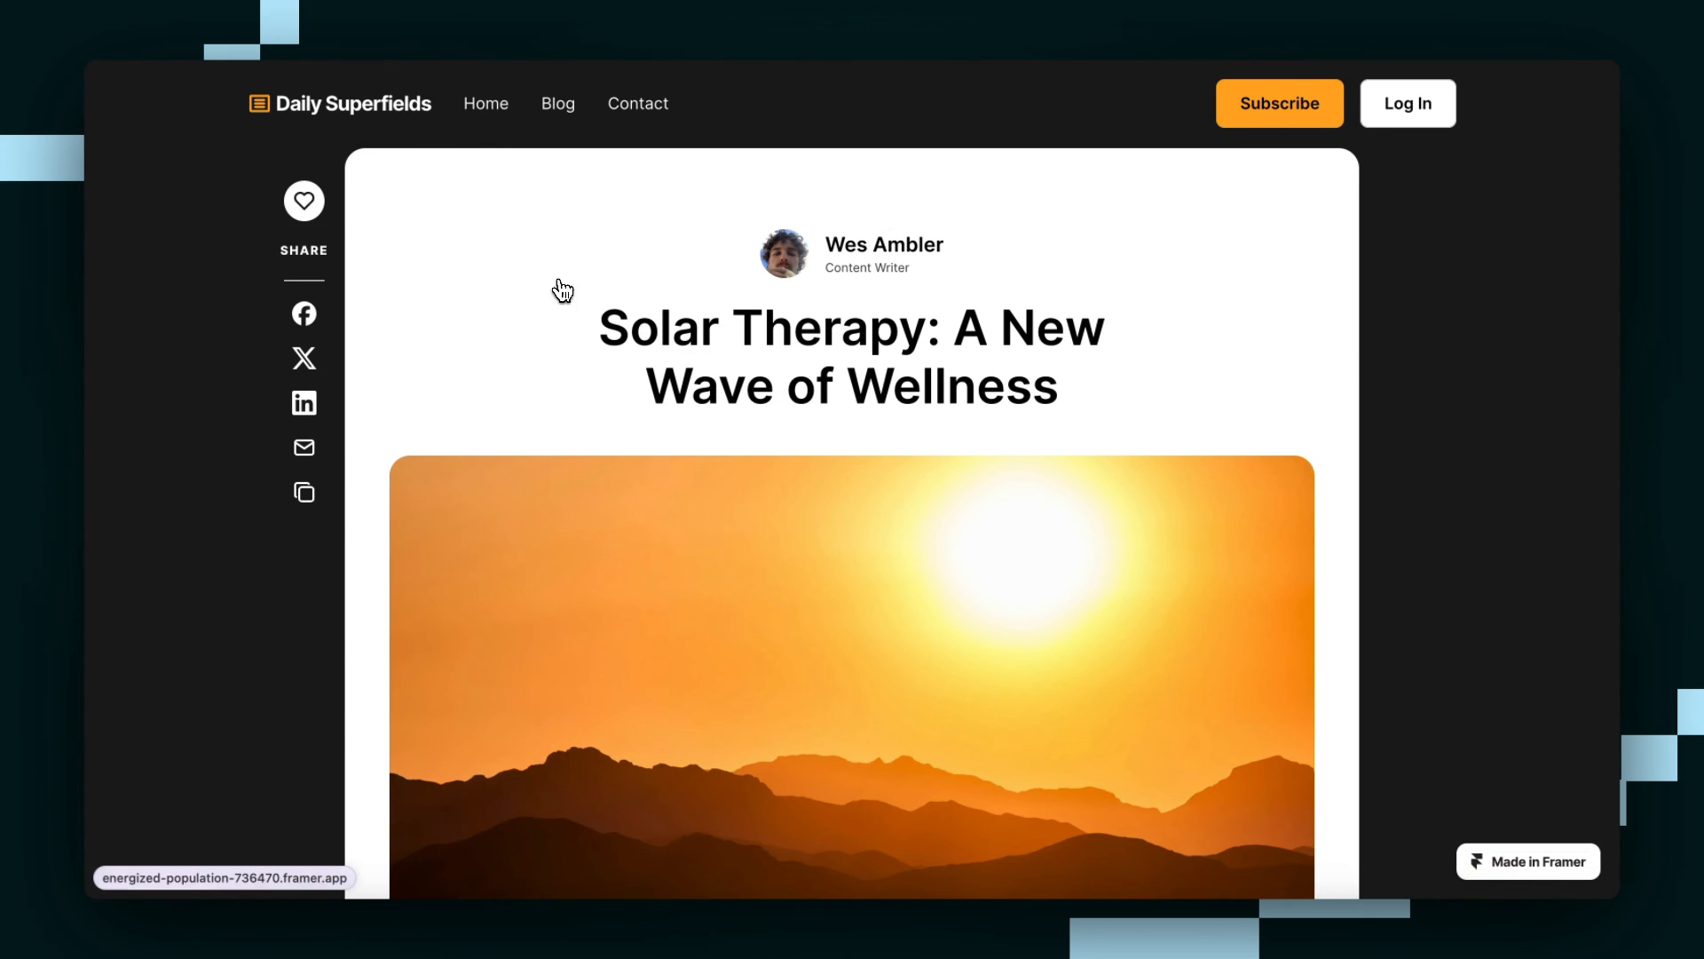
# Open the live favouriting page and test the Favourites toggle before and after favouriting the Embracing Stillness card.
pyautogui.click(611, 373)
pyautogui.scroll(-2, 663, 396)
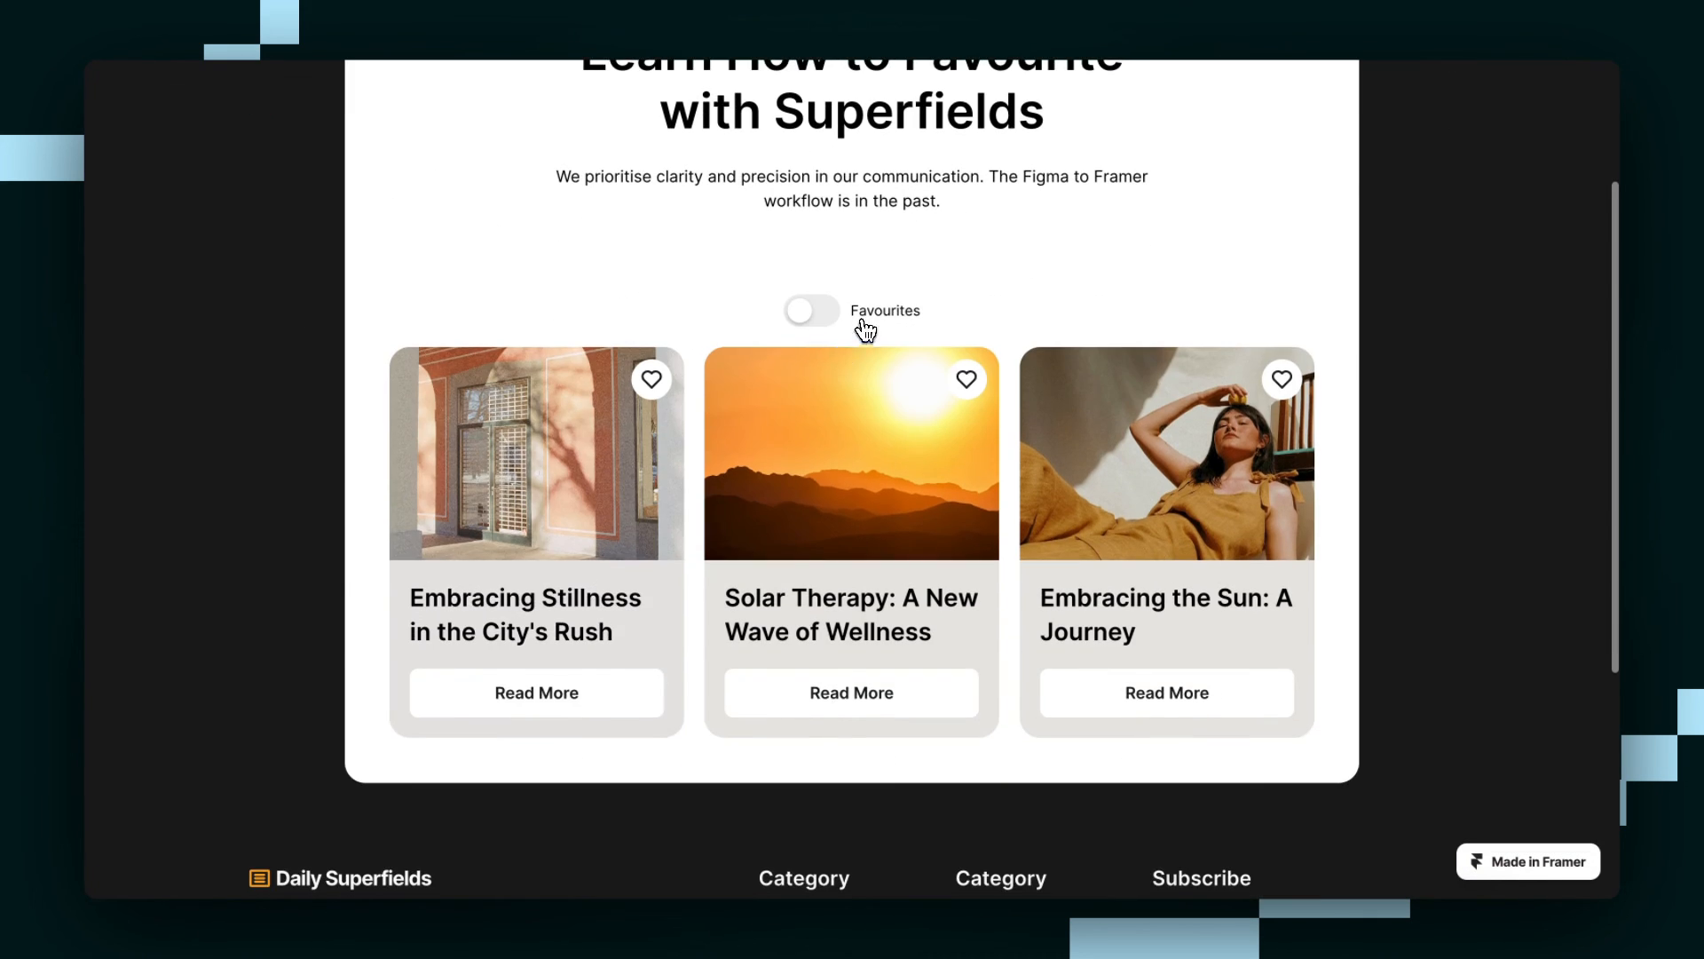
pyautogui.click(815, 326)
pyautogui.click(815, 316)
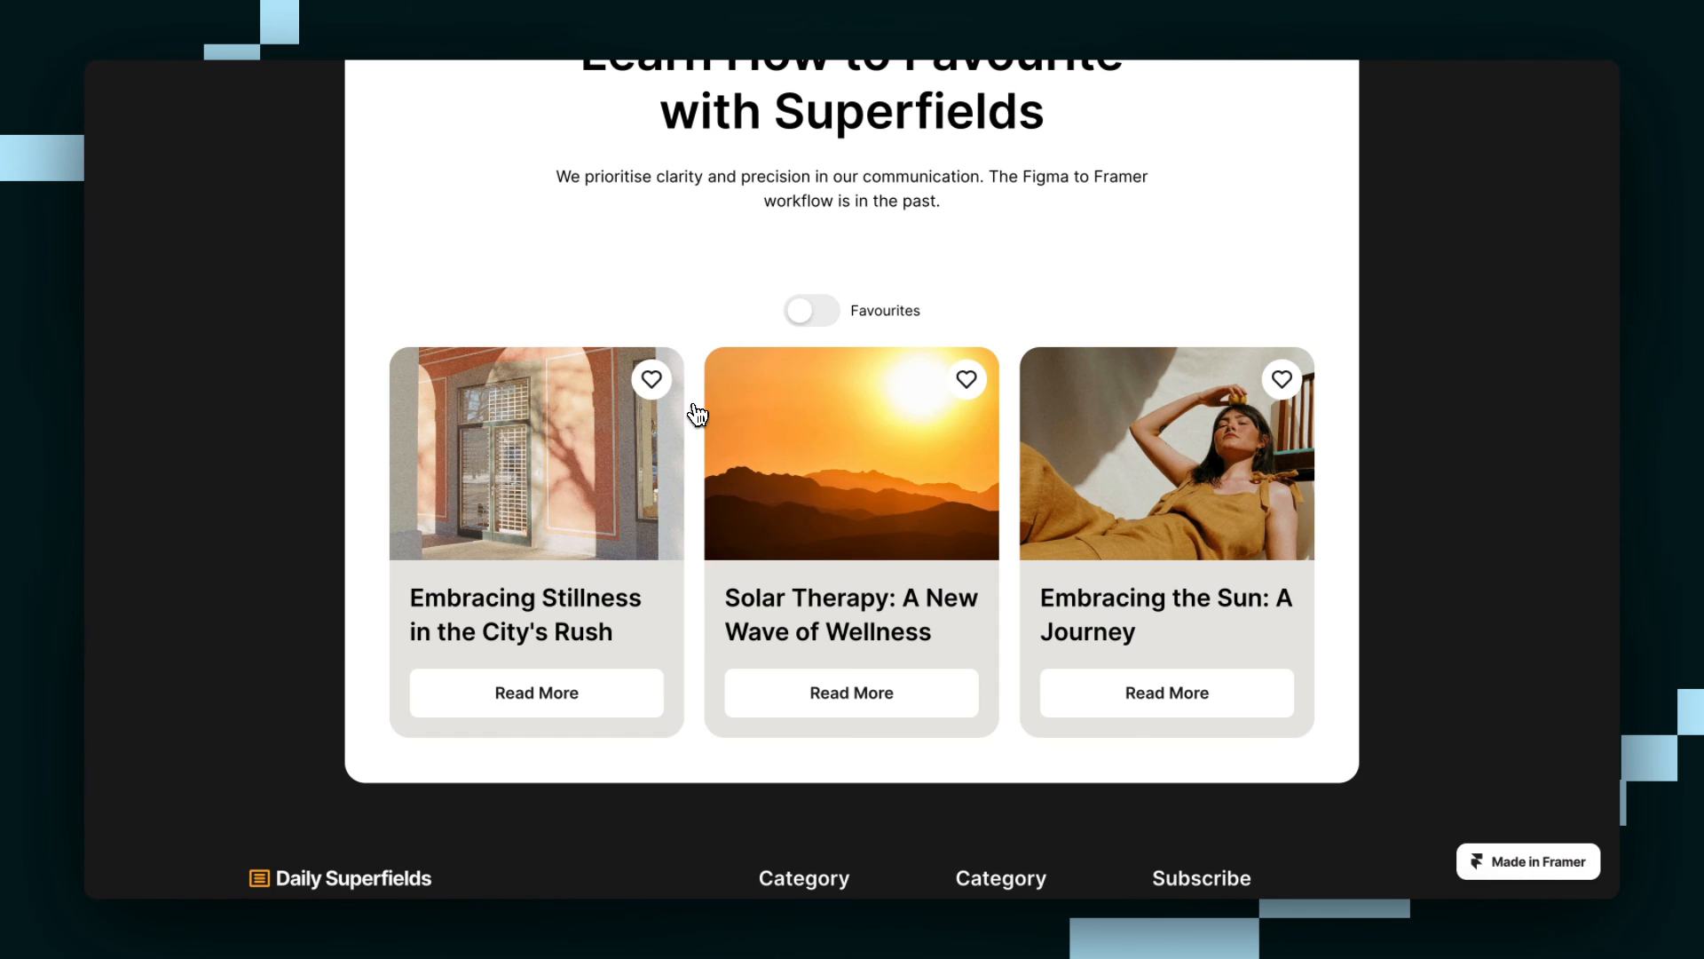
pyautogui.click(652, 377)
pyautogui.click(832, 321)
pyautogui.click(830, 319)
# Open the Embracing Stillness article, remove it from favourites there, and return to the card list to check its heart.
pyautogui.click(621, 703)
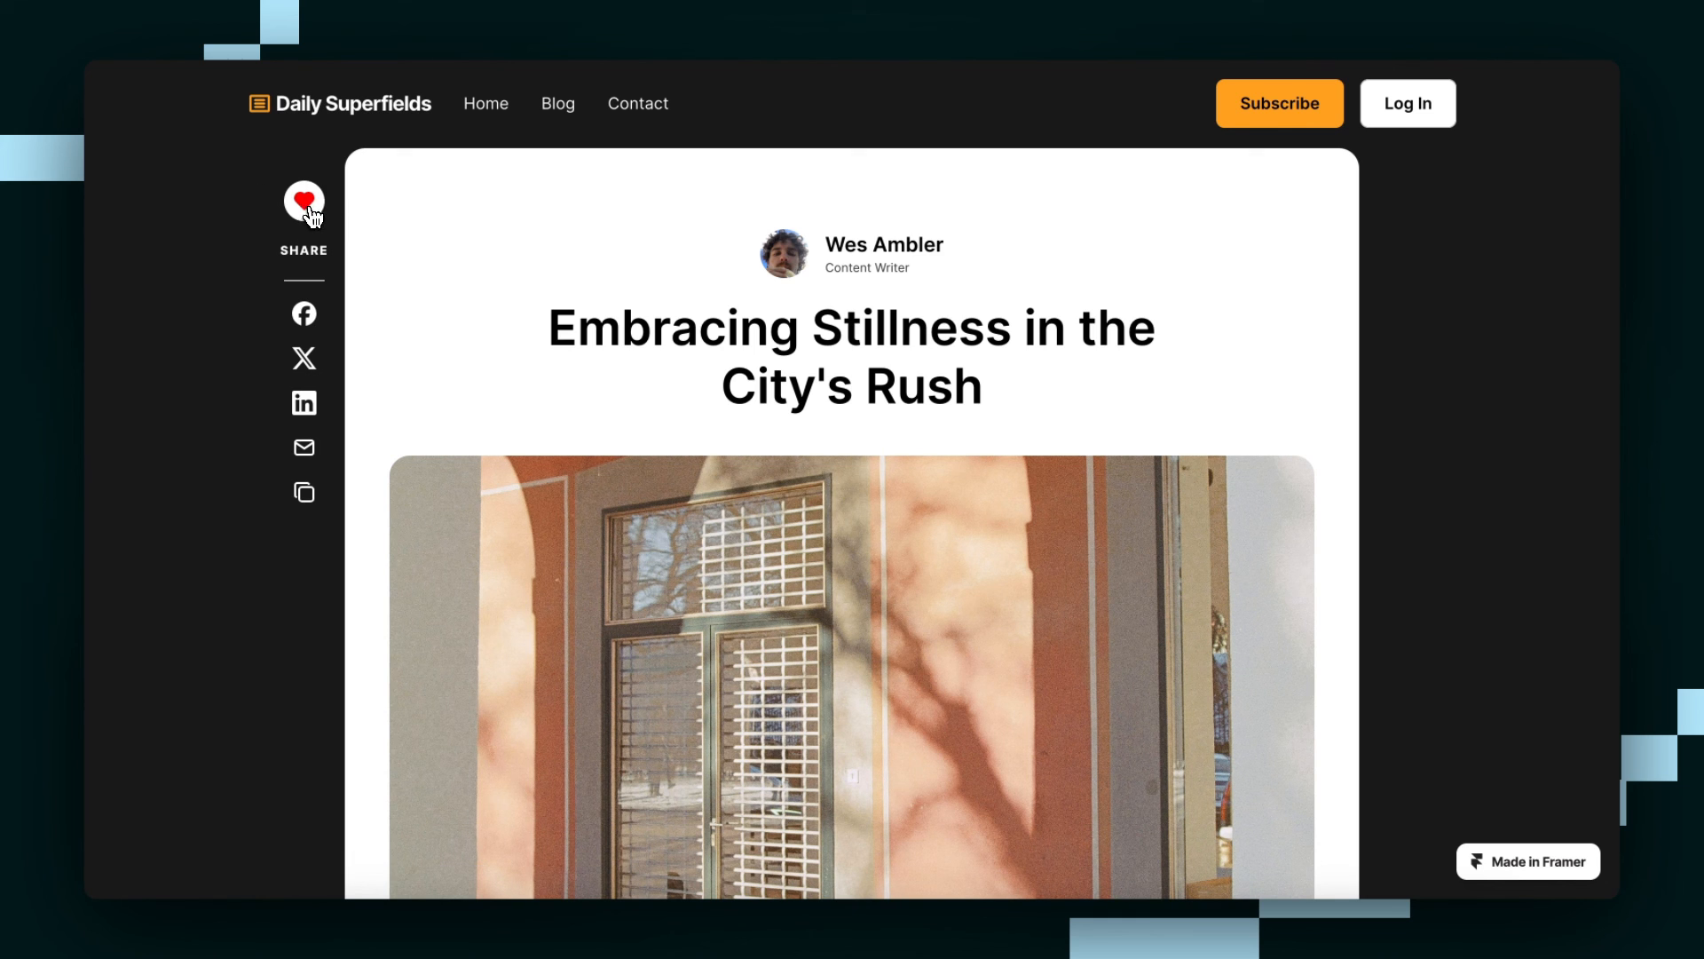
pyautogui.click(486, 103)
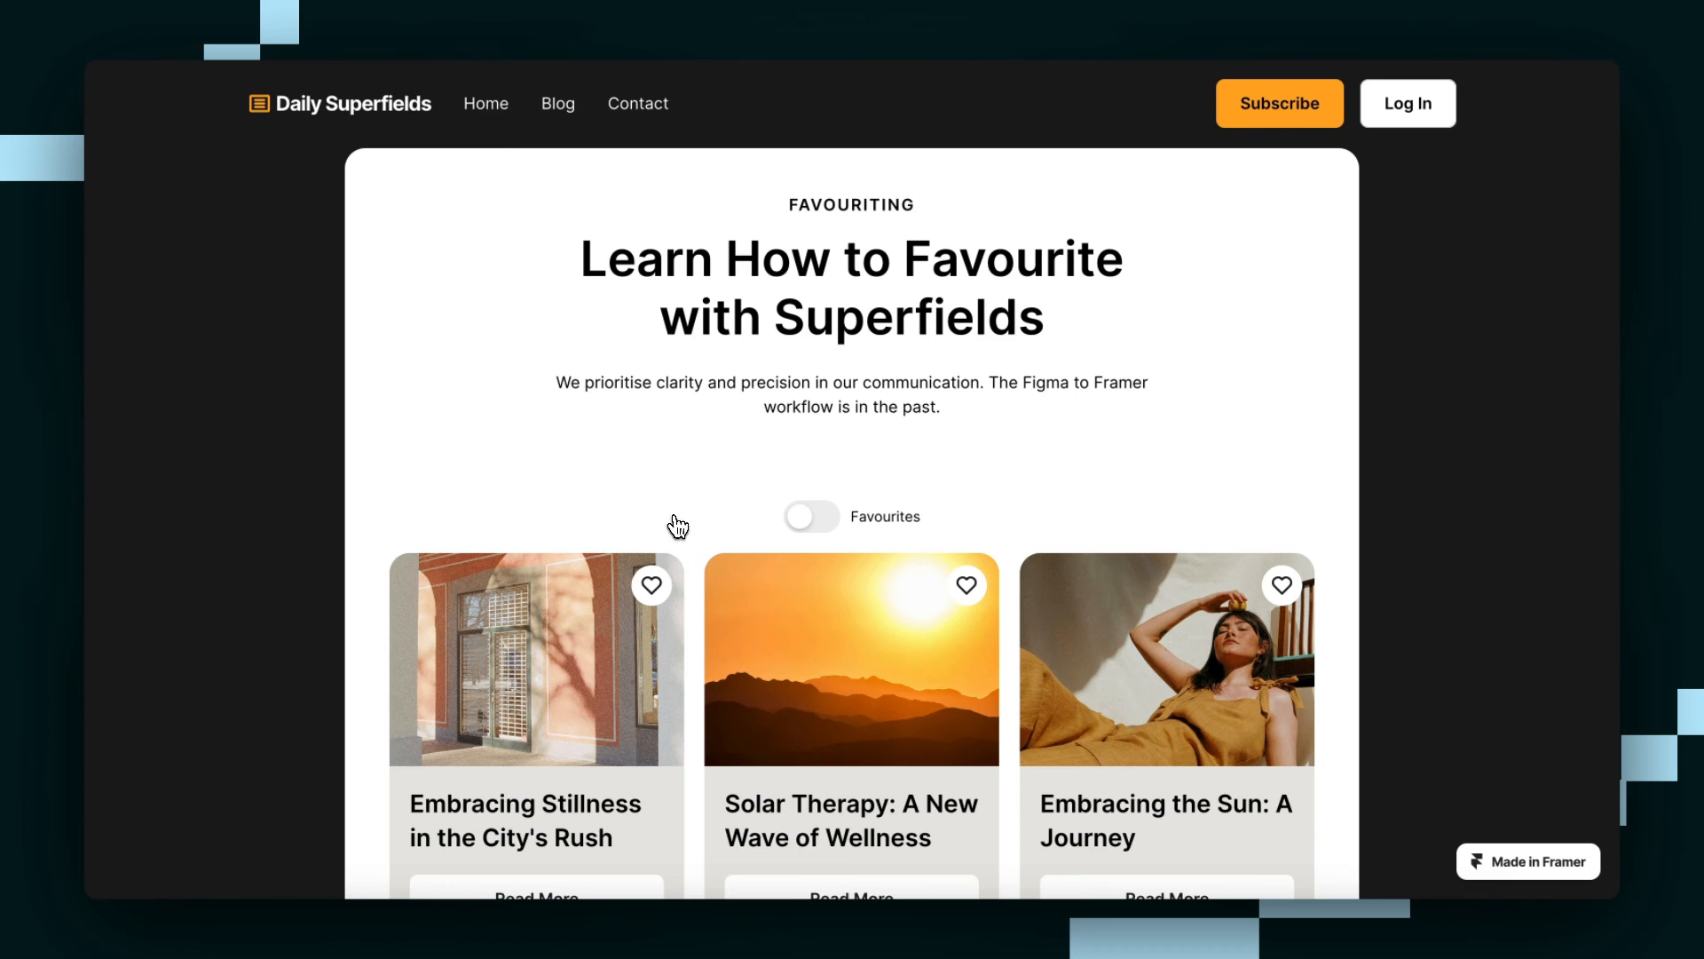
pyautogui.scroll(-1, 671, 528)
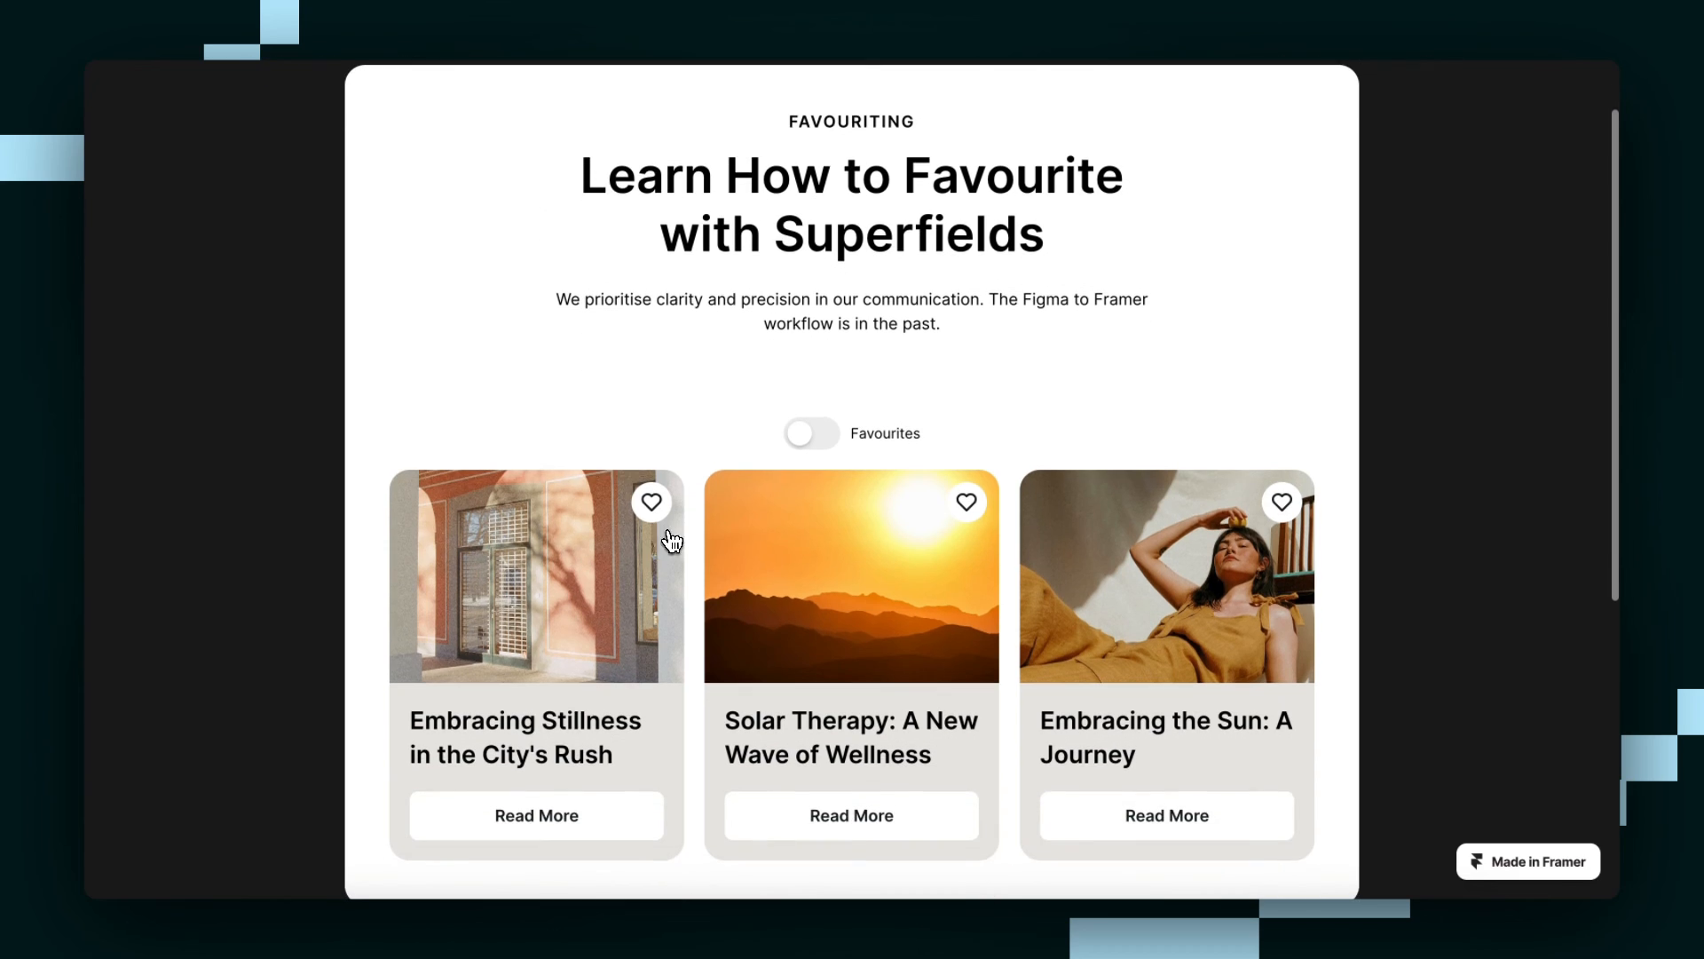
# Open the Solar Therapy article, favourite it there, and return to the card list to check its heart.
pyautogui.click(870, 814)
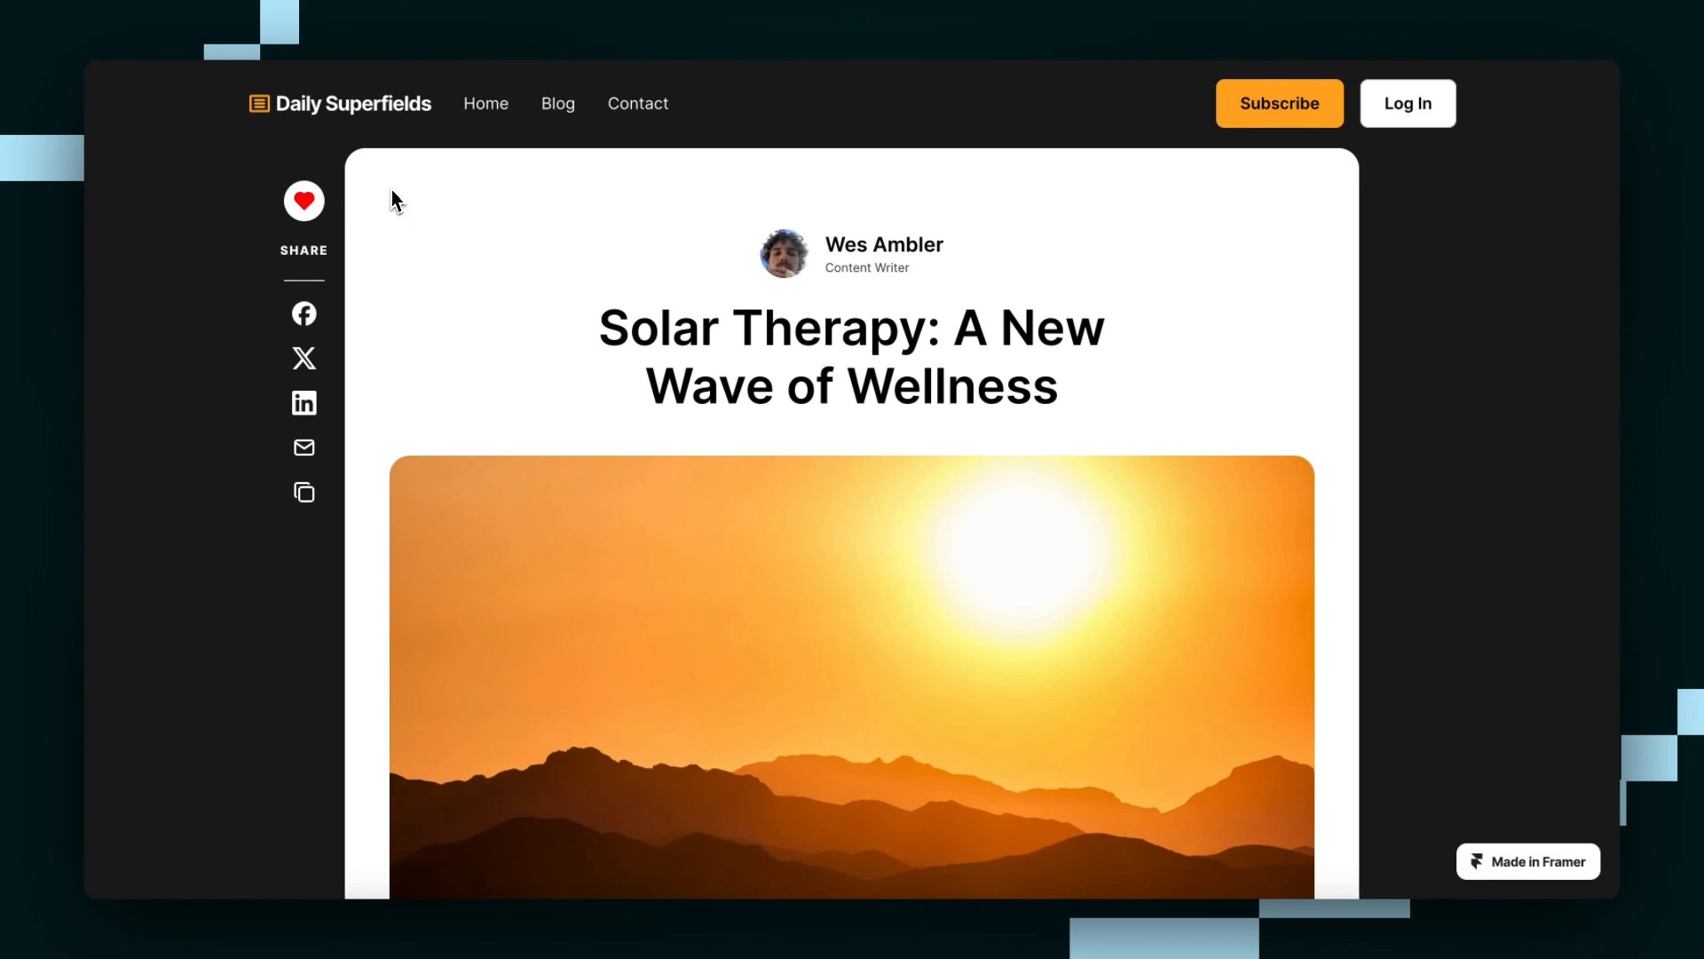
pyautogui.click(494, 107)
pyautogui.scroll(-1, 825, 658)
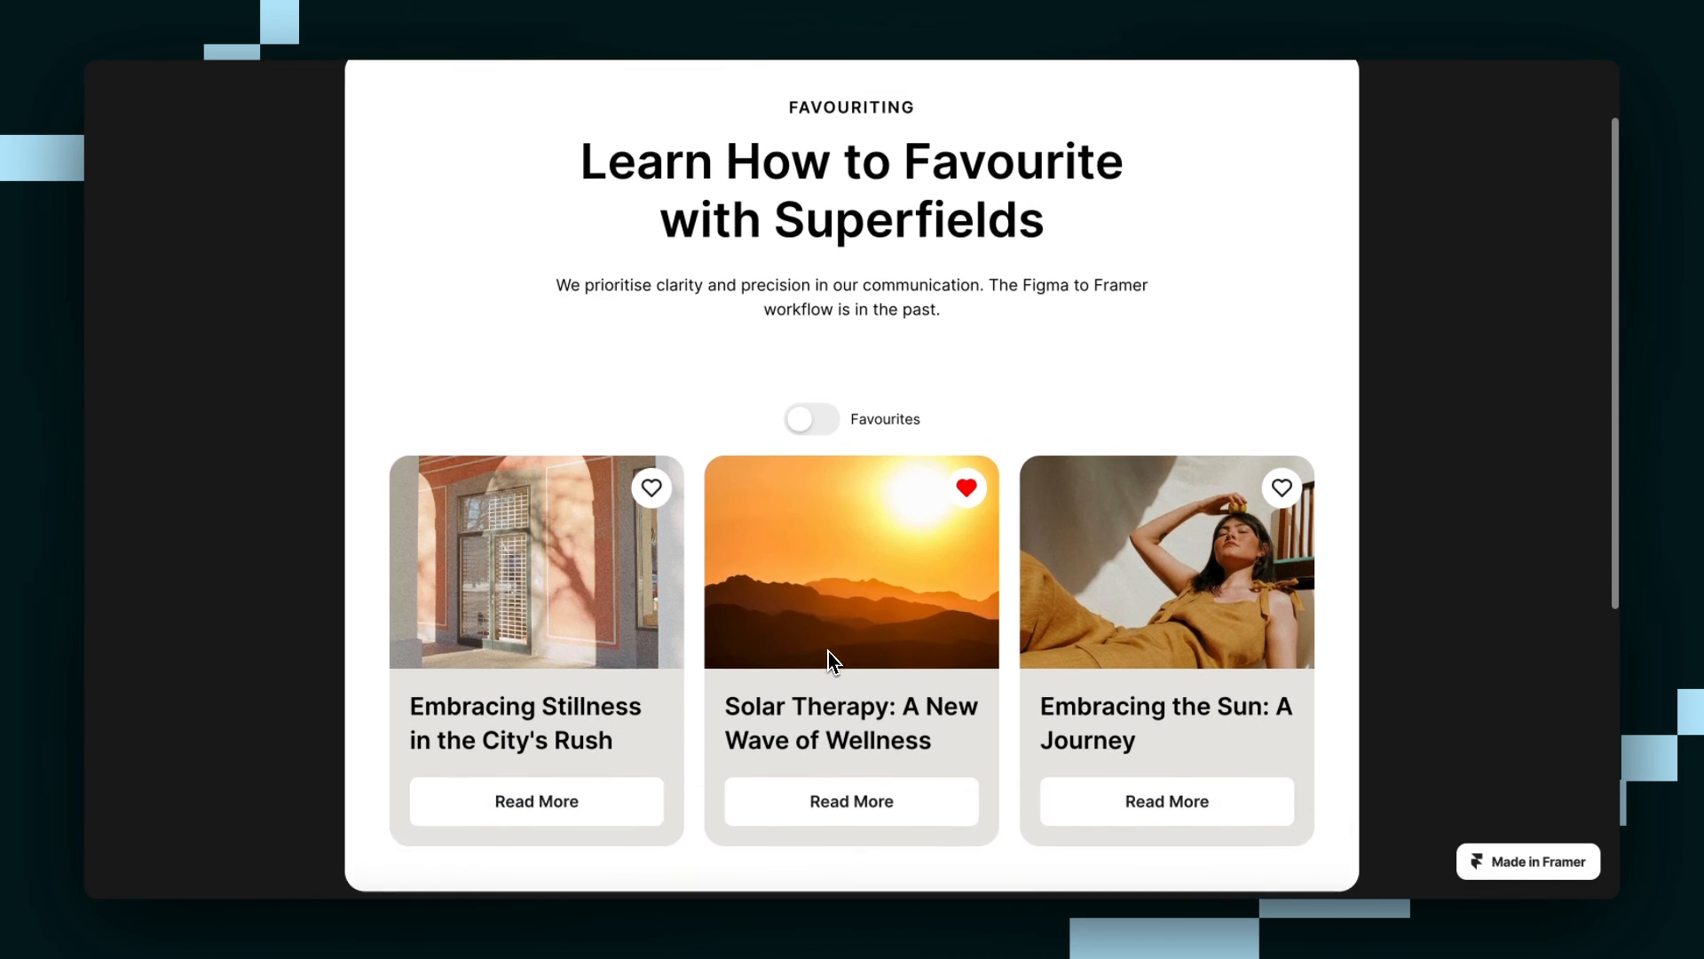